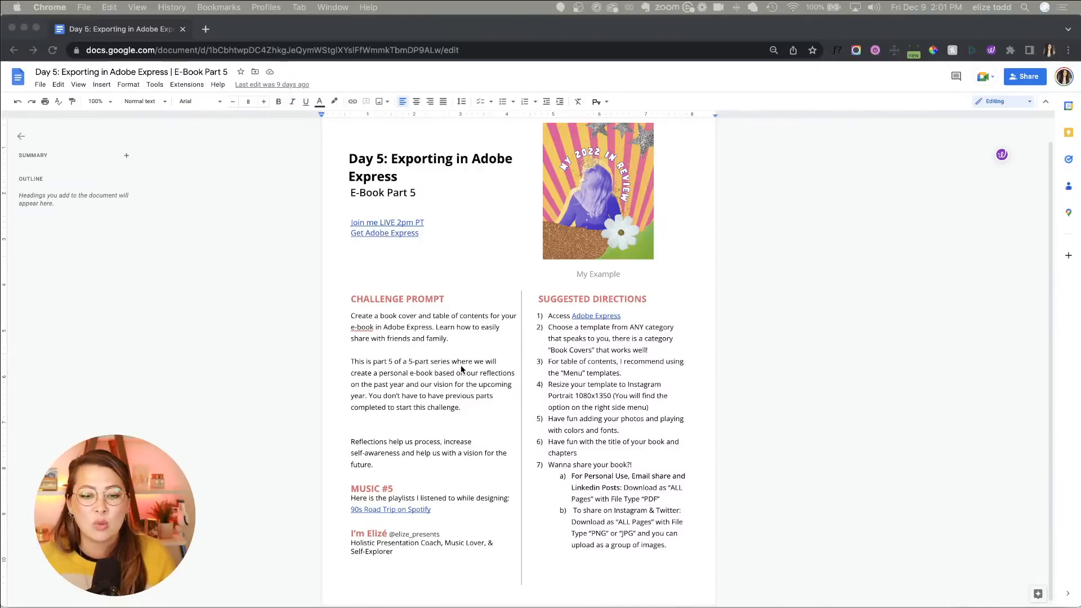
Step: Read the challenge prompt, the music link and the suggested directions in the Day 5 exporting document
{"action": "scroll", "coordinate": [461, 370], "scroll_direction": "down", "scroll_amount": 1}
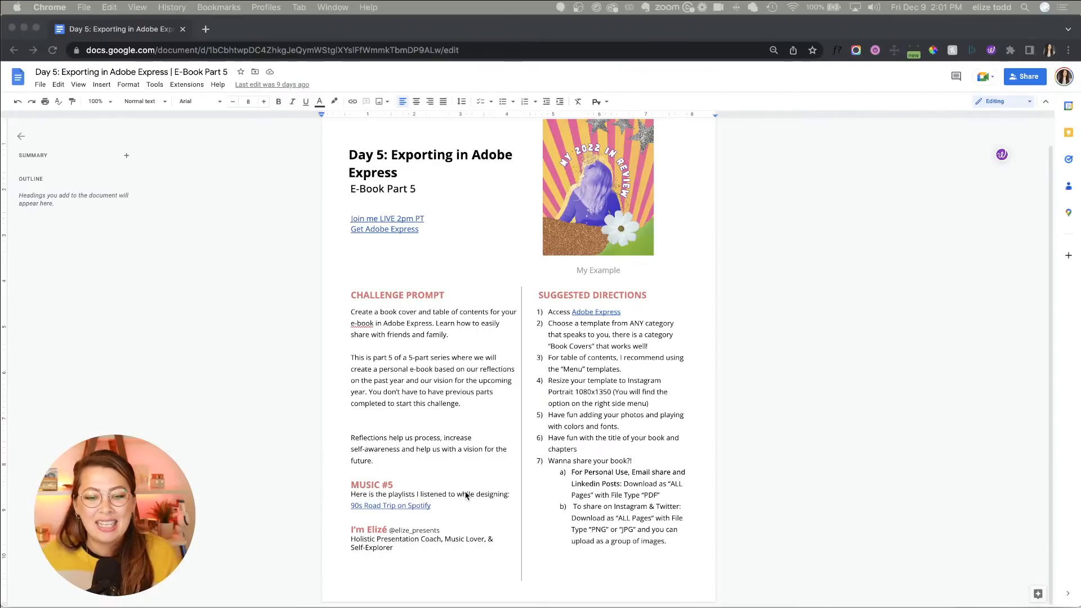
{"action": "left_click", "coordinate": [477, 541]}
{"action": "scroll", "coordinate": [431, 513], "scroll_direction": "up", "scroll_amount": 5, "text": "ctrl"}
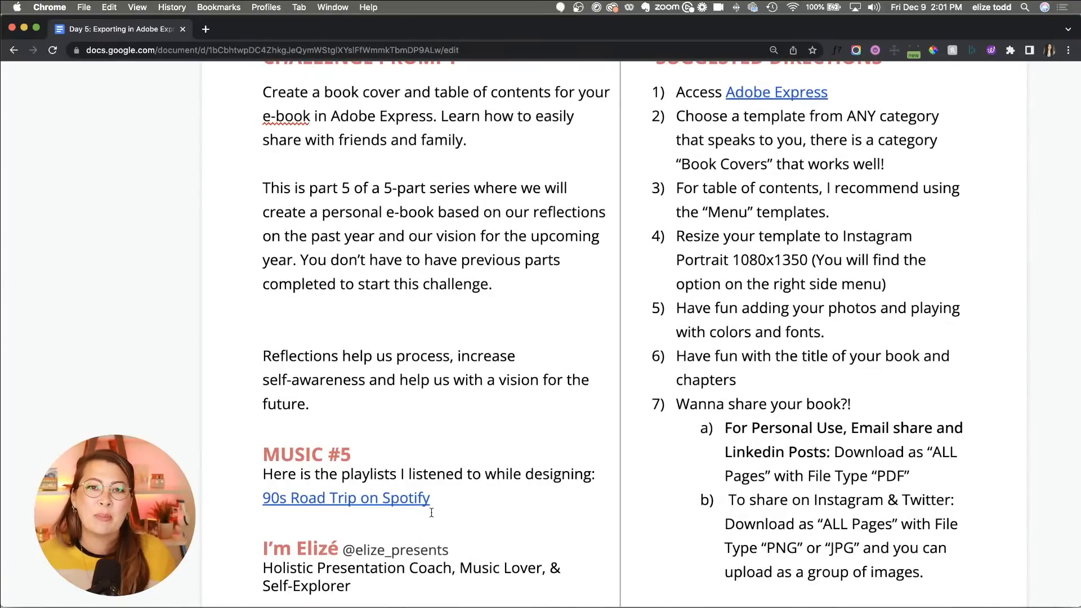
{"action": "scroll", "coordinate": [432, 512], "scroll_direction": "down", "scroll_amount": 3}
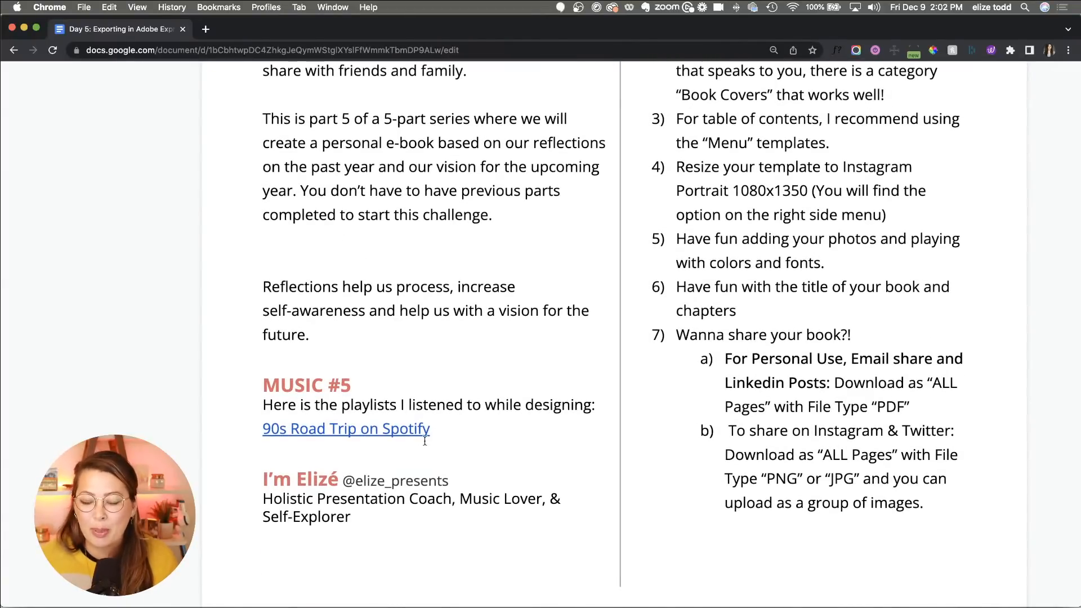
{"action": "scroll", "coordinate": [425, 442], "scroll_direction": "down", "scroll_amount": 5}
{"action": "scroll", "coordinate": [425, 442], "scroll_direction": "up", "scroll_amount": 1}
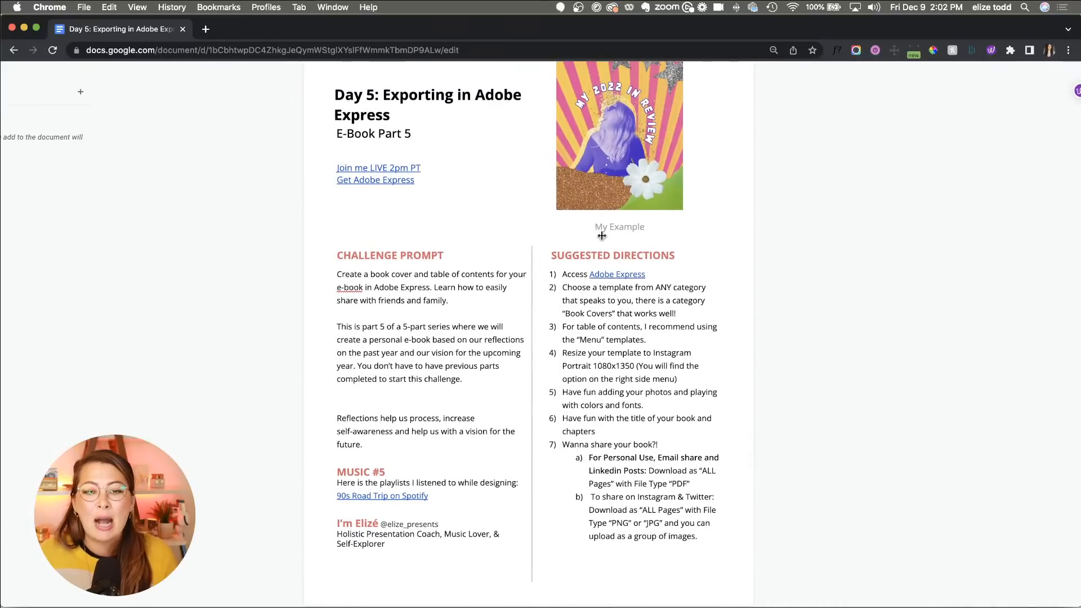
{"action": "scroll", "coordinate": [589, 327], "scroll_direction": "down", "scroll_amount": 3}
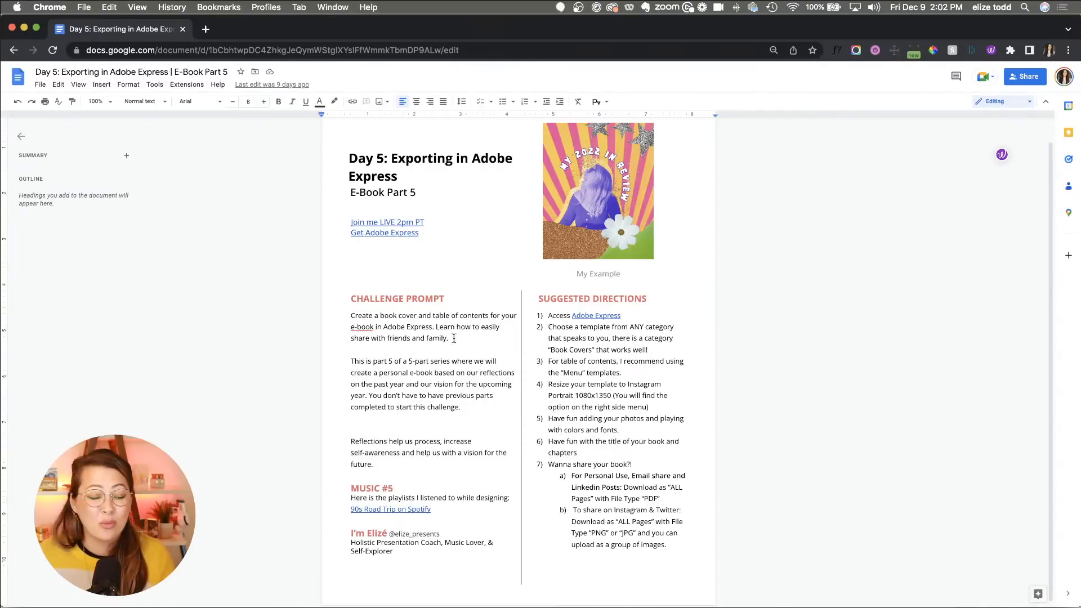
Step: Minimize the document window and switch to Adobe Express
{"action": "left_click", "coordinate": [25, 28]}
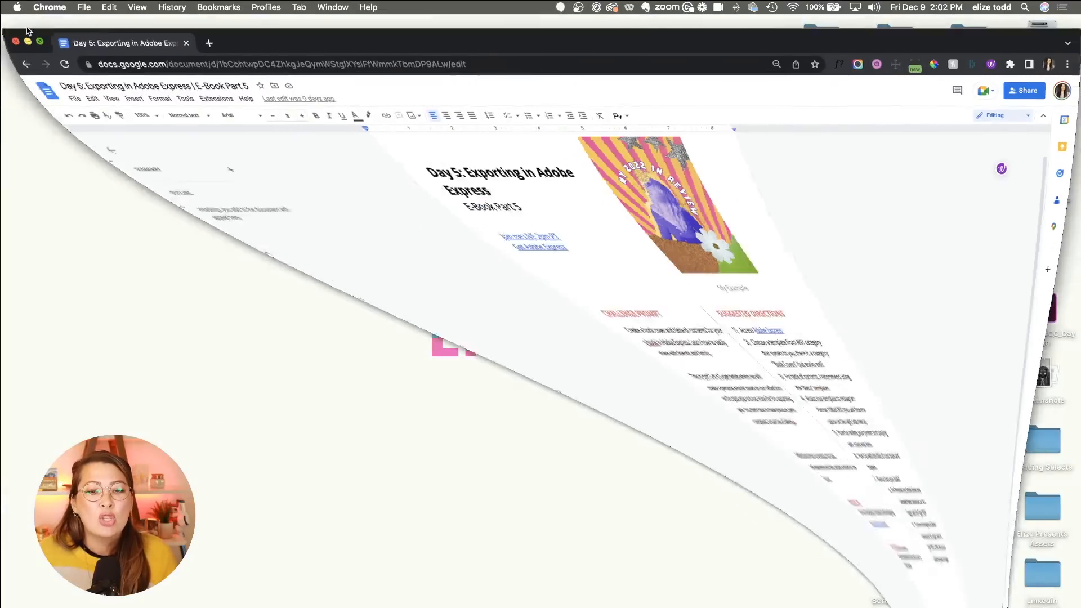
{"action": "left_click", "coordinate": [961, 607]}
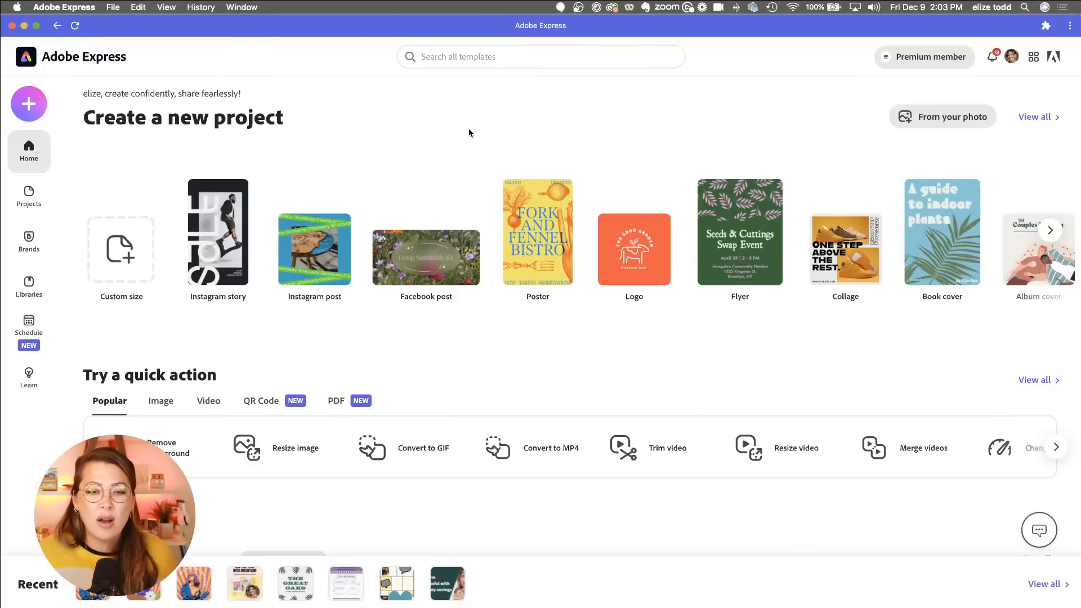
Step: Browse the template categories on the home page down to the Book covers section
{"action": "scroll", "coordinate": [468, 405], "scroll_direction": "down", "scroll_amount": 5}
{"action": "scroll", "coordinate": [467, 405], "scroll_direction": "down", "scroll_amount": 1}
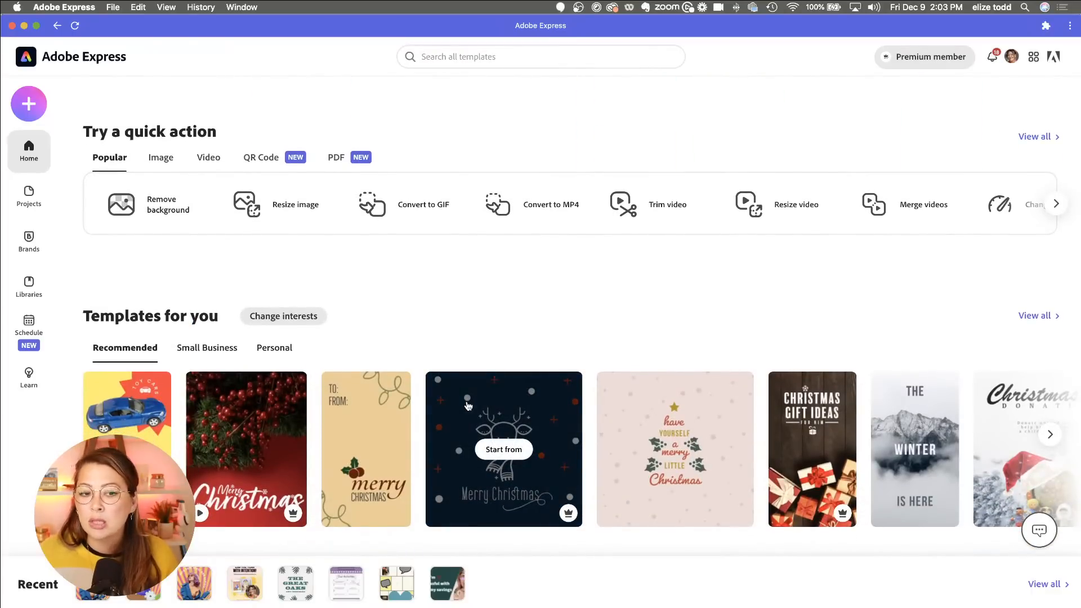
{"action": "scroll", "coordinate": [467, 406], "scroll_direction": "down", "scroll_amount": 4}
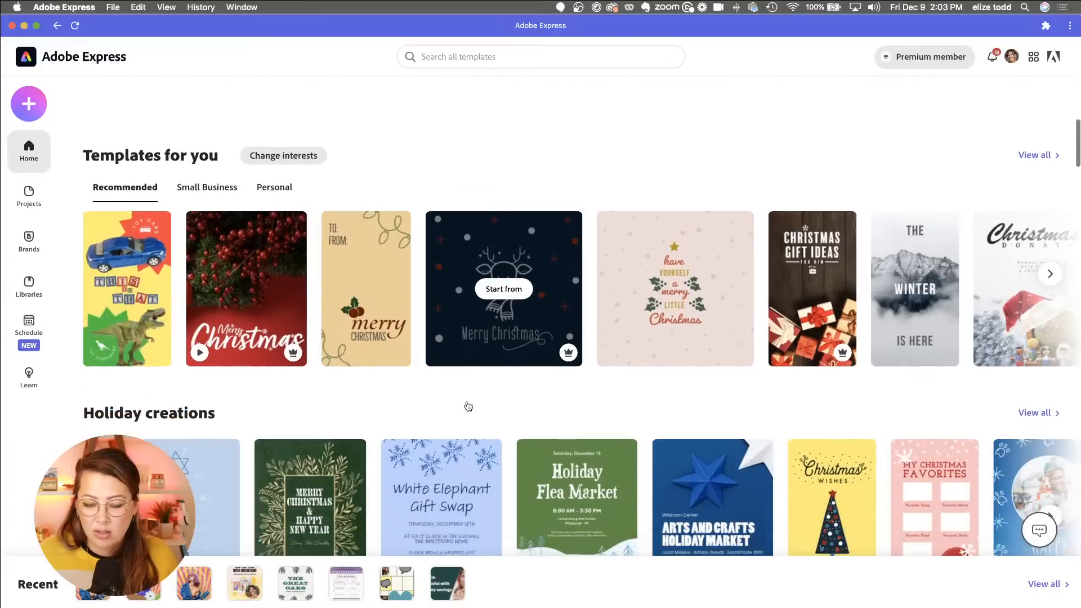
{"action": "scroll", "coordinate": [467, 406], "scroll_direction": "down", "scroll_amount": 9}
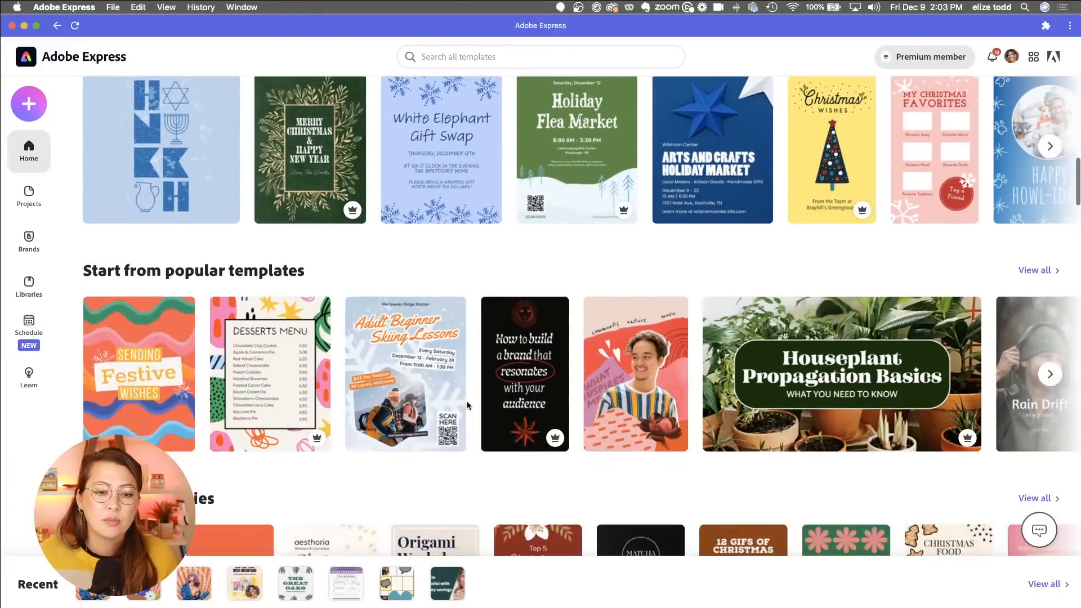
{"action": "scroll", "coordinate": [467, 405], "scroll_direction": "down", "scroll_amount": 17}
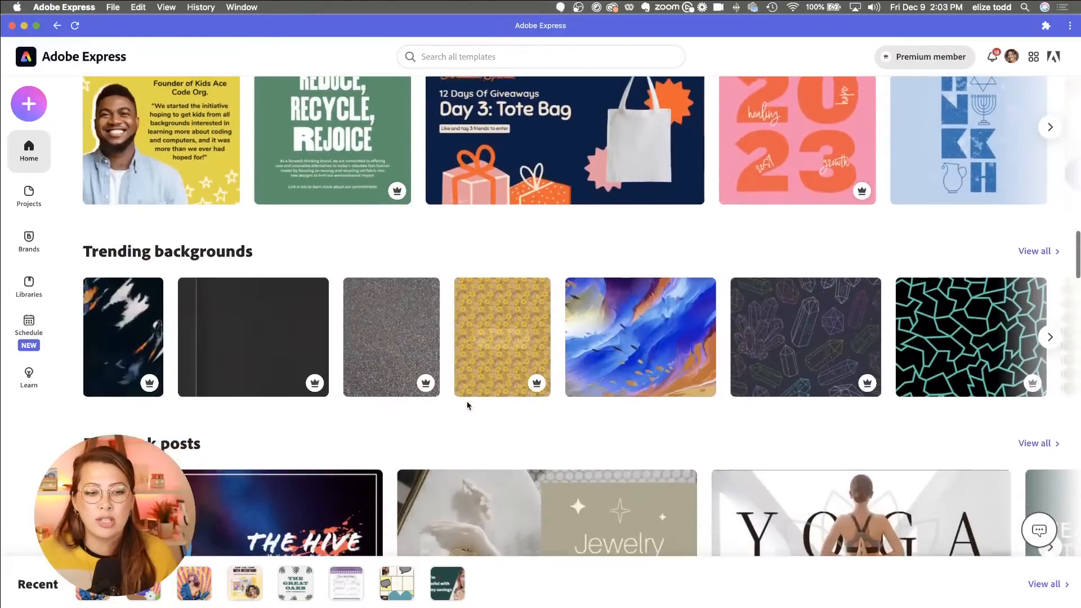
{"action": "scroll", "coordinate": [468, 405], "scroll_direction": "down", "scroll_amount": 8}
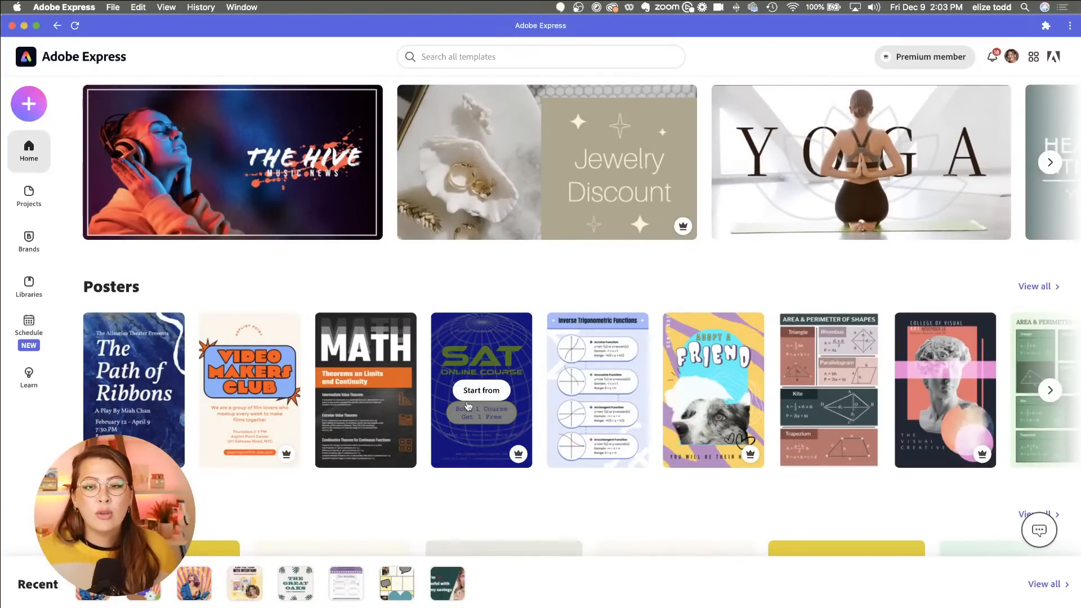
{"action": "scroll", "coordinate": [458, 400], "scroll_direction": "down", "scroll_amount": 1}
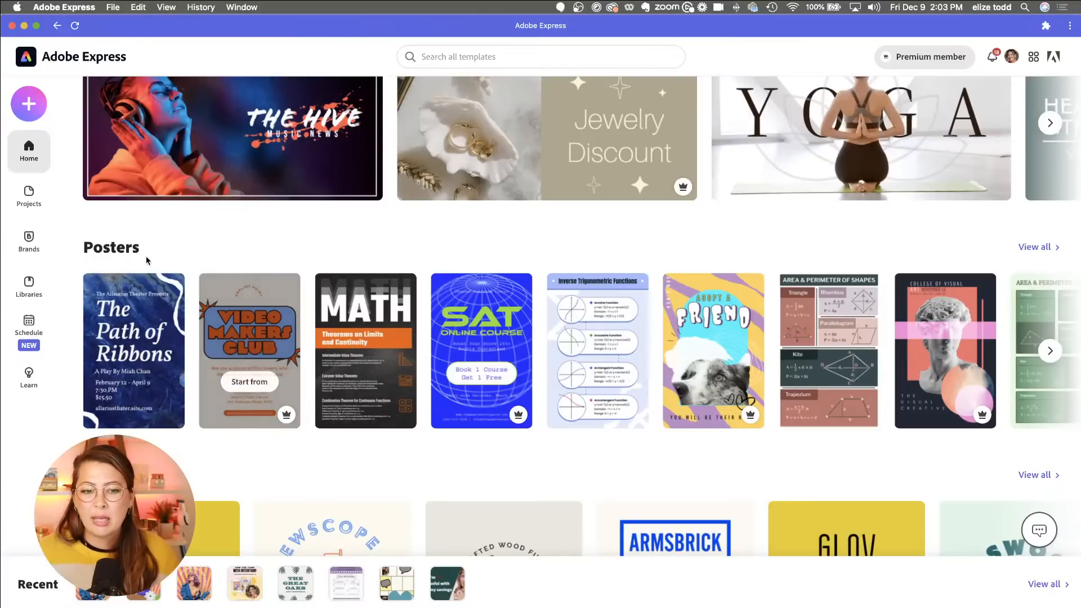
{"action": "scroll", "coordinate": [401, 310], "scroll_direction": "down", "scroll_amount": 1}
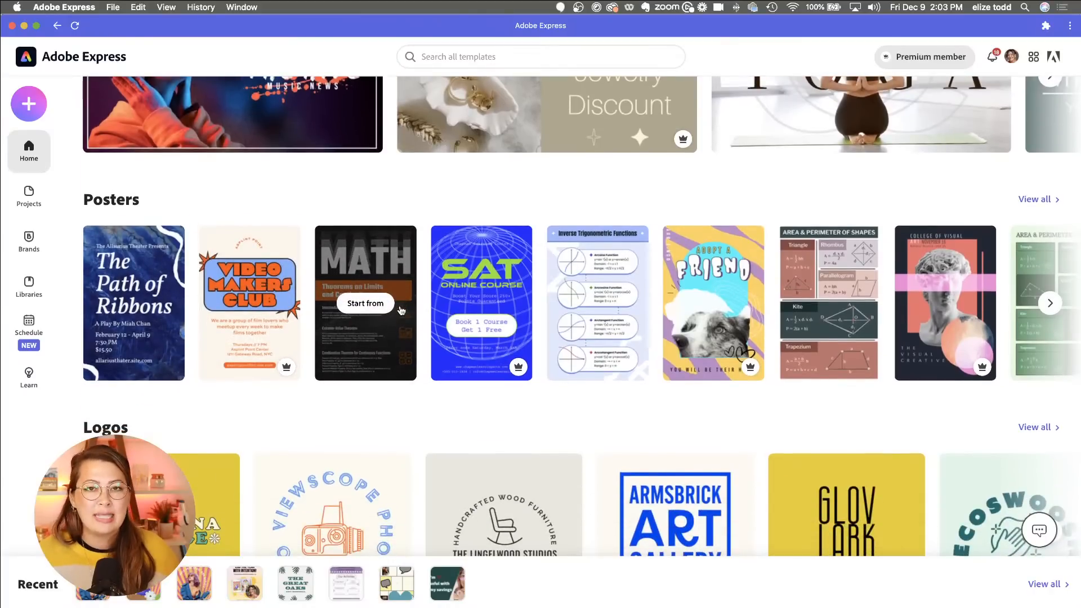
{"action": "scroll", "coordinate": [401, 310], "scroll_direction": "down", "scroll_amount": 10}
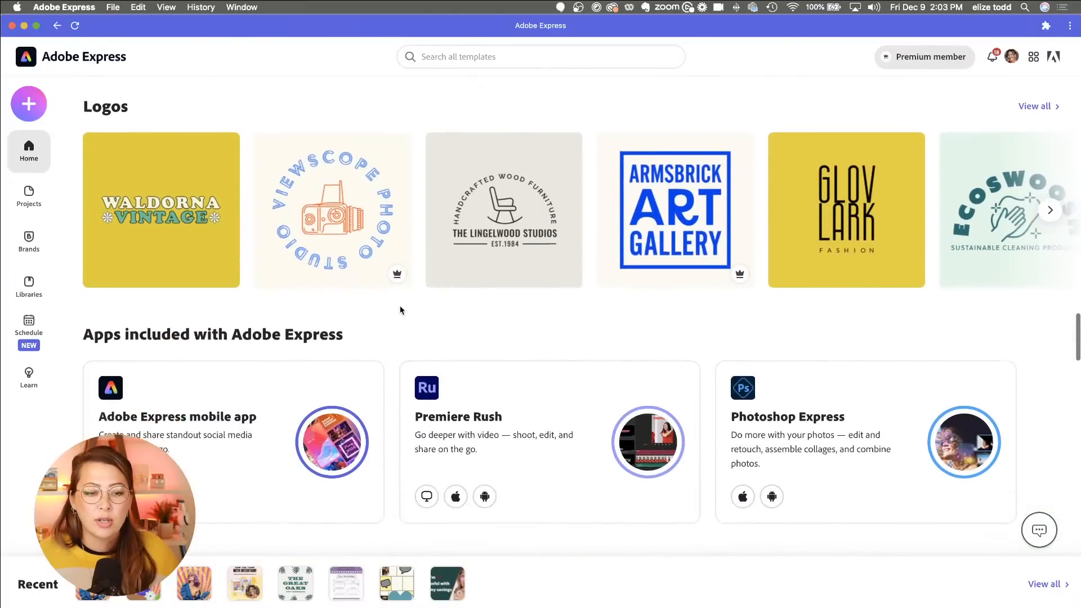
{"action": "scroll", "coordinate": [401, 311], "scroll_direction": "down", "scroll_amount": 1}
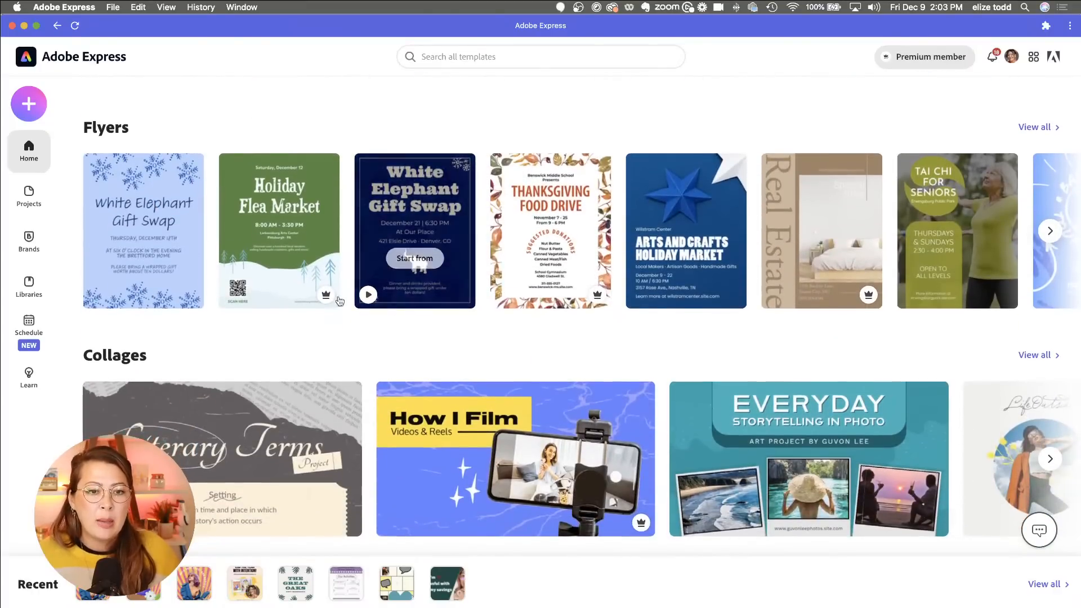
{"action": "scroll", "coordinate": [309, 328], "scroll_direction": "down", "scroll_amount": 3}
{"action": "scroll", "coordinate": [308, 327], "scroll_direction": "down", "scroll_amount": 4}
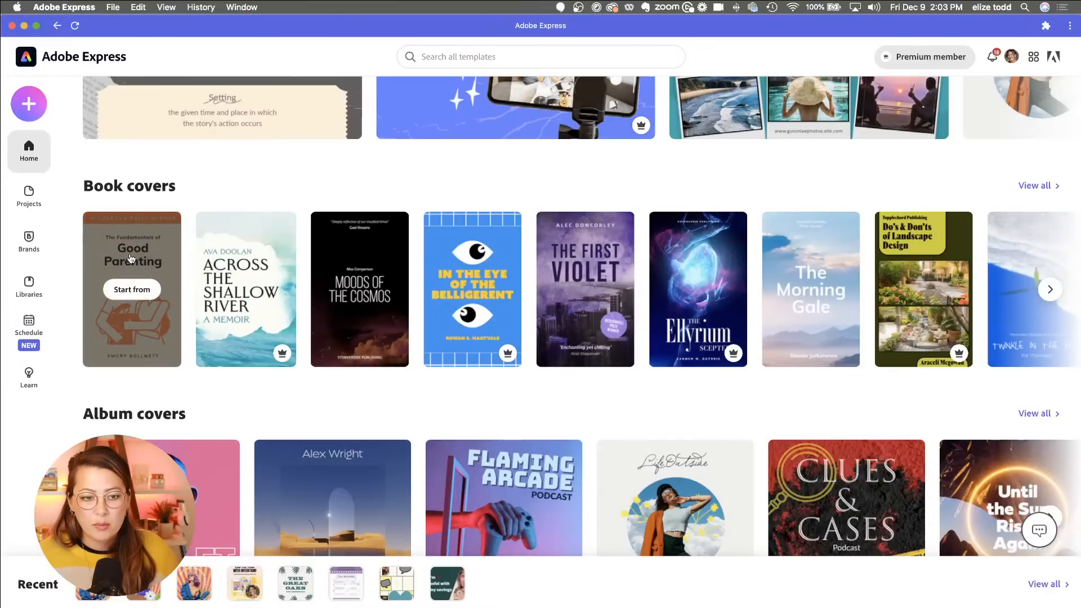
Step: Open the newest saved project, the multi-page e-book with the sunburst cover, for editing
{"action": "left_click", "coordinate": [31, 203]}
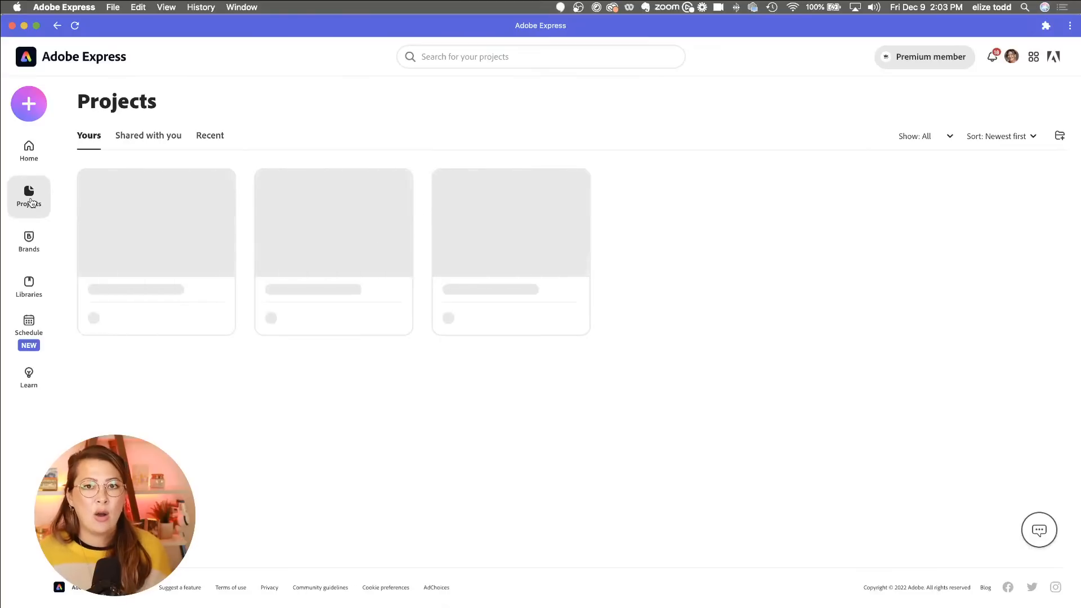
{"action": "mouse_move", "coordinate": [166, 273]}
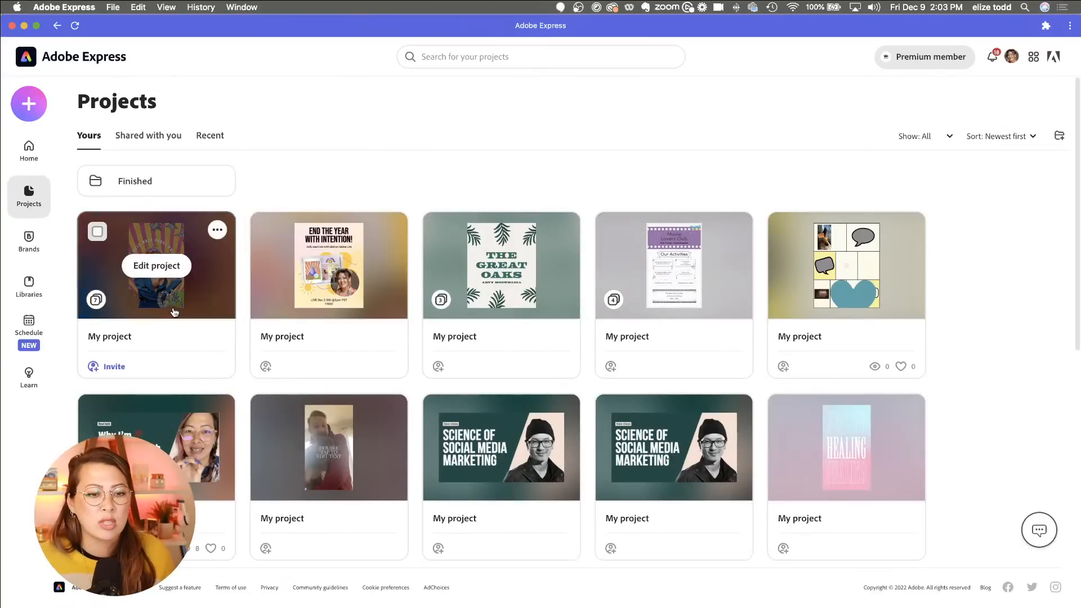
{"action": "left_click", "coordinate": [157, 264]}
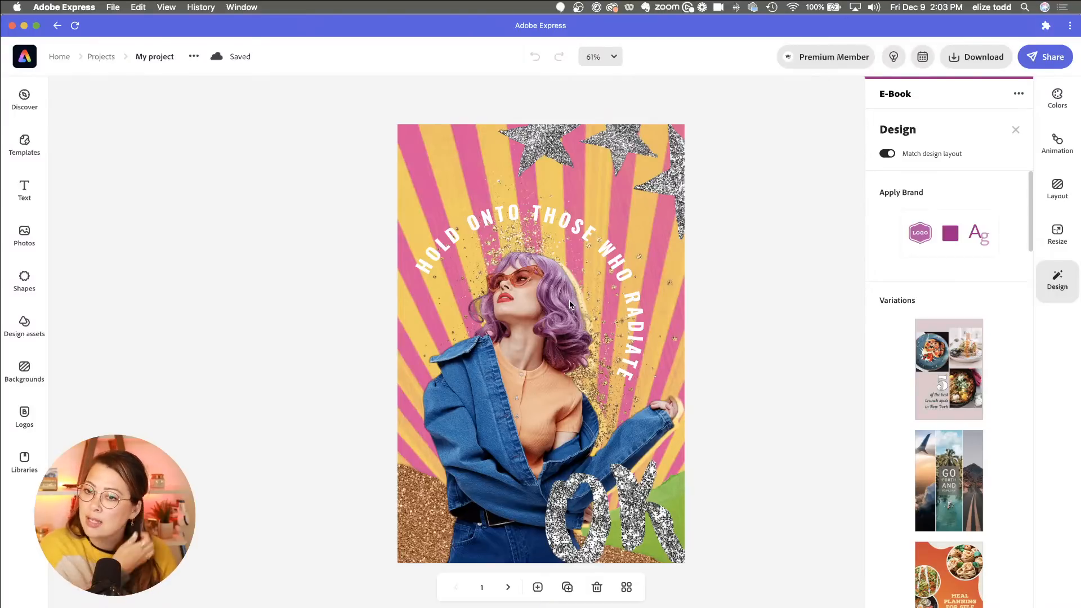
Step: Resize the e-book project to the Instagram portrait format
{"action": "left_click", "coordinate": [1061, 234]}
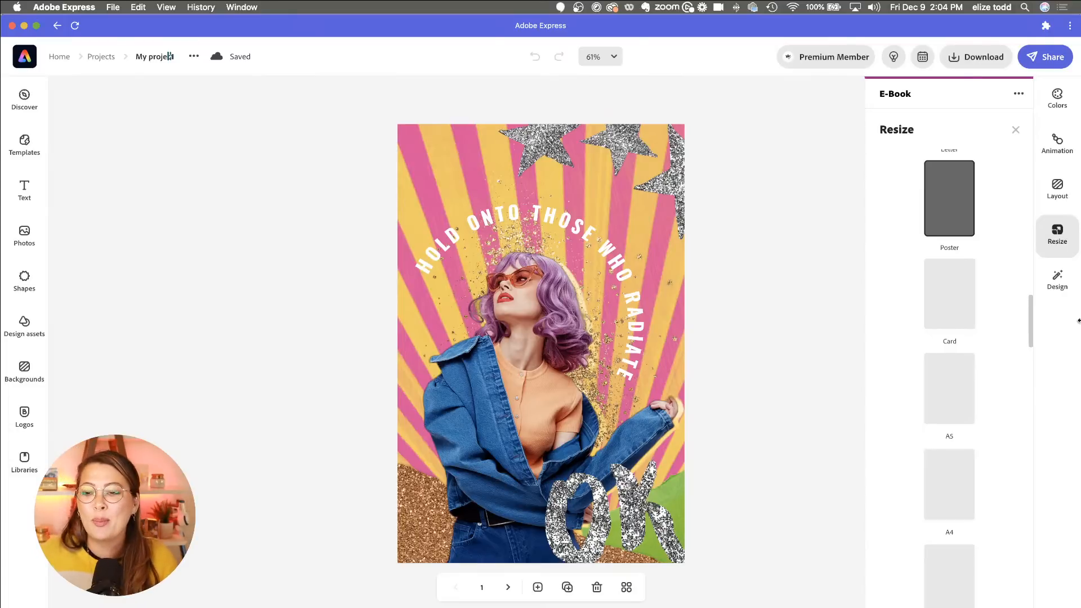
{"action": "scroll", "coordinate": [934, 315], "scroll_direction": "up", "scroll_amount": 10}
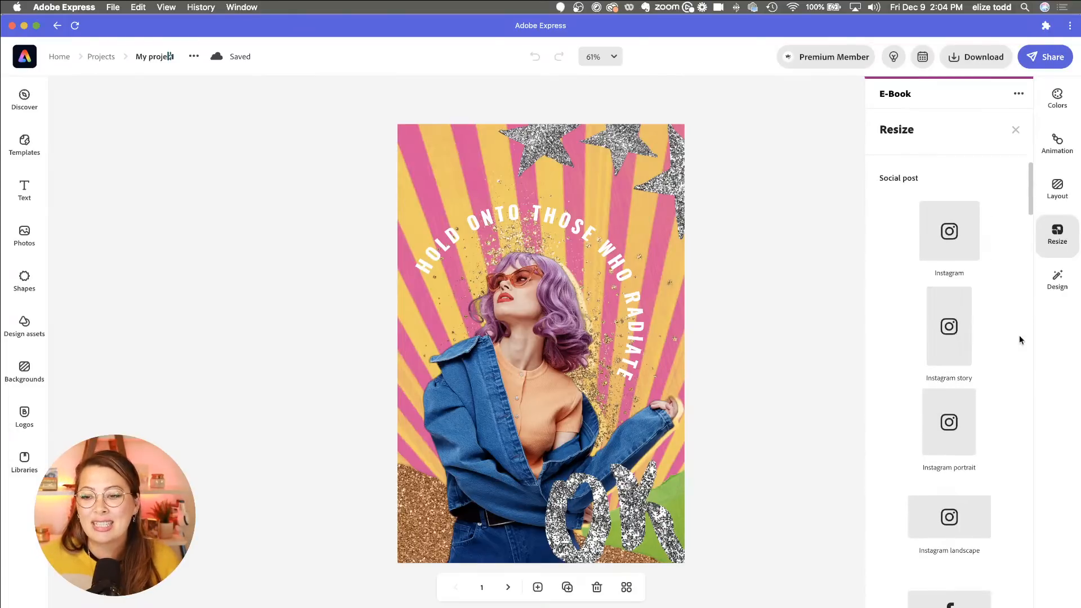
{"action": "left_click", "coordinate": [954, 469]}
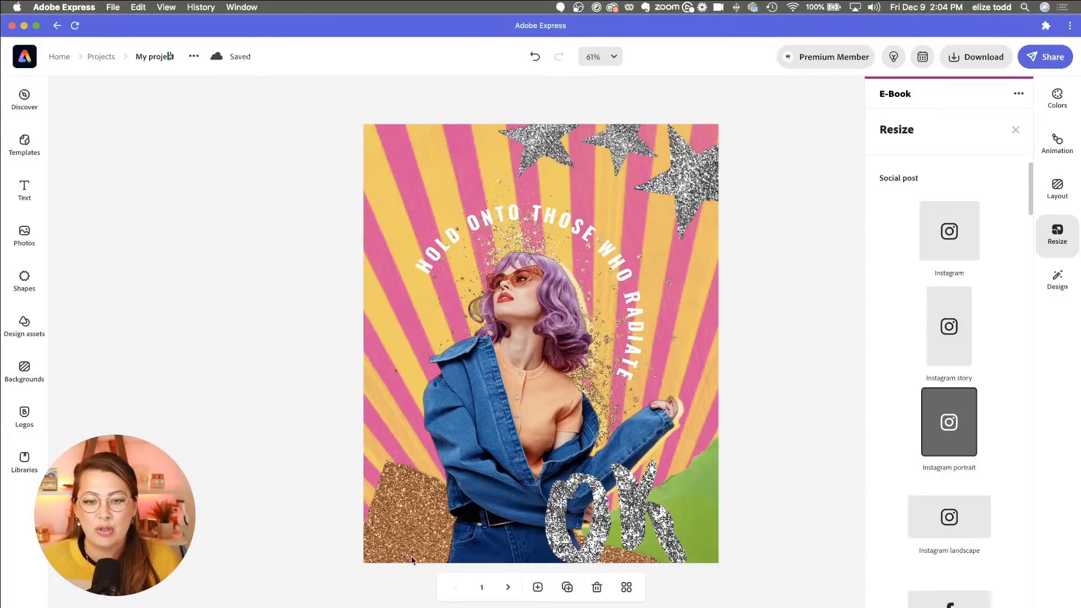
Step: Review every resized e-book page through to the last photo collage, and return to the cover page
{"action": "left_click", "coordinate": [508, 587]}
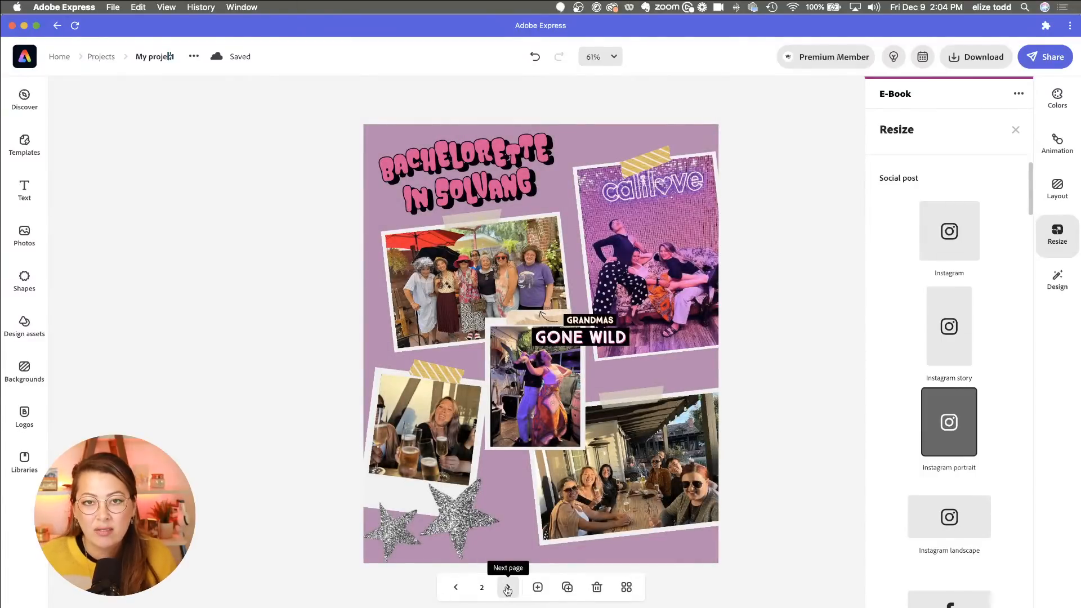
{"action": "left_click", "coordinate": [507, 588]}
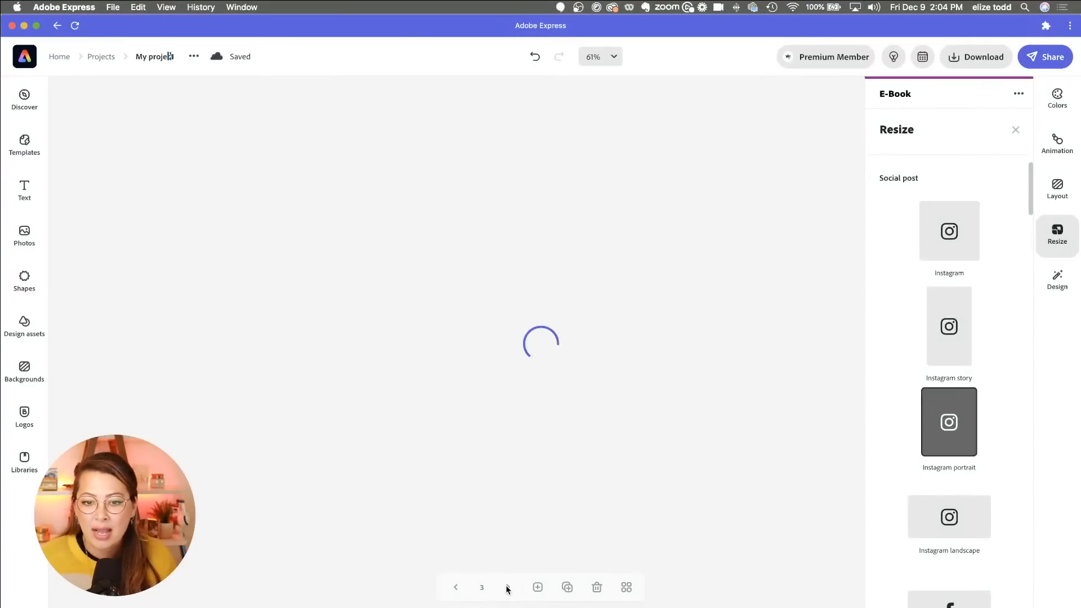
{"action": "left_click", "coordinate": [506, 588]}
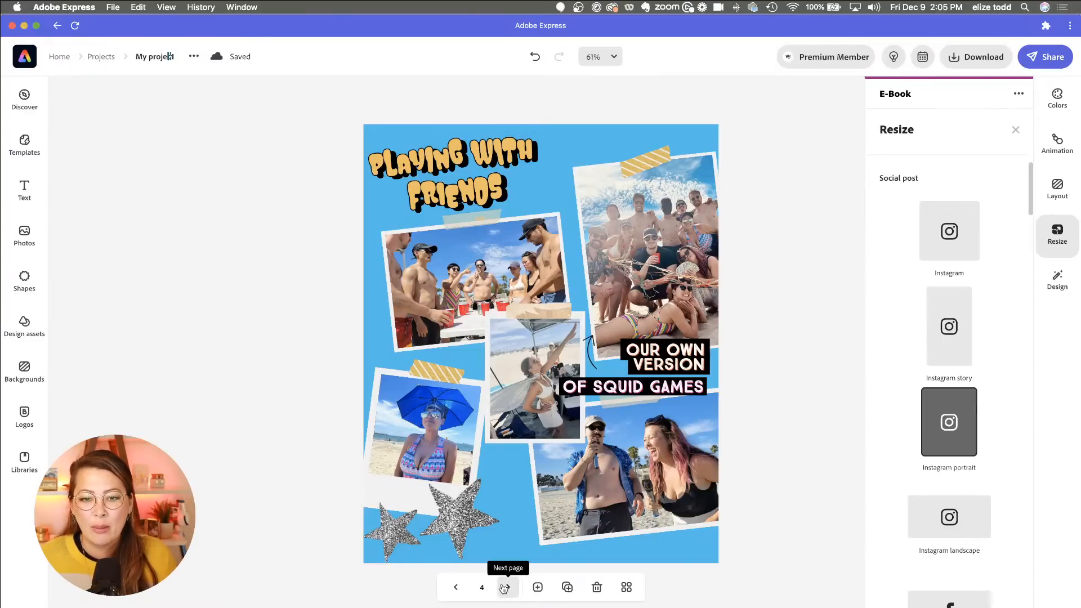
{"action": "left_click", "coordinate": [505, 587]}
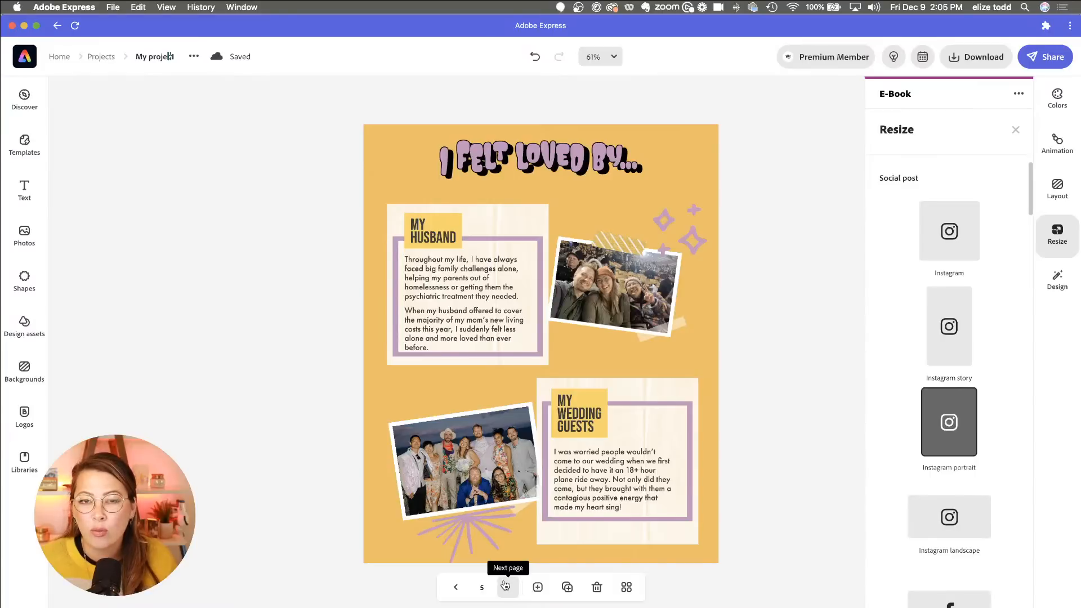
{"action": "left_click", "coordinate": [505, 585]}
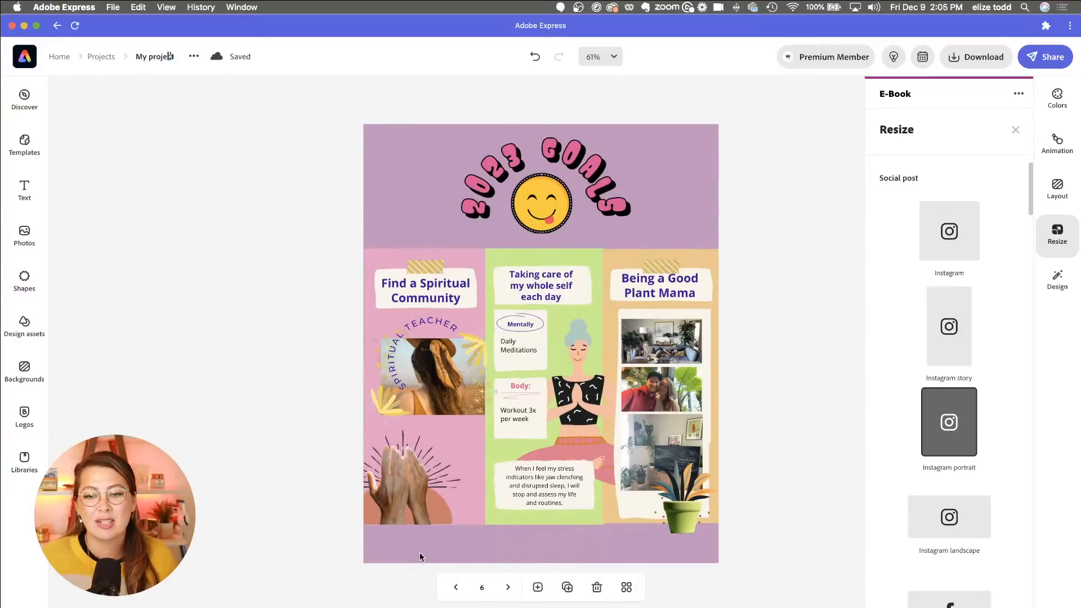
{"action": "left_click", "coordinate": [508, 588]}
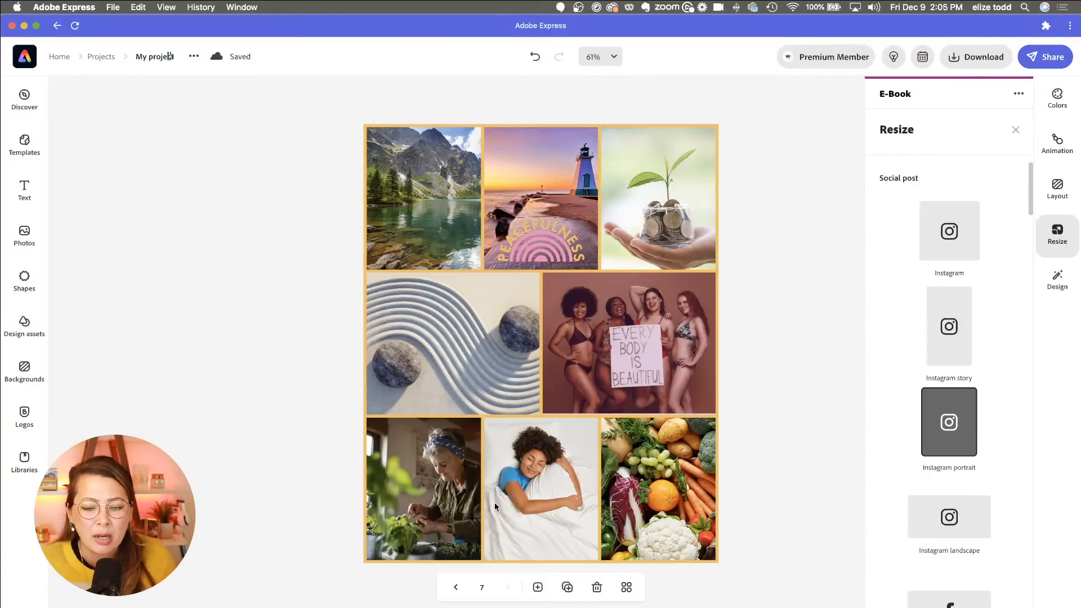
{"action": "left_click", "coordinate": [455, 587]}
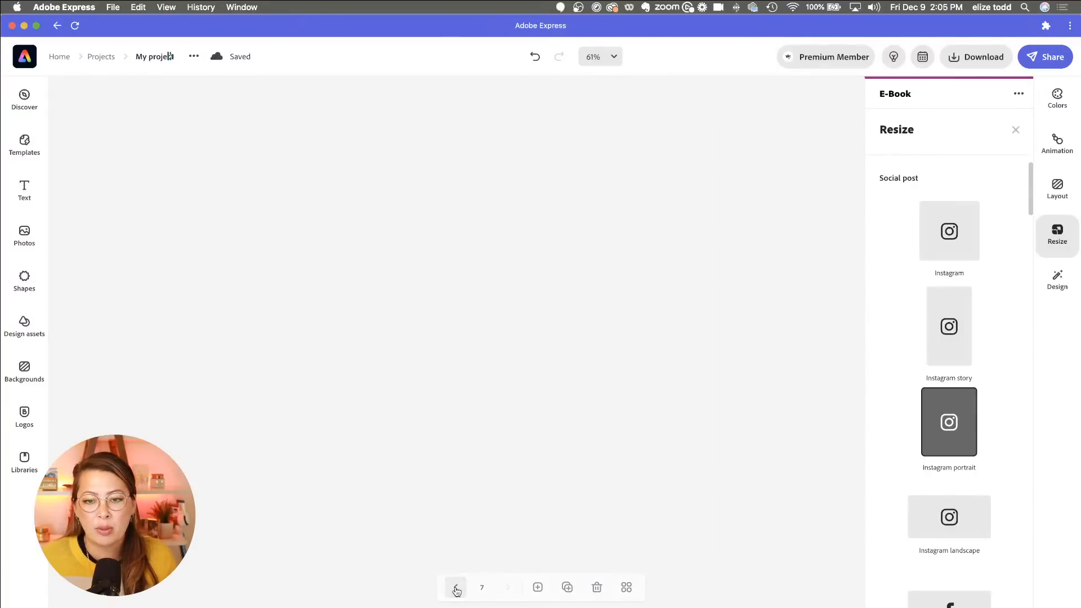
{"action": "left_click", "coordinate": [455, 588]}
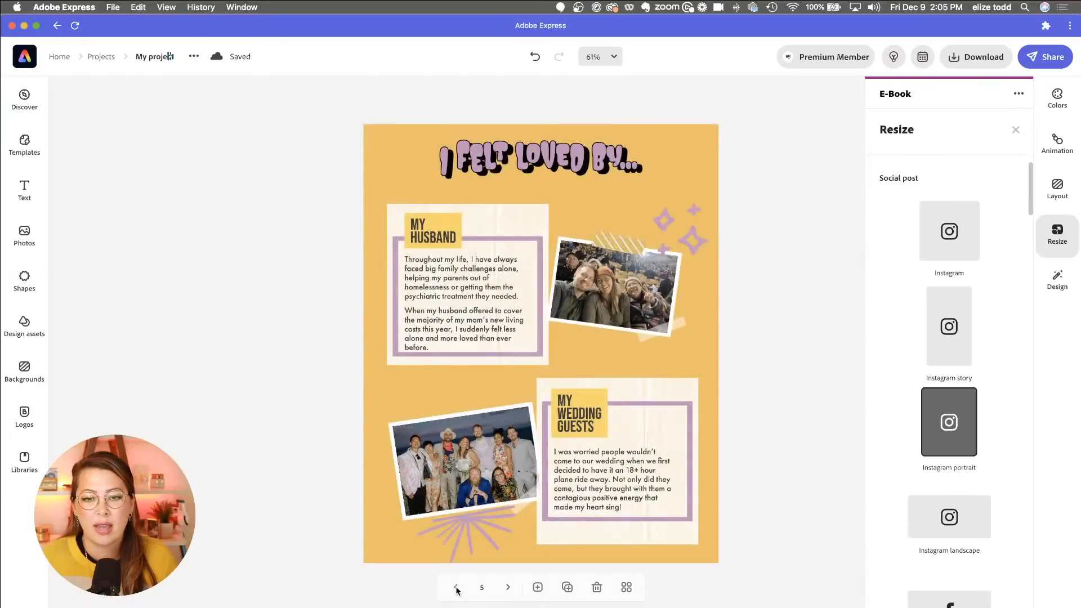
{"action": "left_click", "coordinate": [455, 587]}
{"action": "left_click", "coordinate": [455, 587]}
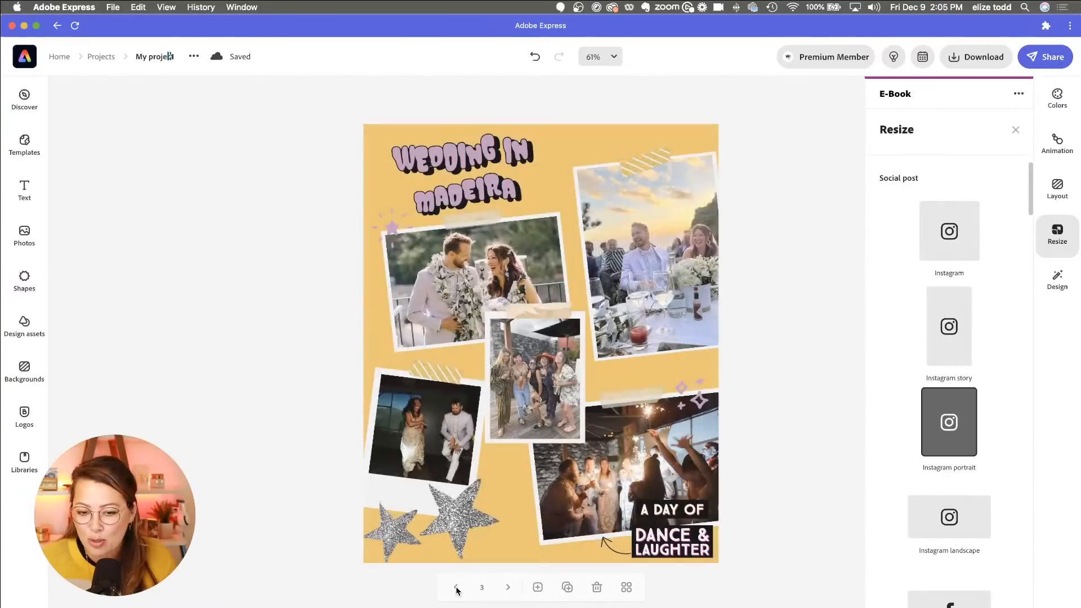
{"action": "left_click", "coordinate": [456, 587]}
{"action": "left_click", "coordinate": [455, 587]}
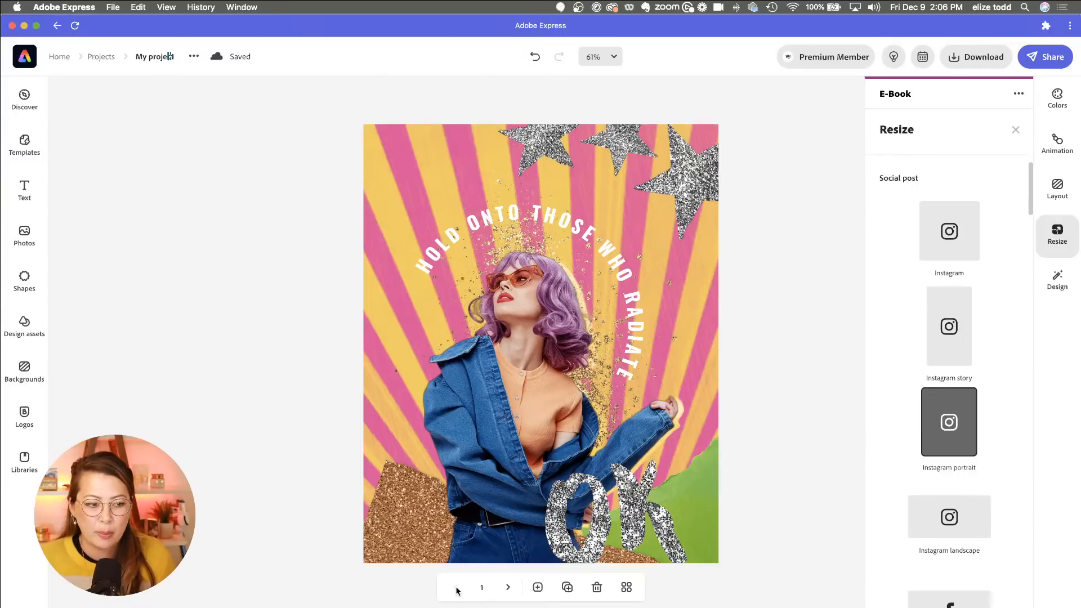
Step: Replace the purple-haired woman's cutout on the cover with the uploaded photo IMG_7353_Original, found by searching the computer for "original"
{"action": "left_click", "coordinate": [527, 377]}
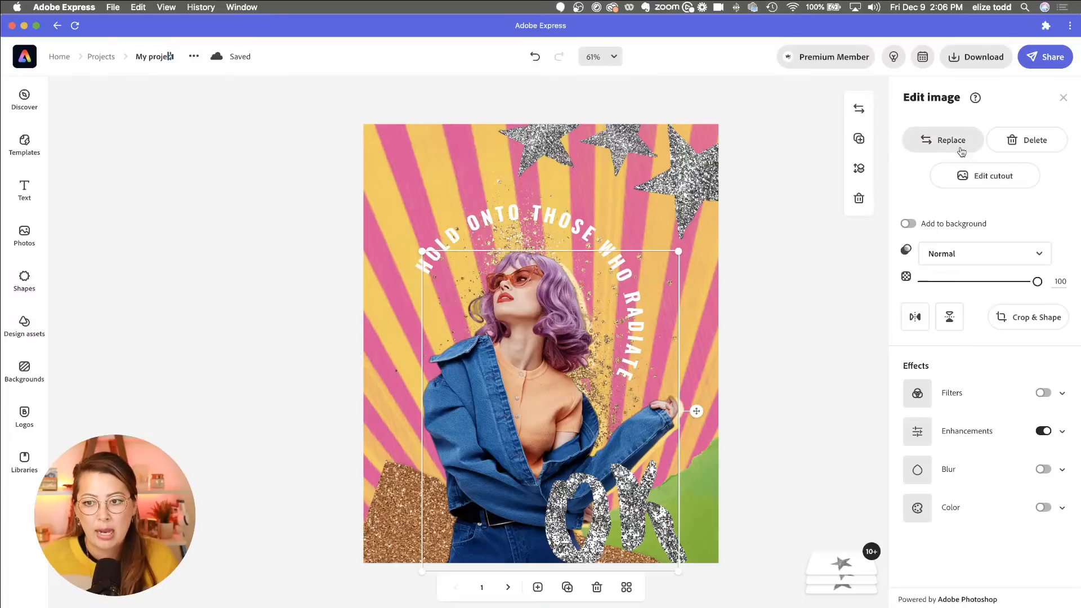
{"action": "left_click", "coordinate": [920, 147]}
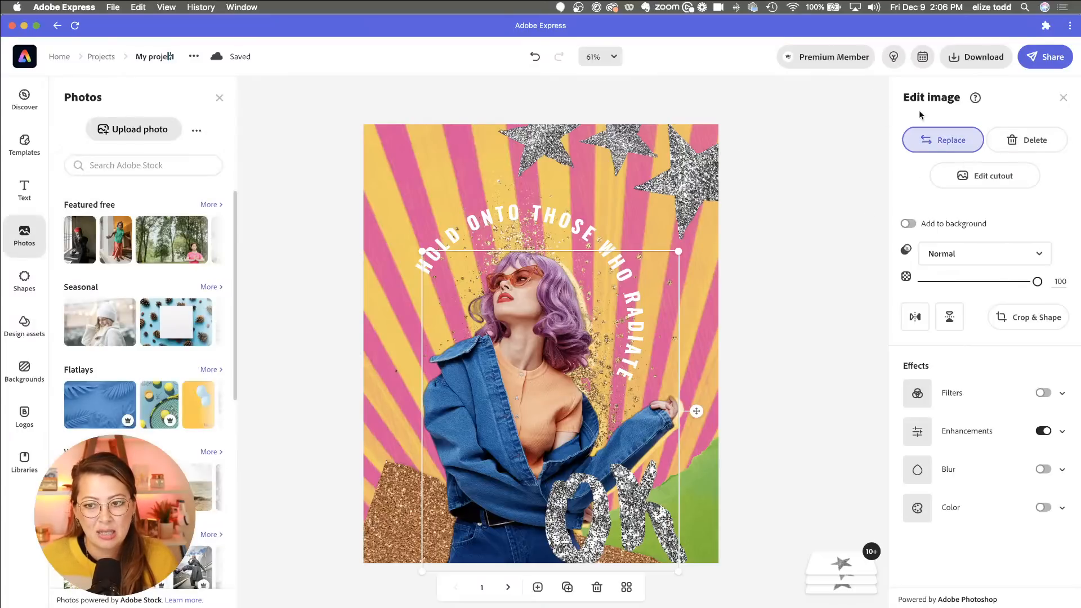
{"action": "left_click", "coordinate": [116, 132]}
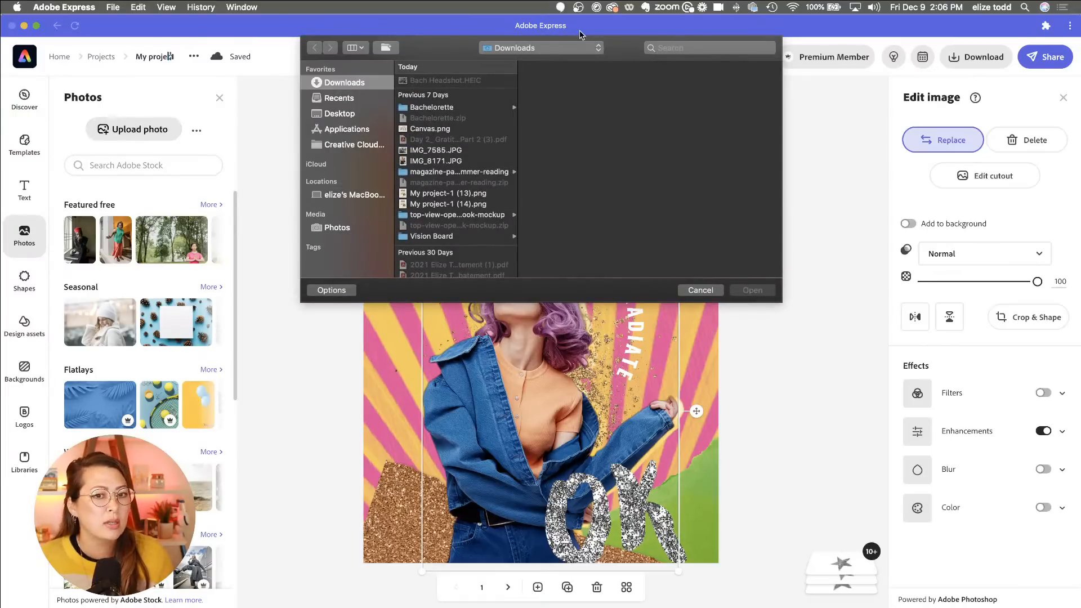
{"action": "left_click", "coordinate": [699, 46]}
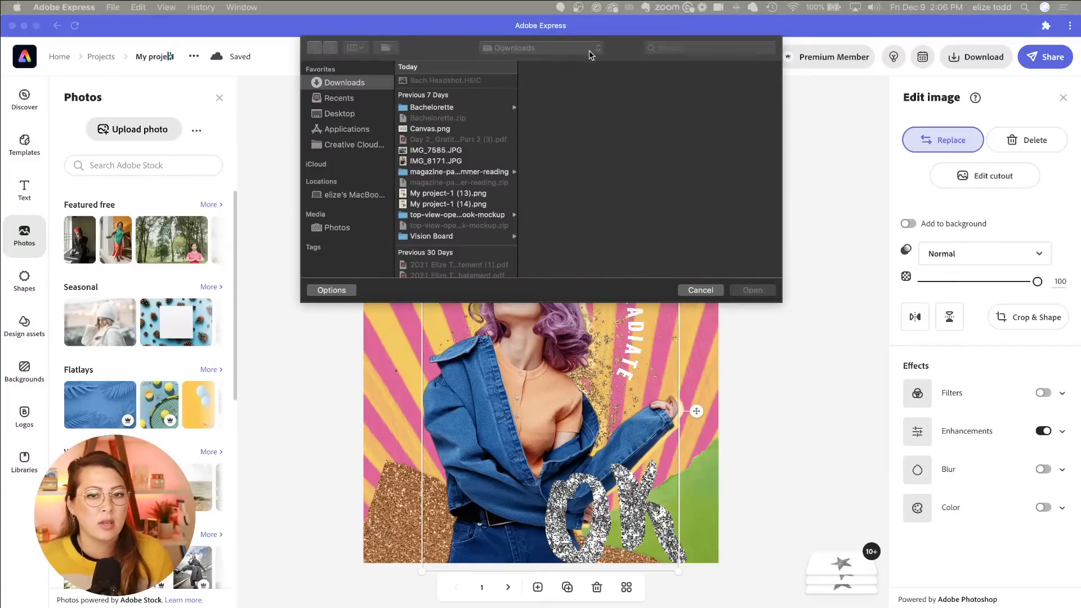
{"action": "left_click", "coordinate": [678, 47]}
{"action": "type", "text": "original"}
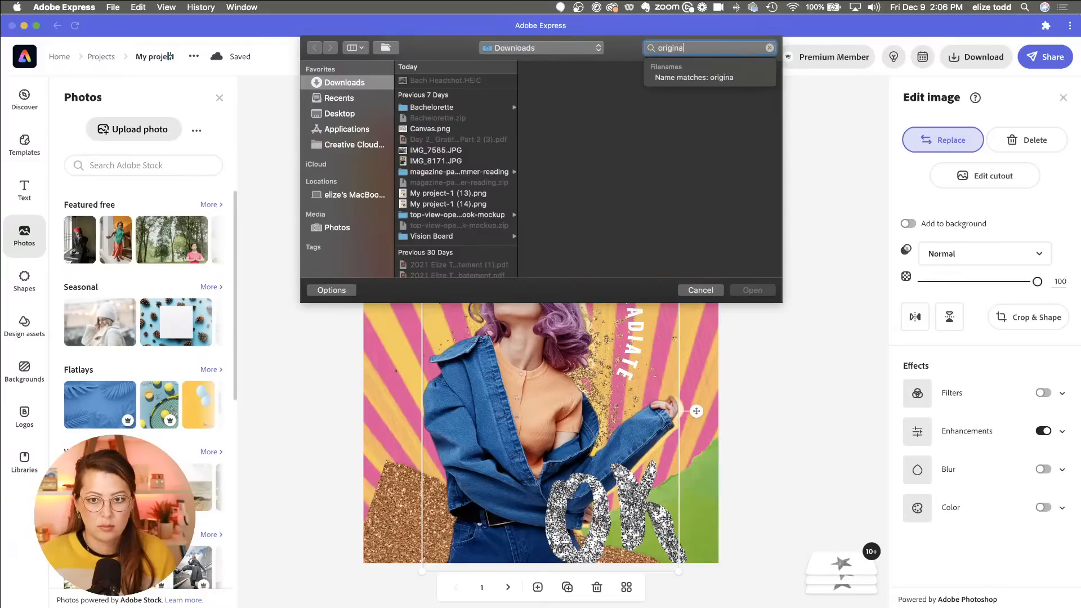
{"action": "key", "text": "Return"}
{"action": "left_click", "coordinate": [458, 99]}
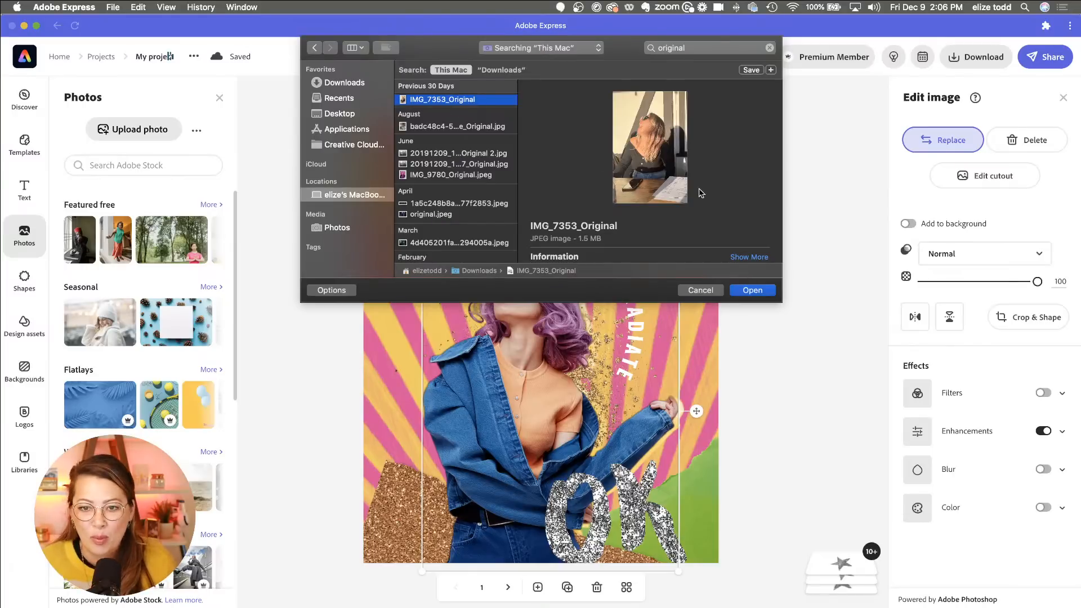
{"action": "left_click", "coordinate": [755, 290]}
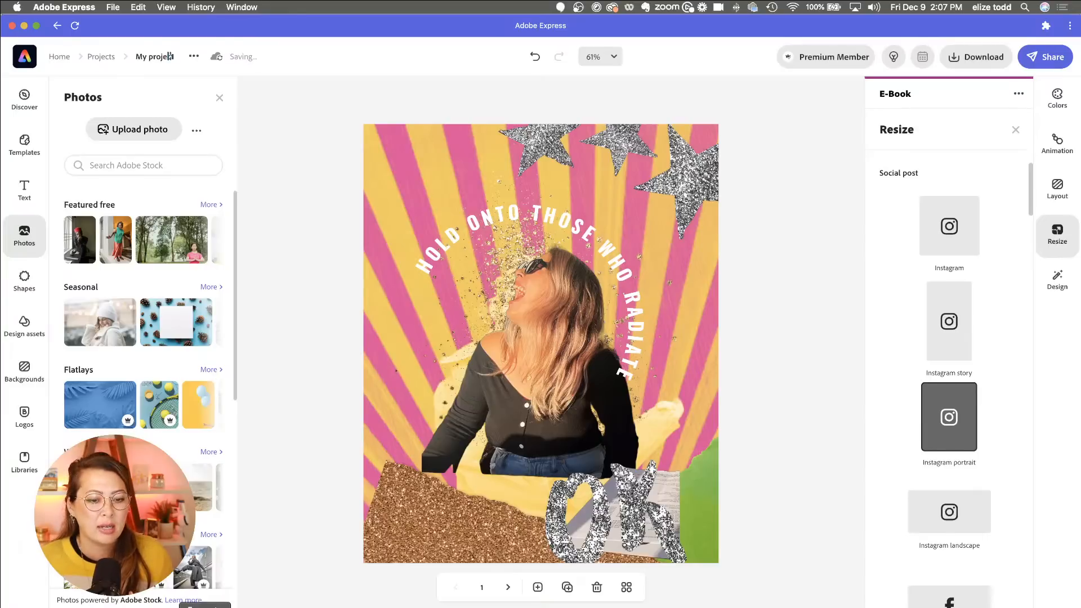
Step: View the uncropped source photo Bach Headshot.HEIC from the Downloads folder in Preview, and close it
{"action": "left_click", "coordinate": [69, 607]}
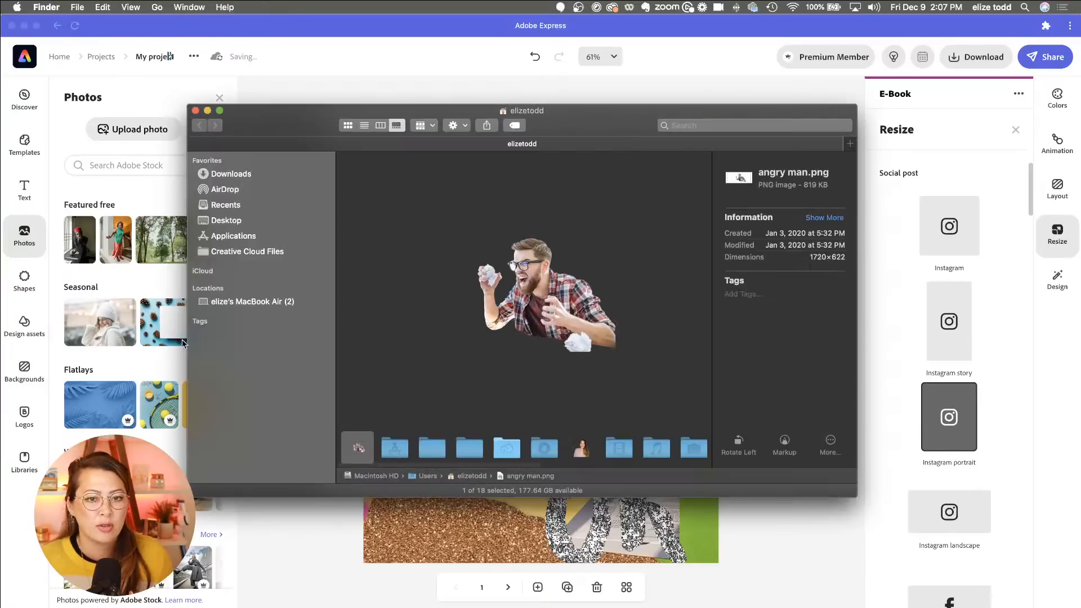
{"action": "left_click", "coordinate": [243, 176]}
{"action": "left_click_drag", "start_coordinate": [293, 134], "coordinate": [0, 135]}
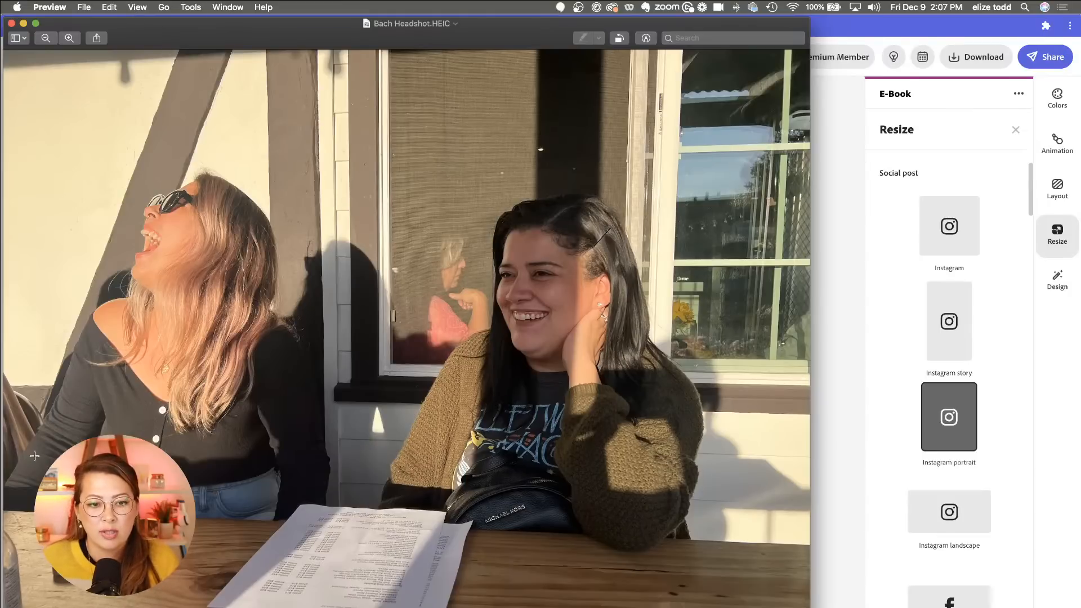
{"action": "left_click", "coordinate": [12, 23]}
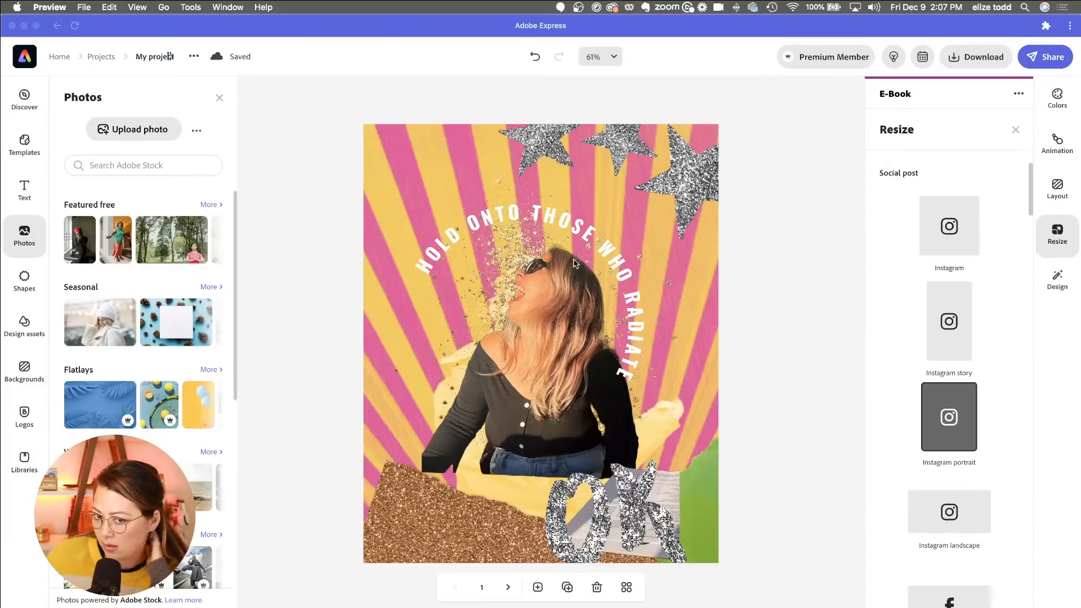
Step: Nudge the new woman's photo slightly down and to the left on the cover
{"action": "left_click", "coordinate": [562, 336]}
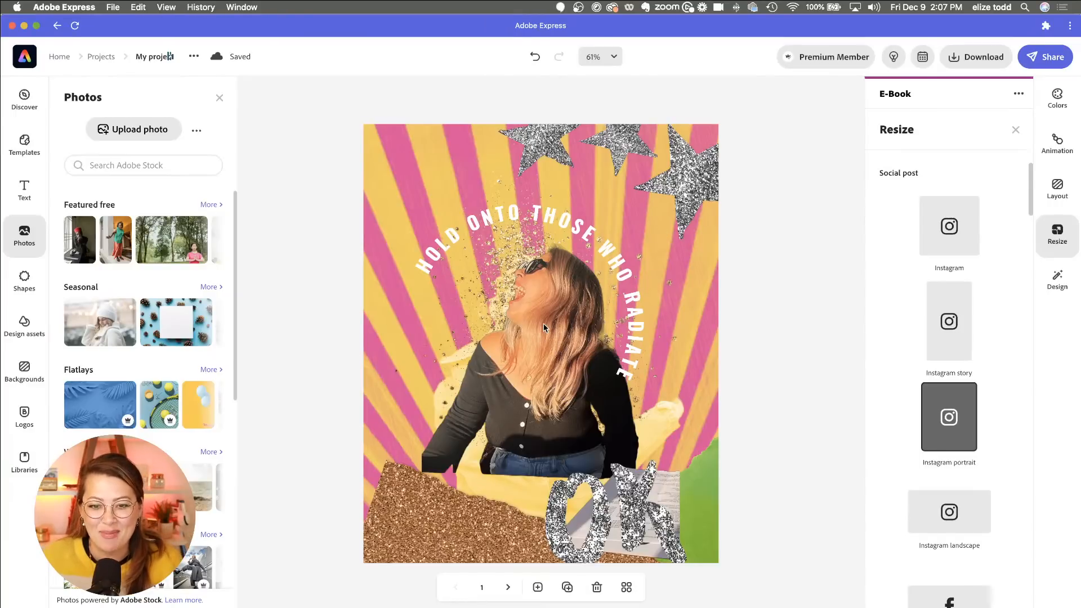
{"action": "left_click_drag", "start_coordinate": [562, 345], "coordinate": [557, 349]}
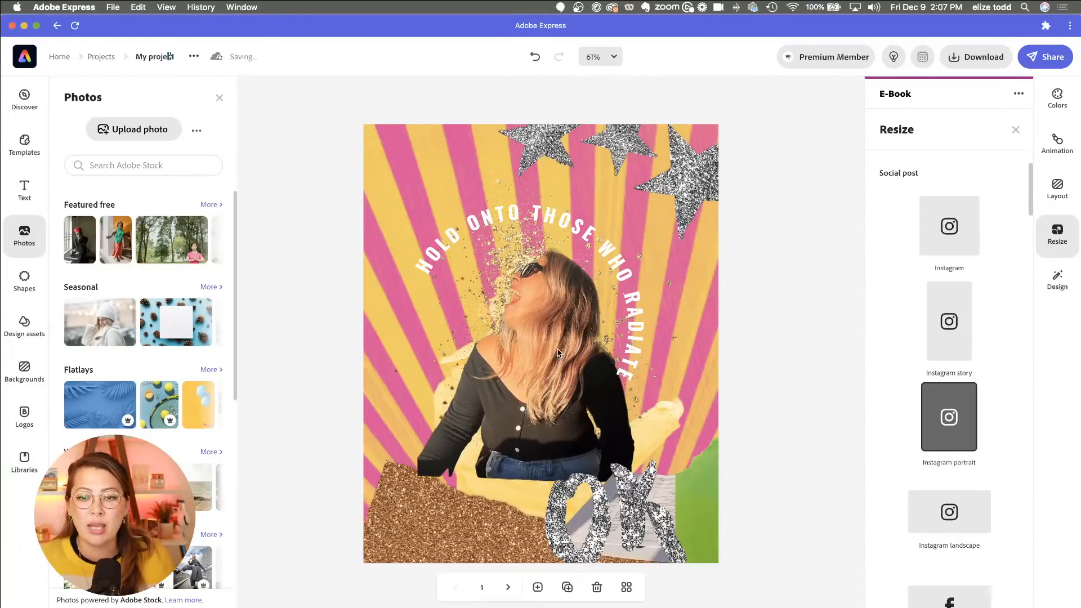
{"action": "left_click", "coordinate": [555, 336]}
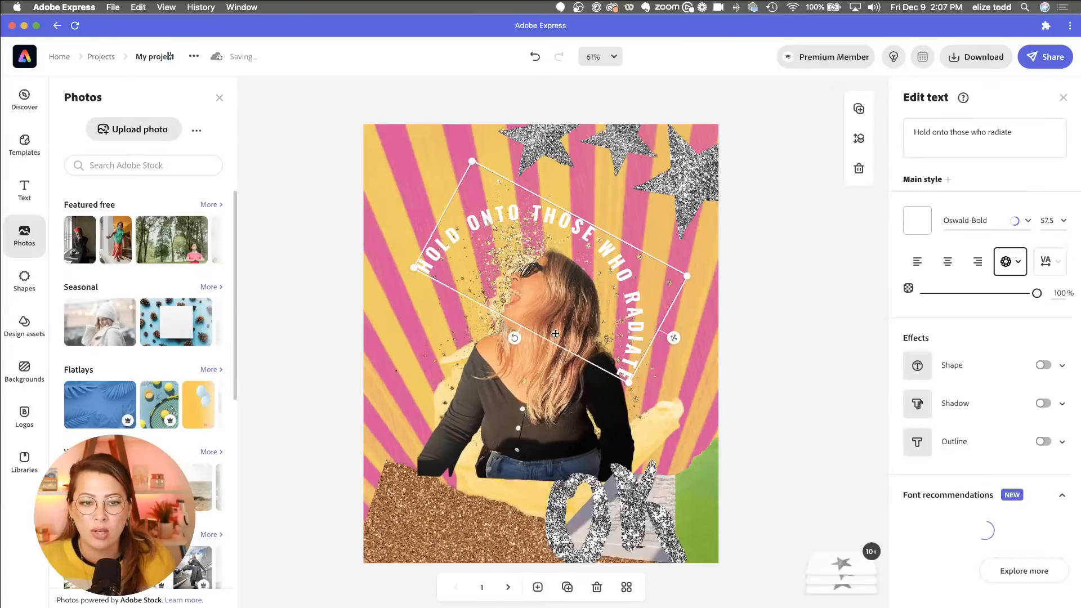
Step: Examine the new photo's cutout edges up close around the arm, waist, face and hair
{"action": "left_click", "coordinate": [509, 438]}
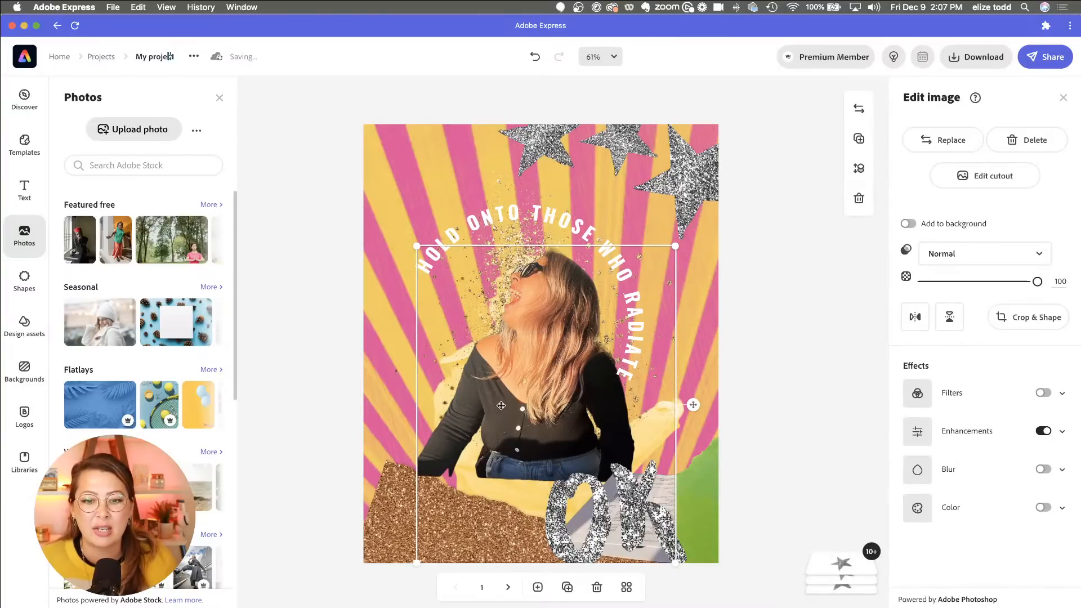
{"action": "scroll", "coordinate": [538, 366], "scroll_direction": "up", "scroll_amount": 10}
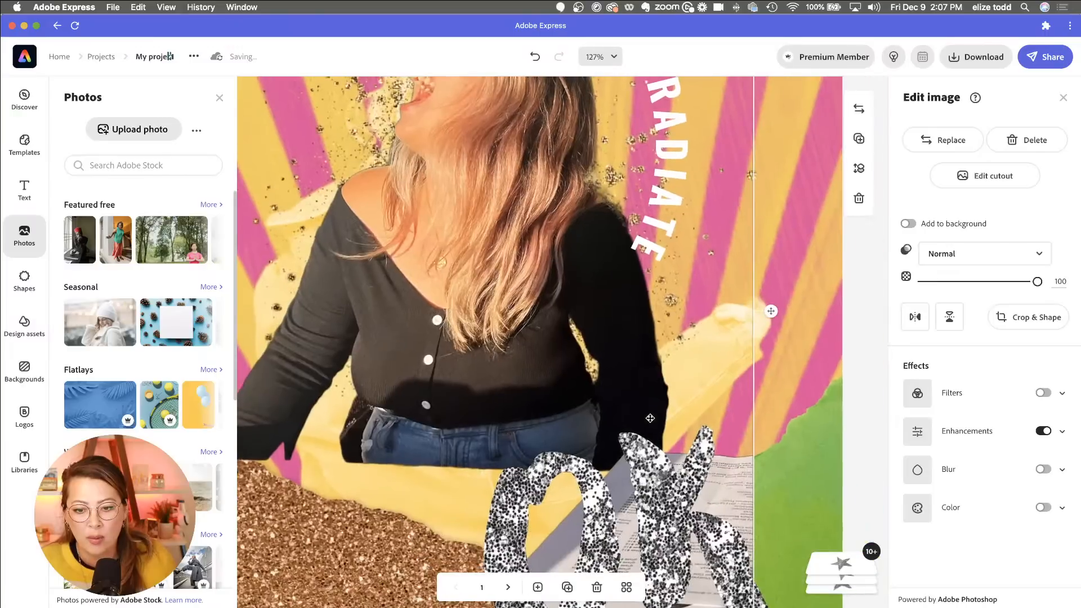
{"action": "scroll", "coordinate": [650, 418], "scroll_direction": "up", "scroll_amount": 2}
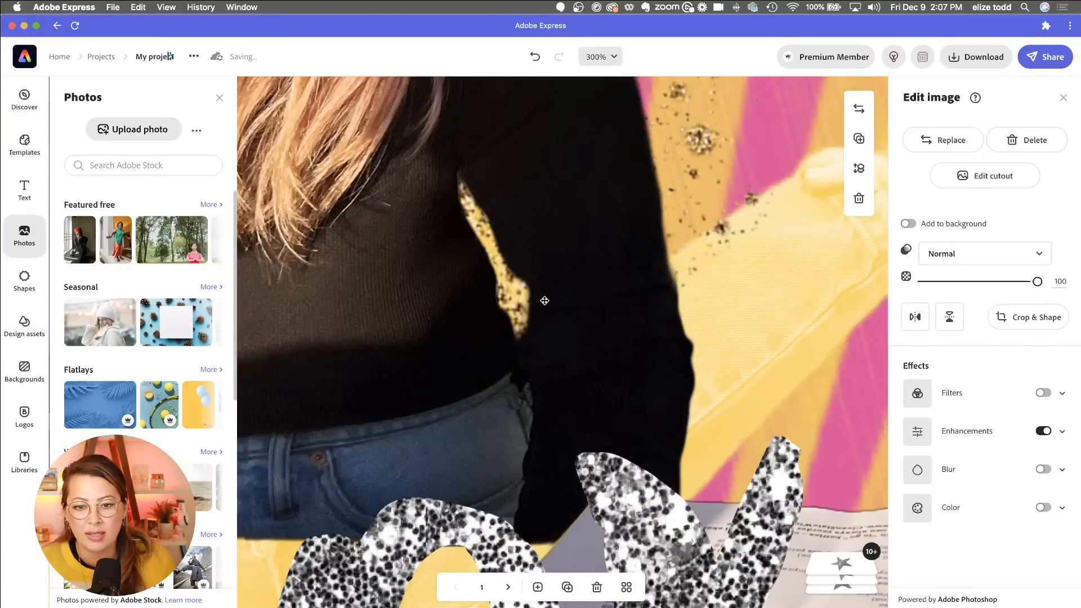
{"action": "scroll", "coordinate": [512, 276], "scroll_direction": "down", "scroll_amount": 3}
{"action": "scroll", "coordinate": [513, 276], "scroll_direction": "up", "scroll_amount": 10}
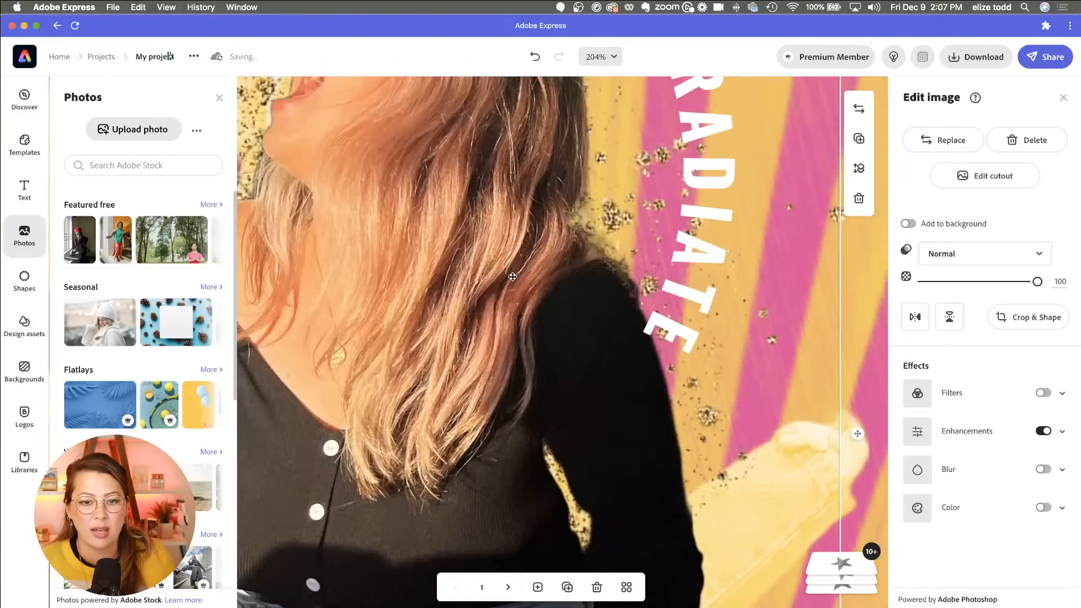
{"action": "scroll", "coordinate": [666, 221], "scroll_direction": "up", "scroll_amount": 3}
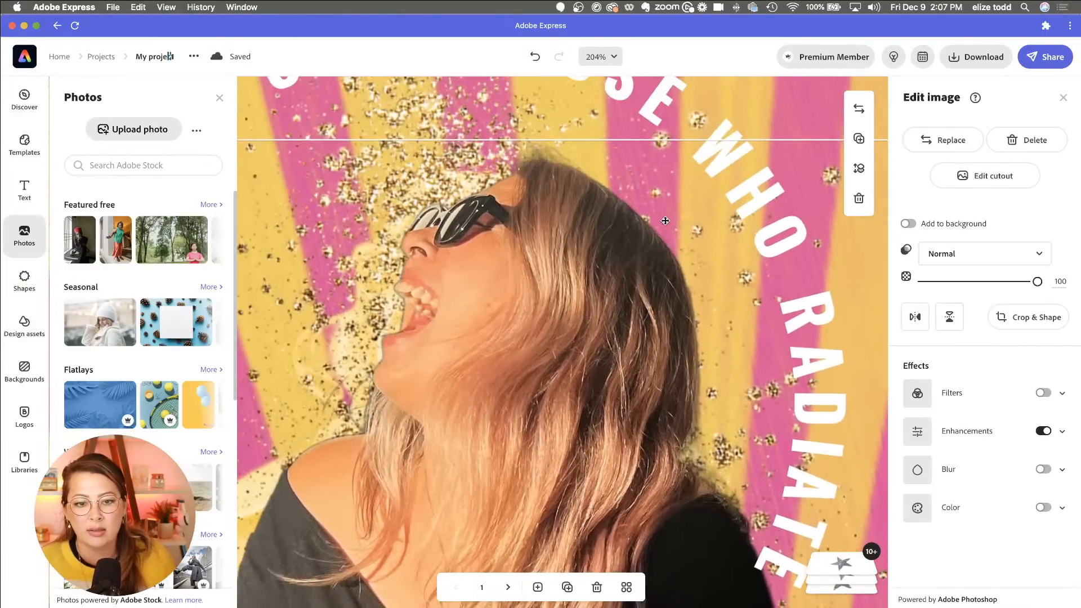
{"action": "scroll", "coordinate": [665, 221], "scroll_direction": "down", "scroll_amount": 3}
{"action": "scroll", "coordinate": [666, 220], "scroll_direction": "left", "scroll_amount": 2}
{"action": "scroll", "coordinate": [665, 220], "scroll_direction": "up", "scroll_amount": 1}
{"action": "scroll", "coordinate": [666, 221], "scroll_direction": "down", "scroll_amount": 5}
{"action": "scroll", "coordinate": [665, 220], "scroll_direction": "up", "scroll_amount": 8}
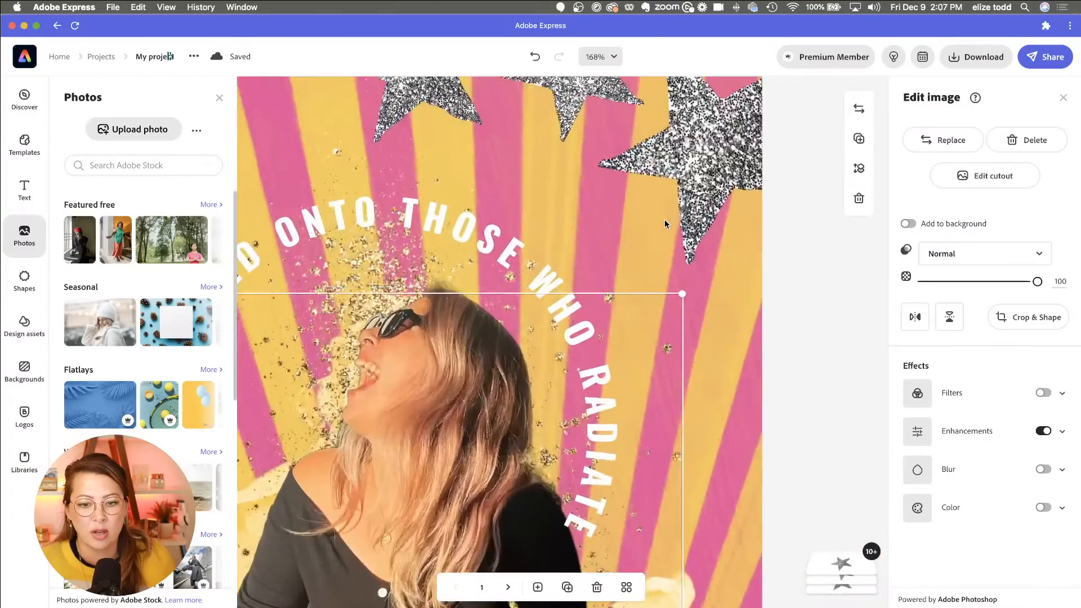
{"action": "scroll", "coordinate": [541, 290], "scroll_direction": "down", "scroll_amount": 4}
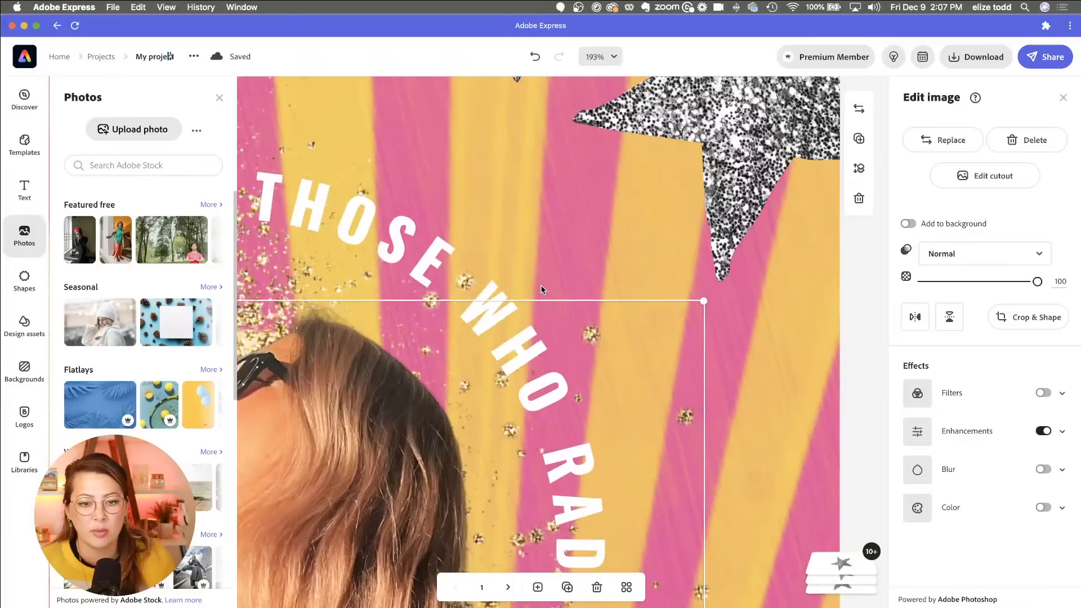
{"action": "scroll", "coordinate": [541, 290], "scroll_direction": "left", "scroll_amount": 4}
{"action": "scroll", "coordinate": [541, 290], "scroll_direction": "down", "scroll_amount": 2}
{"action": "scroll", "coordinate": [541, 290], "scroll_direction": "down", "scroll_amount": 1}
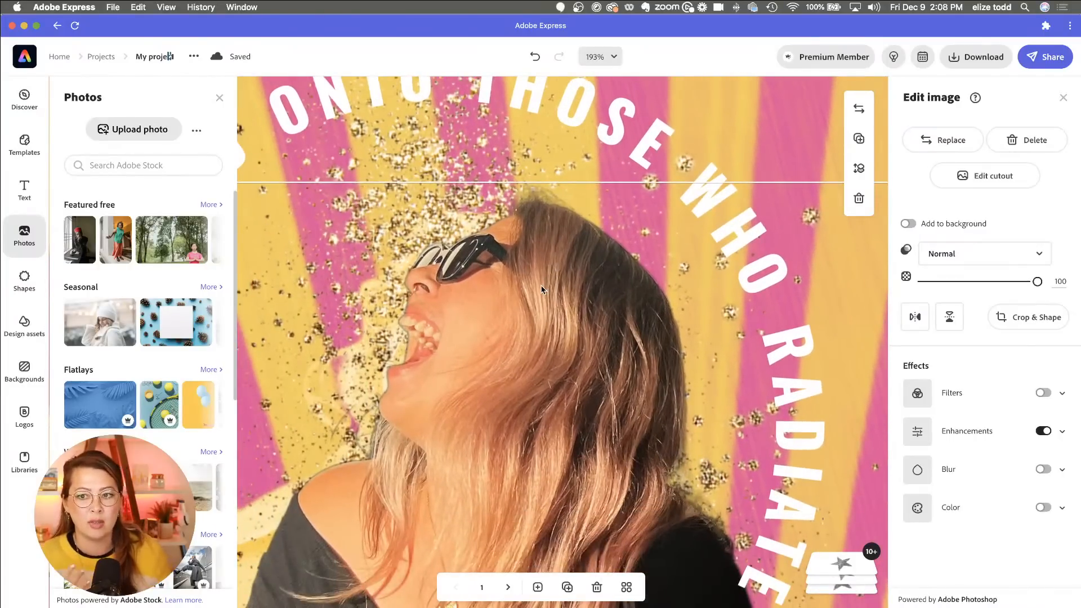
Step: Erase the leftover background fringe around the hair and shoulder in the photo's cutout, and apply the edit
{"action": "left_click", "coordinate": [1001, 178]}
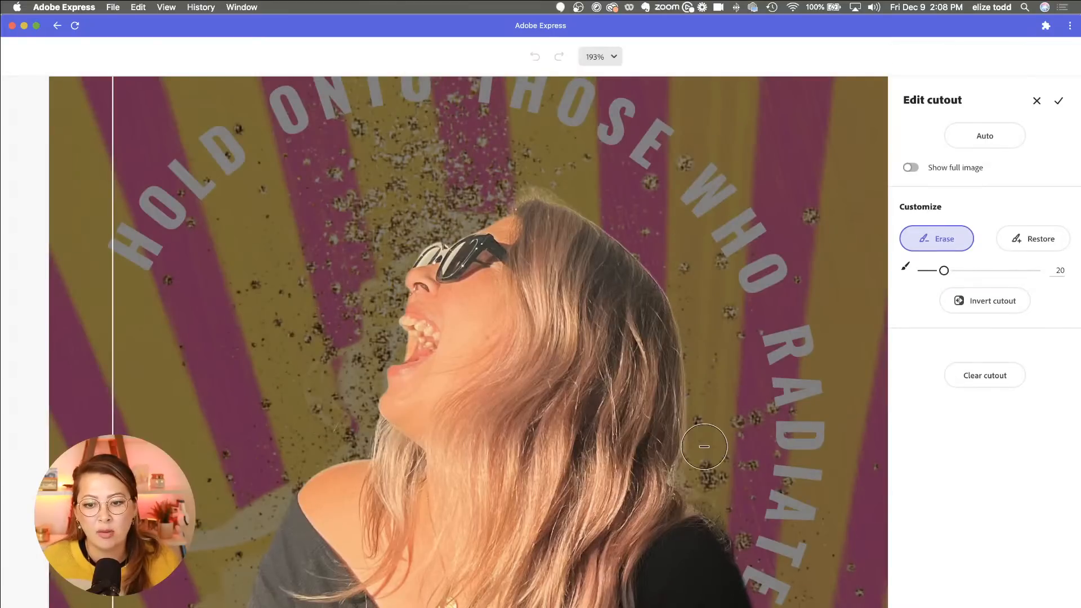
{"action": "mouse_move", "coordinate": [704, 447]}
{"action": "left_mouse_down"}
{"action": "mouse_move", "coordinate": [699, 481]}
{"action": "mouse_move", "coordinate": [735, 506]}
{"action": "left_mouse_up"}
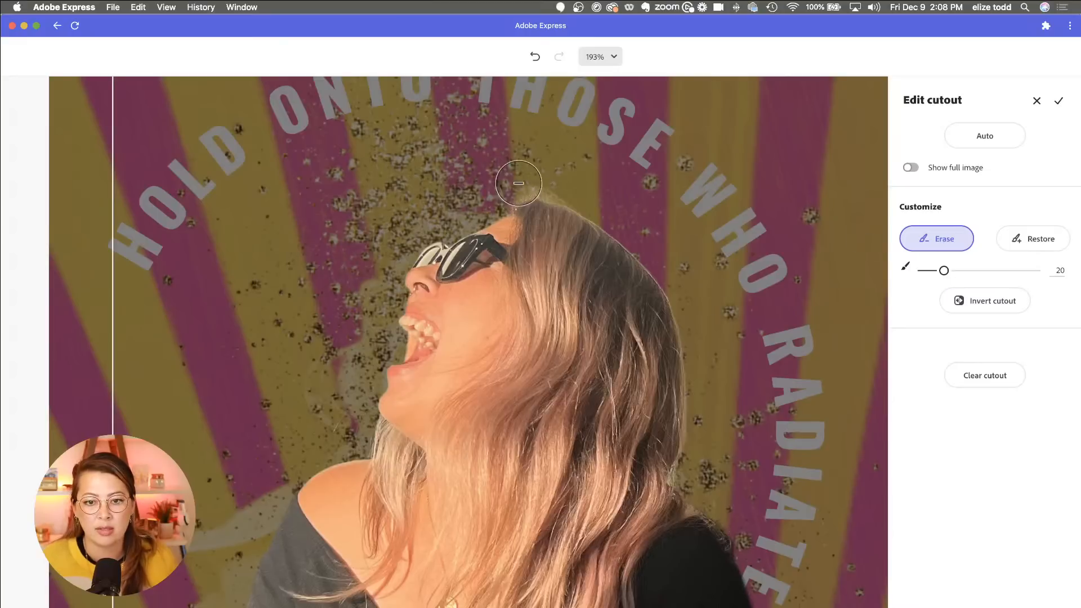
{"action": "left_click", "coordinate": [1057, 101]}
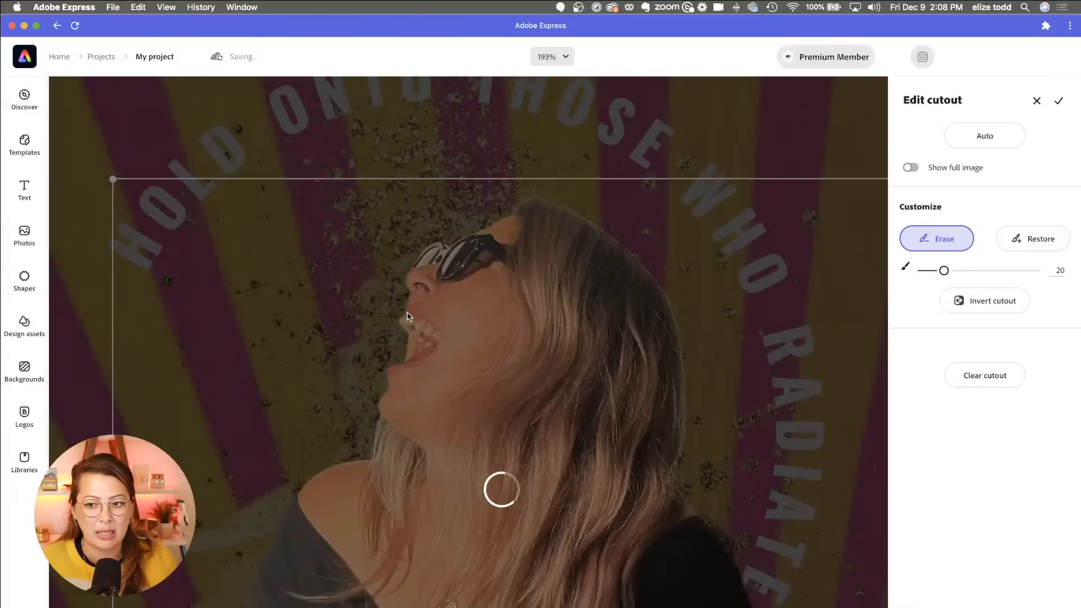
Step: Move the woman's photo up and to the left, clear of the OK lettering, to inspect the paper menu in its cutout
{"action": "scroll", "coordinate": [472, 345], "scroll_direction": "down", "scroll_amount": 10}
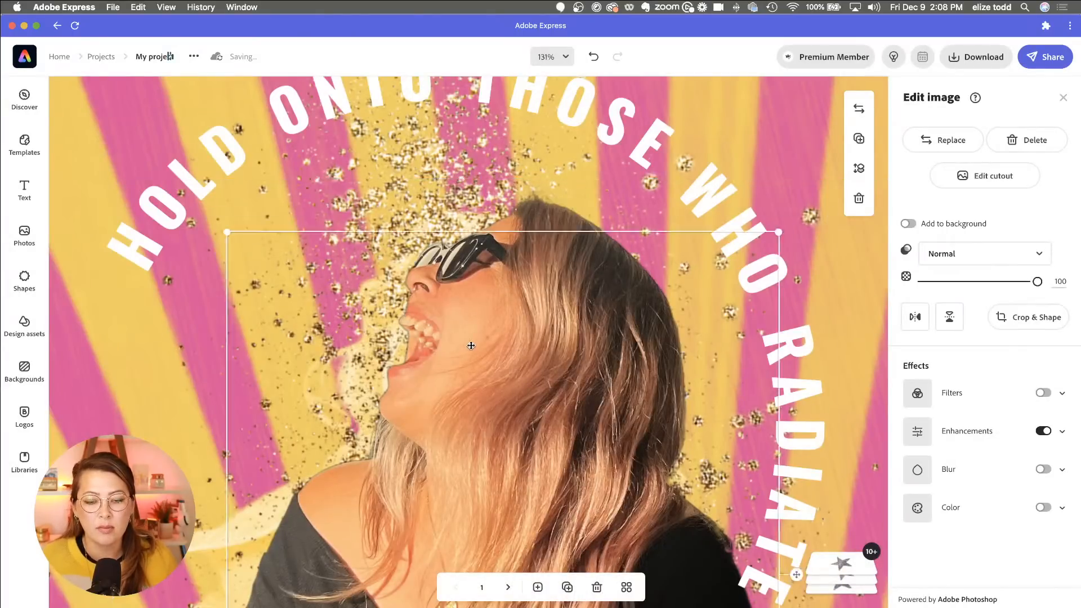
{"action": "left_click_drag", "start_coordinate": [526, 384], "coordinate": [456, 285]}
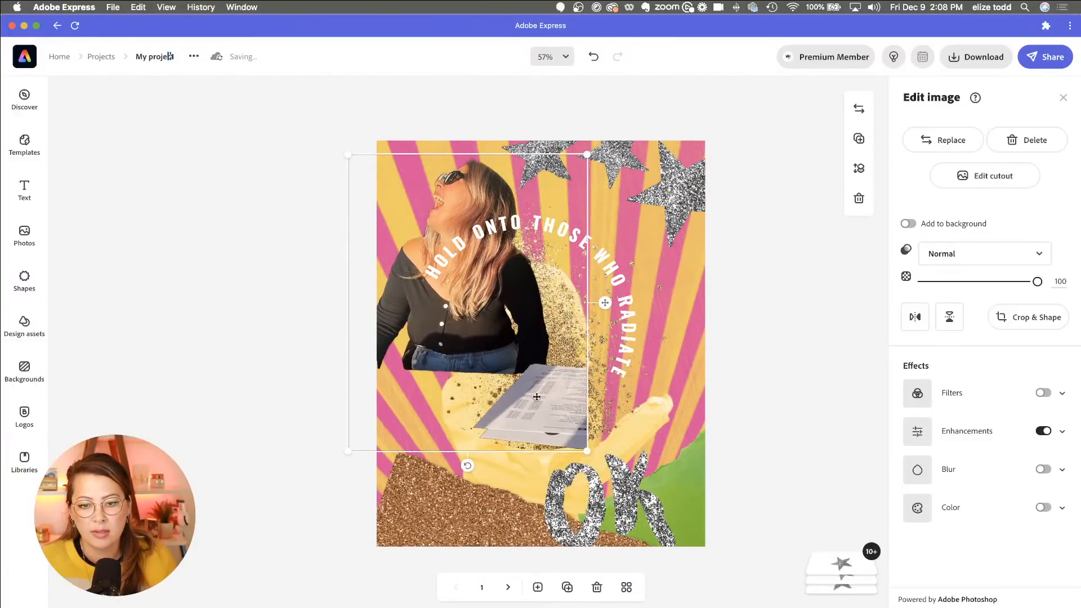
{"action": "scroll", "coordinate": [538, 394], "scroll_direction": "up", "scroll_amount": 8}
{"action": "scroll", "coordinate": [611, 435], "scroll_direction": "up", "scroll_amount": 10}
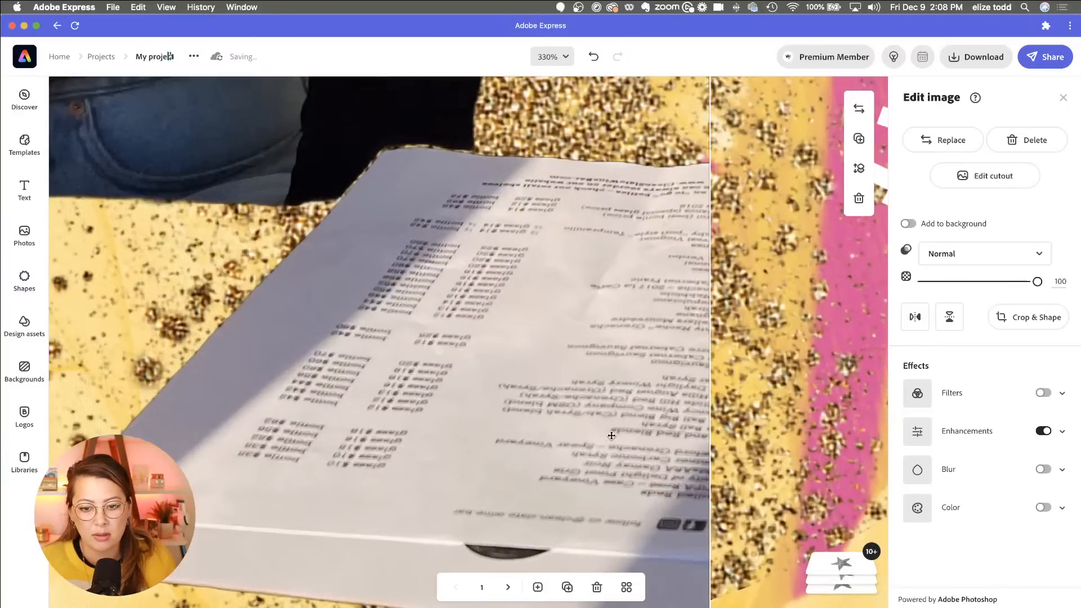
{"action": "scroll", "coordinate": [612, 435], "scroll_direction": "down", "scroll_amount": 8}
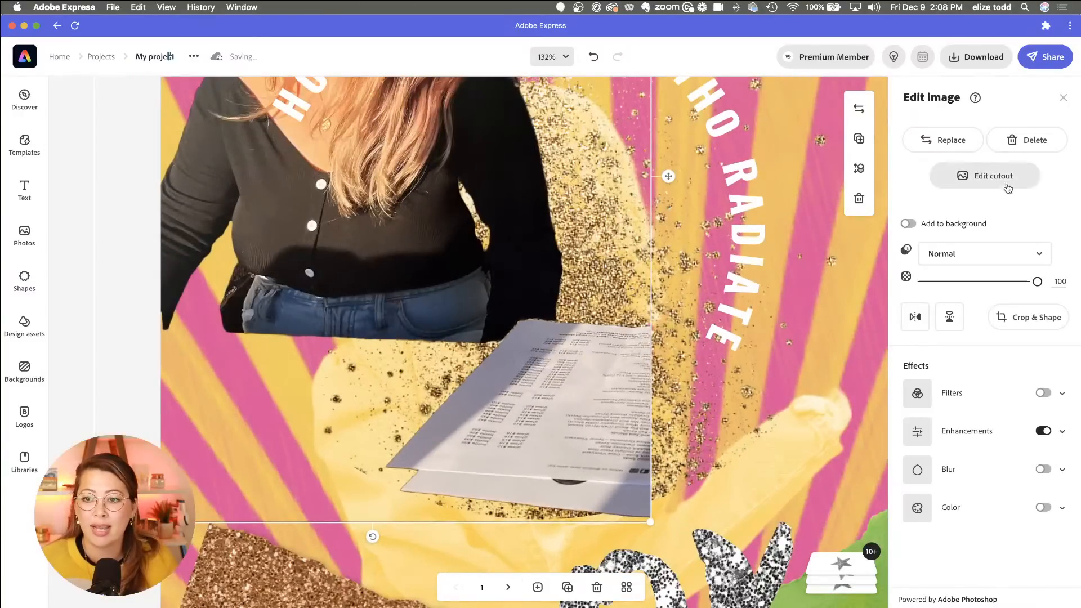
Step: Erase the paper menu from the photo's cutout with brush size 36, touch up its remaining edge with size 1, and apply the edit
{"action": "left_click", "coordinate": [1007, 177]}
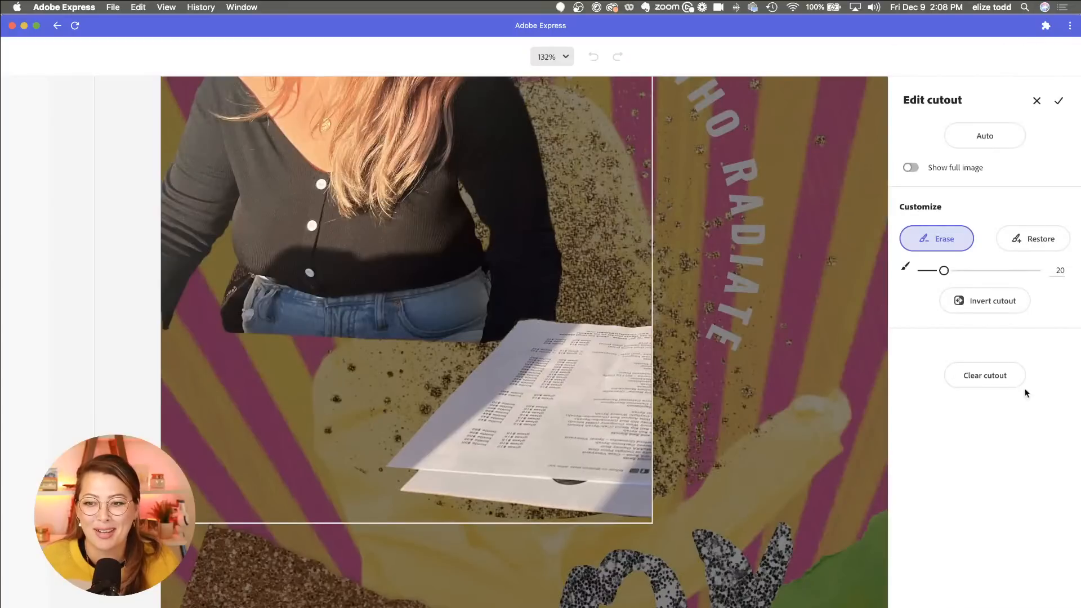
{"action": "left_click_drag", "start_coordinate": [958, 272], "coordinate": [963, 271]}
{"action": "mouse_move", "coordinate": [571, 461]}
{"action": "left_mouse_down"}
{"action": "mouse_move", "coordinate": [551, 480]}
{"action": "mouse_move", "coordinate": [646, 484]}
{"action": "mouse_move", "coordinate": [633, 479]}
{"action": "mouse_move", "coordinate": [579, 511]}
{"action": "mouse_move", "coordinate": [581, 487]}
{"action": "mouse_move", "coordinate": [543, 463]}
{"action": "mouse_move", "coordinate": [408, 457]}
{"action": "mouse_move", "coordinate": [411, 468]}
{"action": "mouse_move", "coordinate": [570, 423]}
{"action": "mouse_move", "coordinate": [501, 435]}
{"action": "mouse_move", "coordinate": [646, 404]}
{"action": "mouse_move", "coordinate": [633, 393]}
{"action": "mouse_move", "coordinate": [643, 392]}
{"action": "mouse_move", "coordinate": [633, 348]}
{"action": "mouse_move", "coordinate": [581, 402]}
{"action": "mouse_move", "coordinate": [475, 407]}
{"action": "mouse_move", "coordinate": [600, 348]}
{"action": "mouse_move", "coordinate": [514, 365]}
{"action": "mouse_move", "coordinate": [551, 350]}
{"action": "mouse_move", "coordinate": [532, 350]}
{"action": "mouse_move", "coordinate": [462, 420]}
{"action": "mouse_move", "coordinate": [616, 450]}
{"action": "left_mouse_up"}
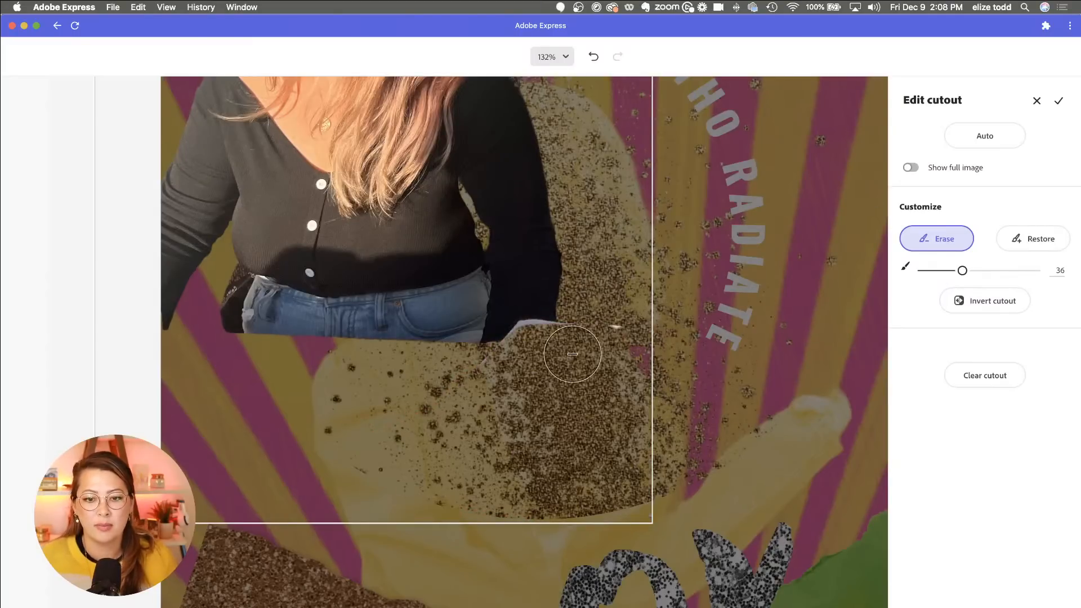
{"action": "left_click_drag", "start_coordinate": [959, 272], "coordinate": [921, 272]}
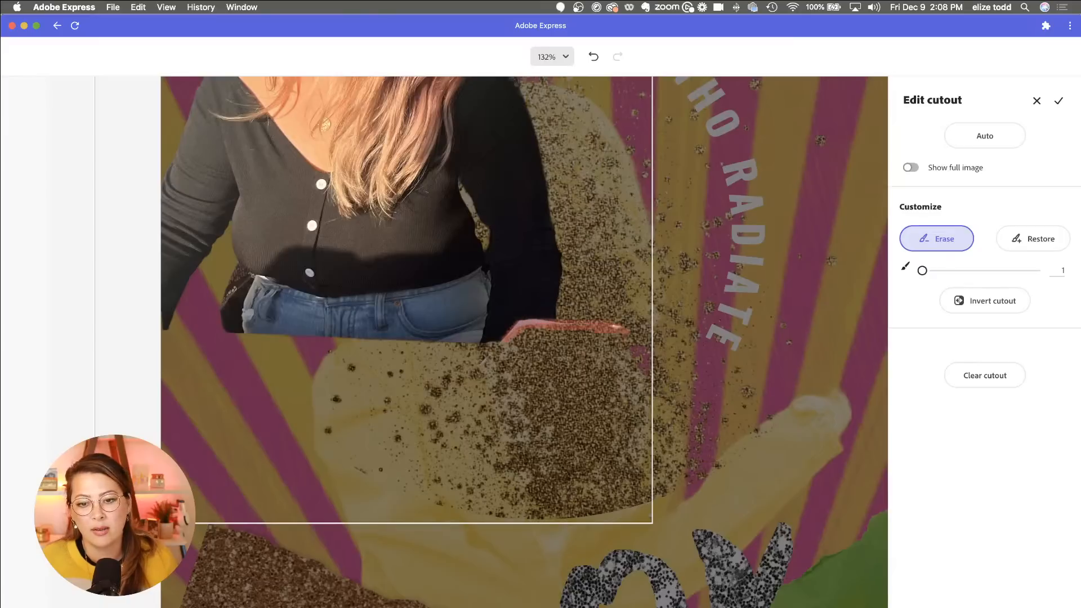
{"action": "left_click_drag", "start_coordinate": [626, 329], "coordinate": [628, 329]}
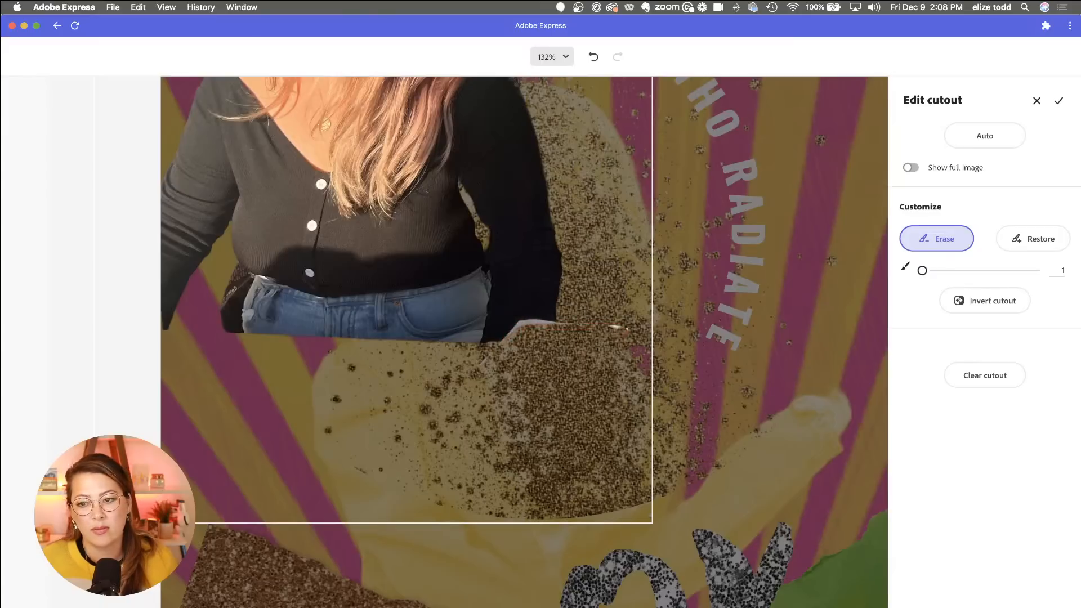
{"action": "left_click", "coordinate": [1058, 102]}
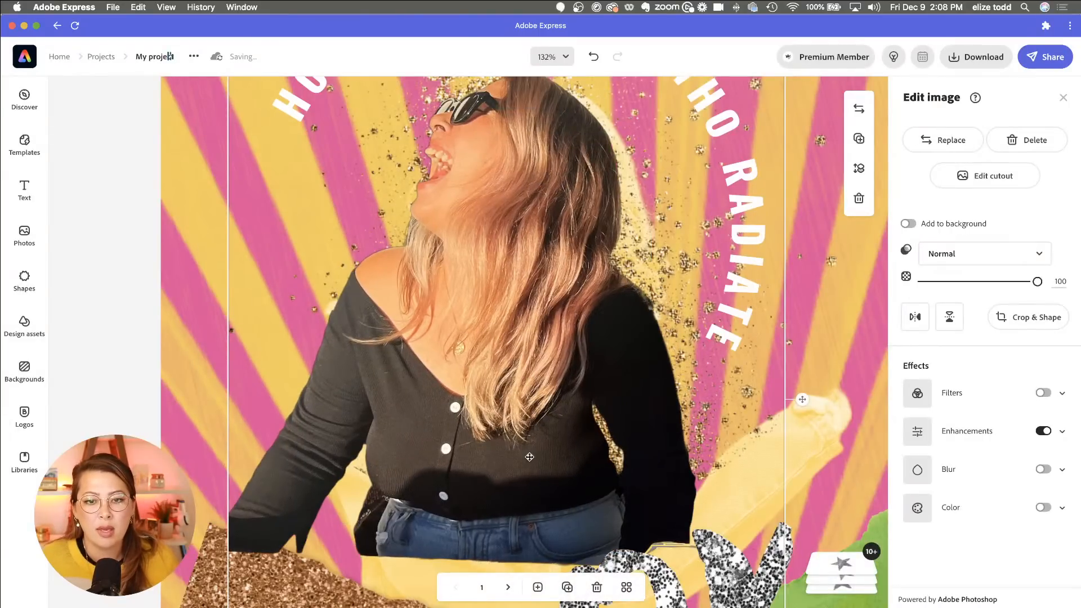
Step: Shift the woman's photo aside to uncover the template's yellow silhouette and inspect the filter settings behind its colouring
{"action": "left_click_drag", "start_coordinate": [529, 456], "coordinate": [278, 452]}
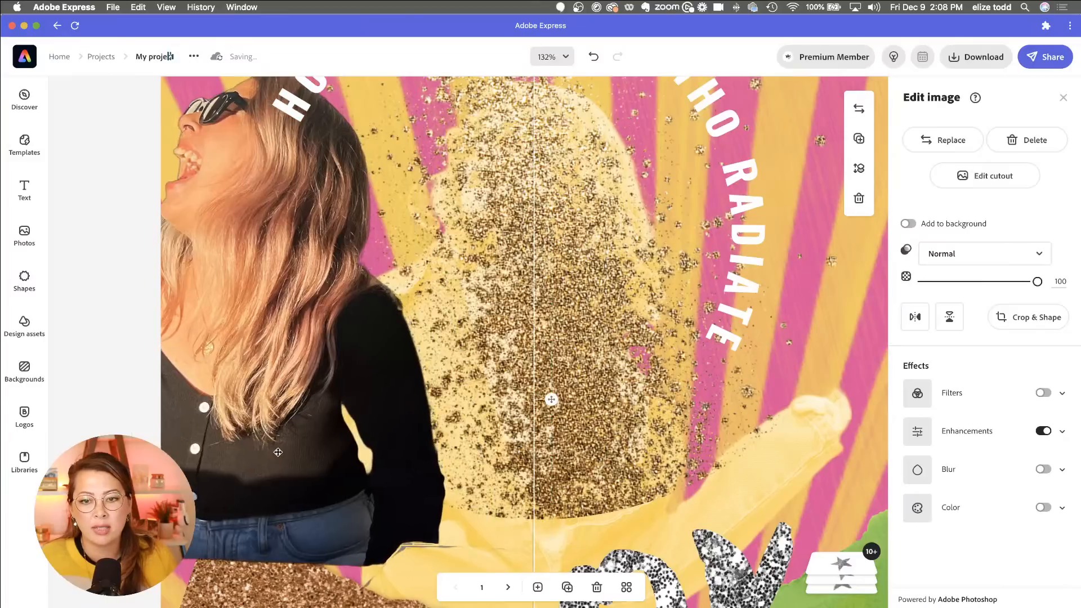
{"action": "left_click", "coordinate": [796, 457]}
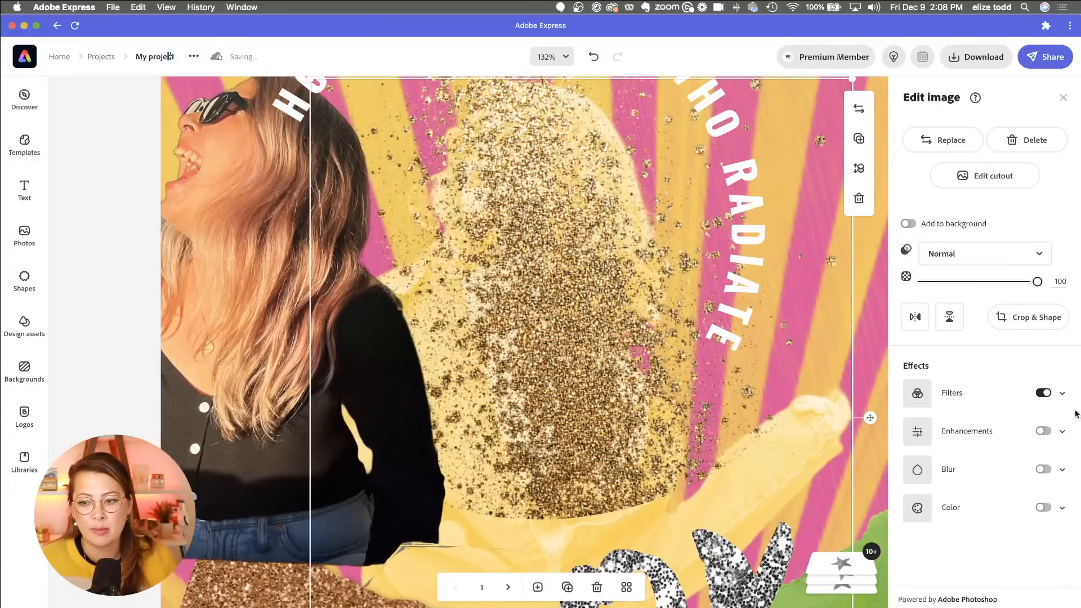
{"action": "left_click", "coordinate": [1061, 394]}
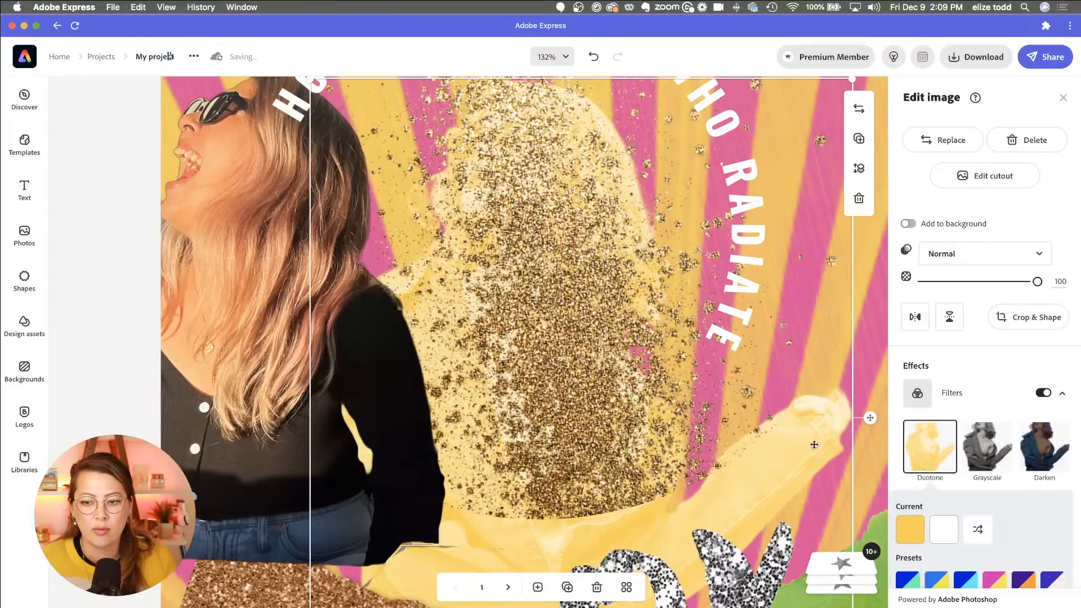
{"action": "left_click", "coordinate": [667, 373]}
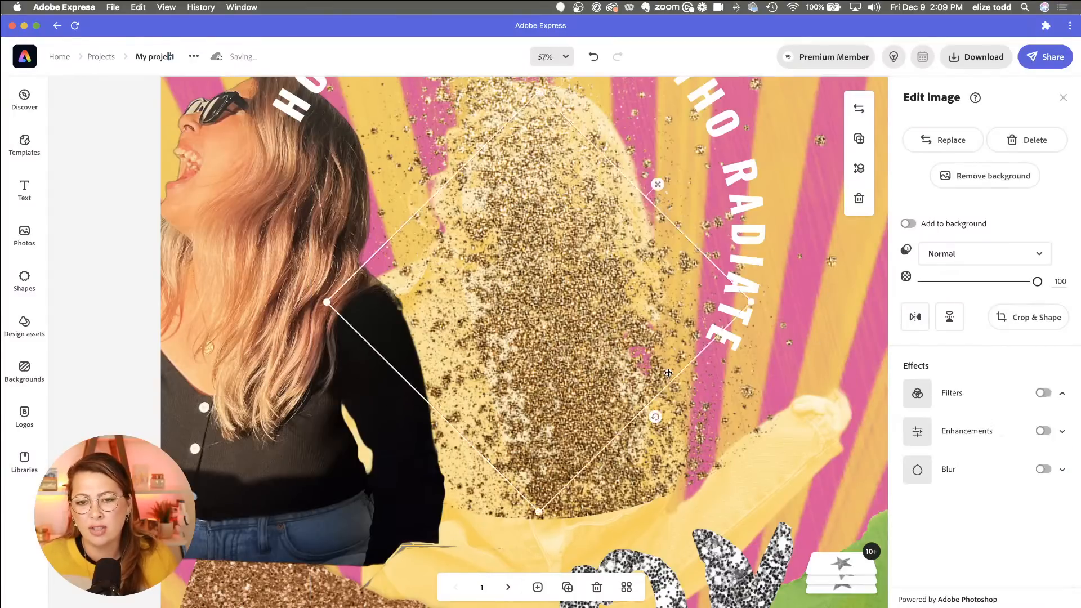
Step: Move the woman's photo further onto the page, duplicate it, and give the copy a Duotone filter with Enhancements turned off
{"action": "scroll", "coordinate": [717, 377], "scroll_direction": "down", "scroll_amount": 5}
{"action": "left_click", "coordinate": [341, 458]}
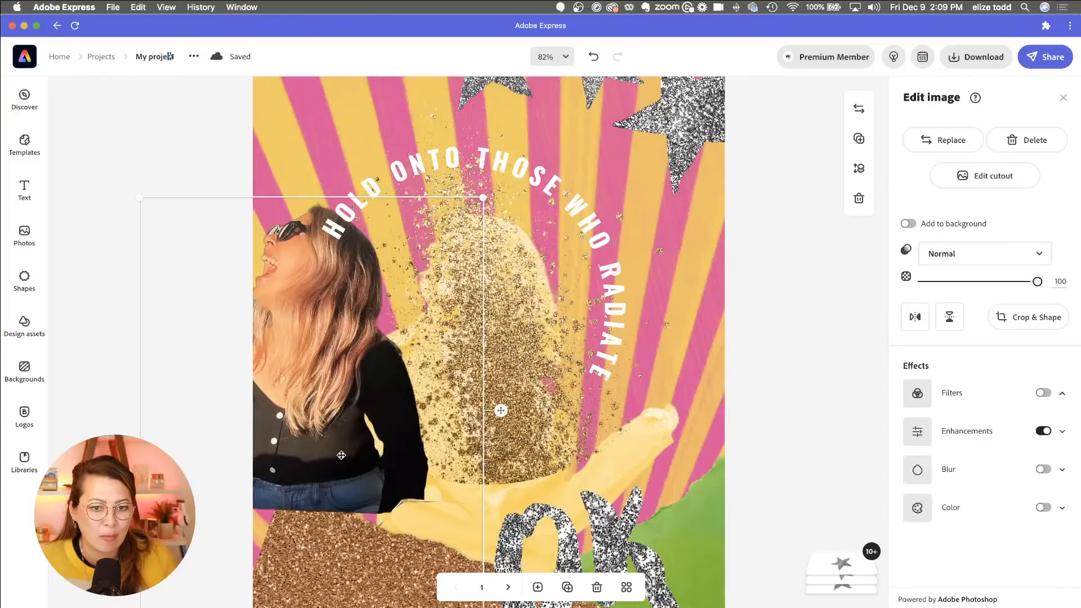
{"action": "left_click_drag", "start_coordinate": [343, 425], "coordinate": [404, 427]}
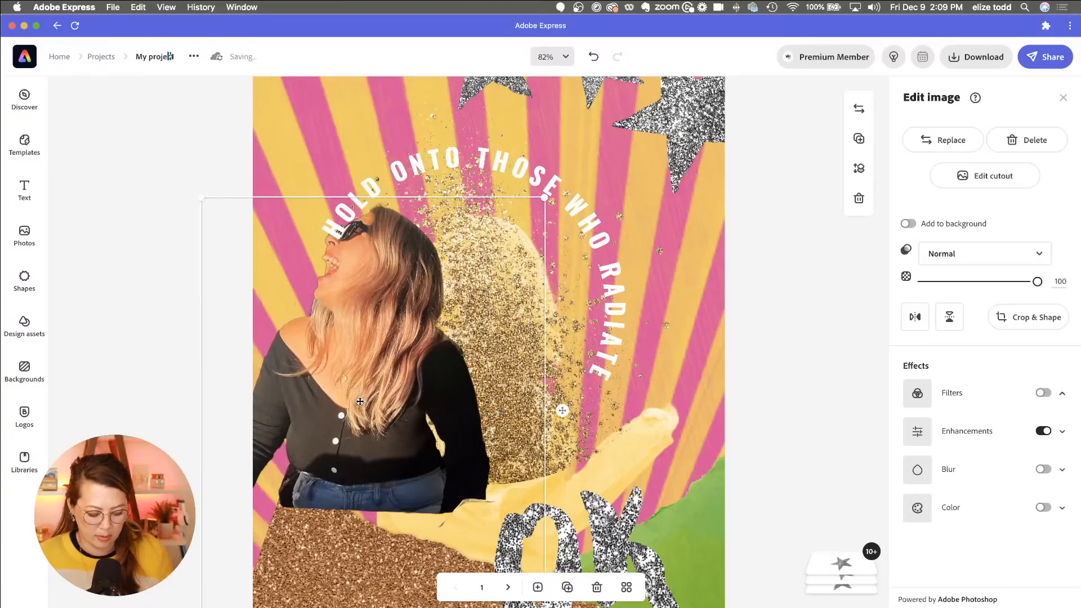
{"action": "left_click", "coordinate": [859, 139]}
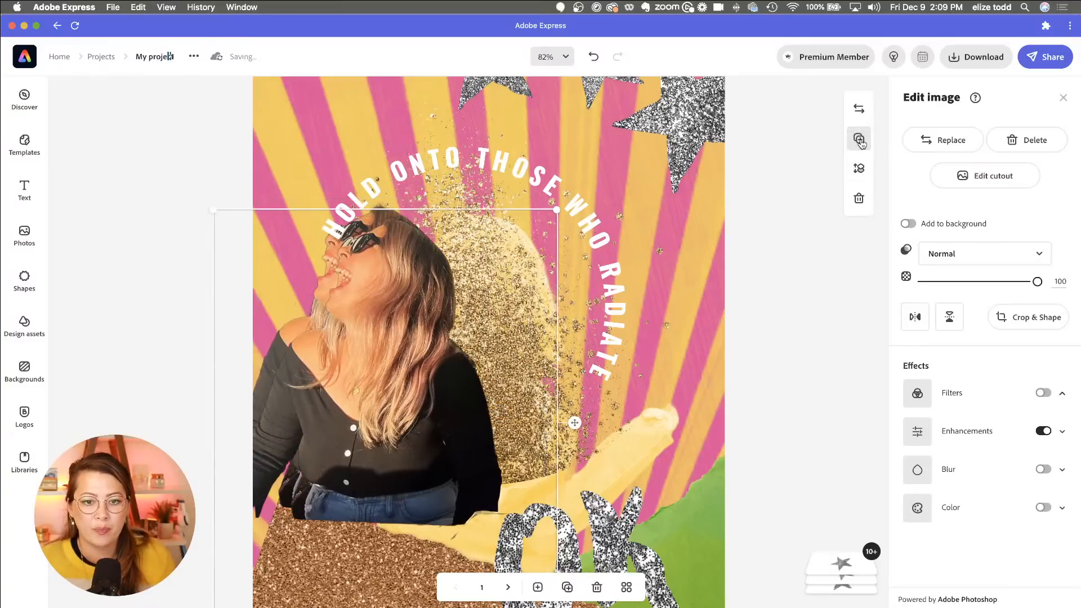
{"action": "left_click", "coordinate": [1043, 431]}
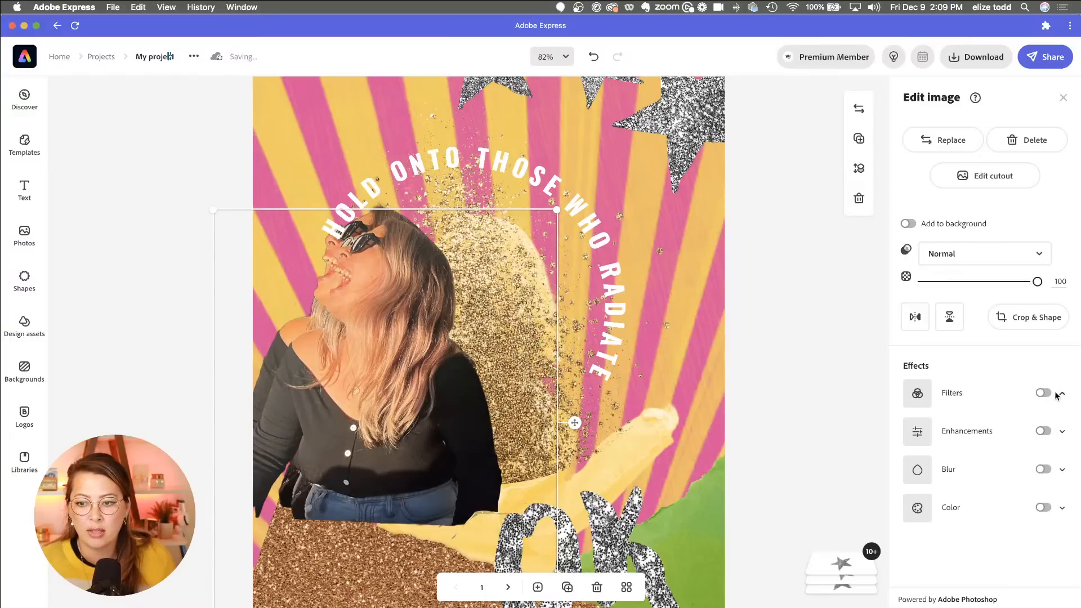
{"action": "left_click", "coordinate": [1052, 394]}
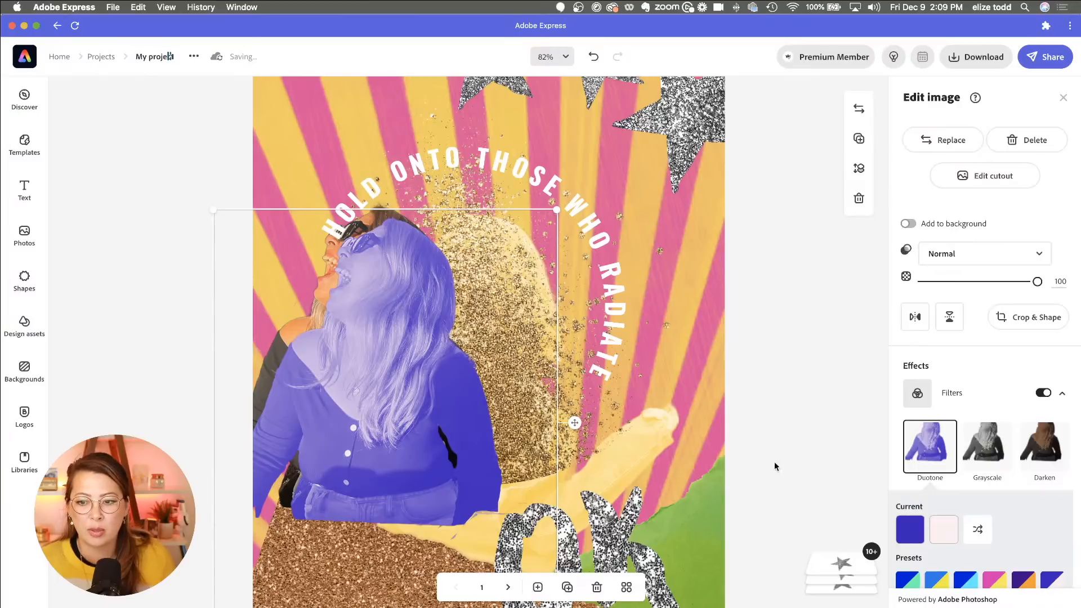
Step: Spread the original photo and its blue duotone copy apart so that both can be selected separately
{"action": "left_click_drag", "start_coordinate": [417, 352], "coordinate": [494, 360]}
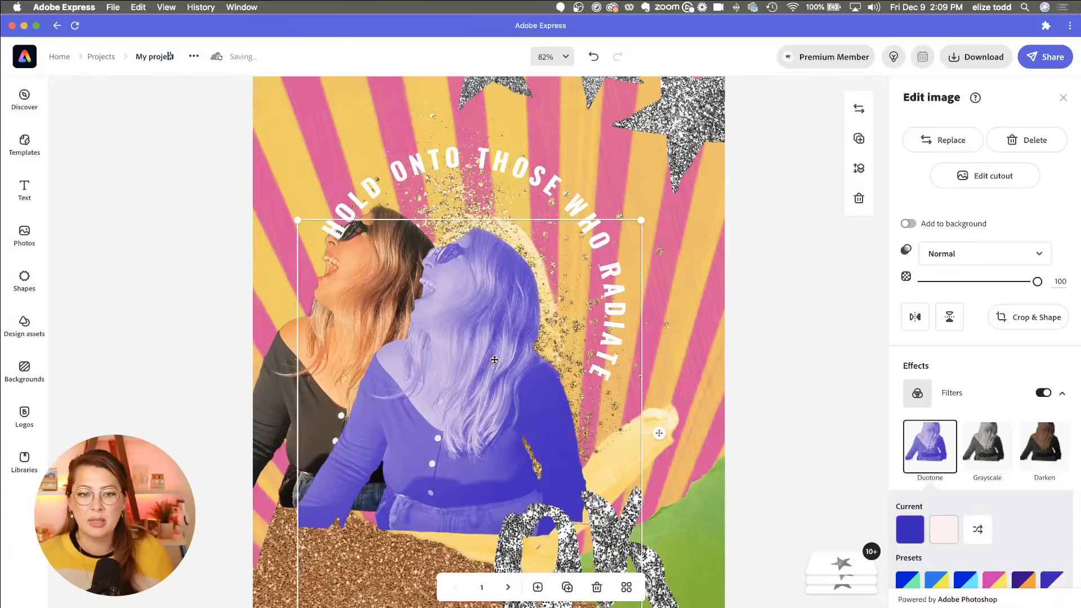
{"action": "left_click_drag", "start_coordinate": [277, 368], "coordinate": [332, 385]}
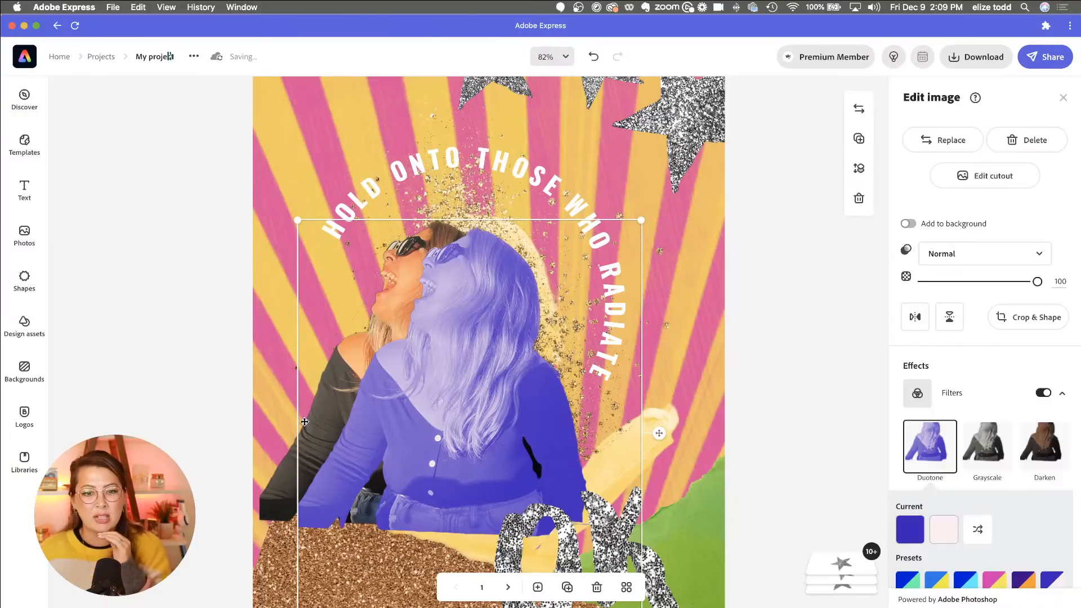
{"action": "left_click_drag", "start_coordinate": [305, 422], "coordinate": [303, 427]}
{"action": "left_click_drag", "start_coordinate": [283, 468], "coordinate": [51, 464]}
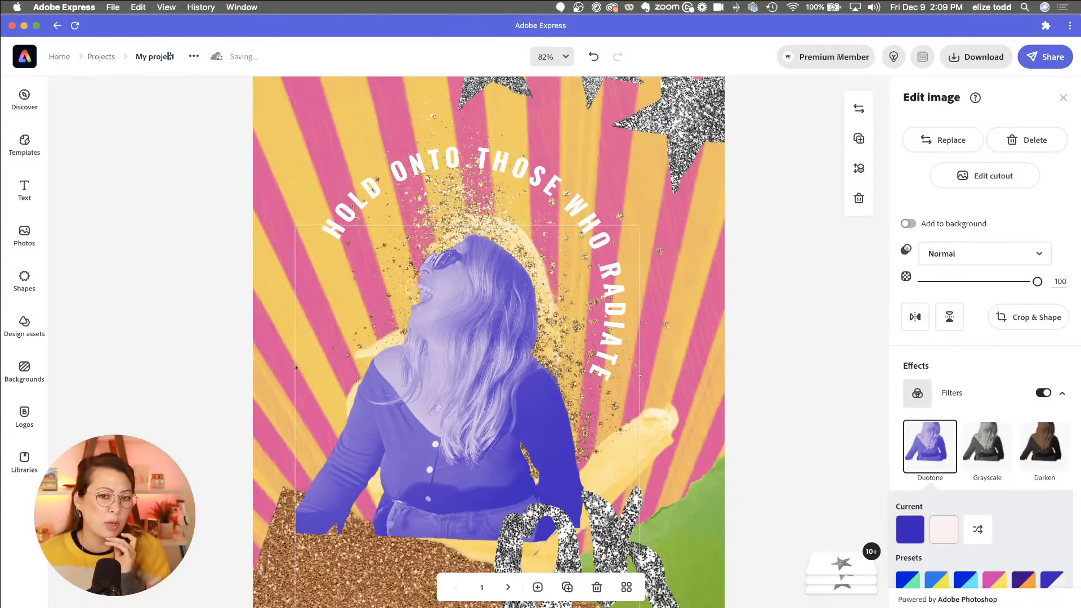
{"action": "left_click_drag", "start_coordinate": [136, 434], "coordinate": [250, 435]}
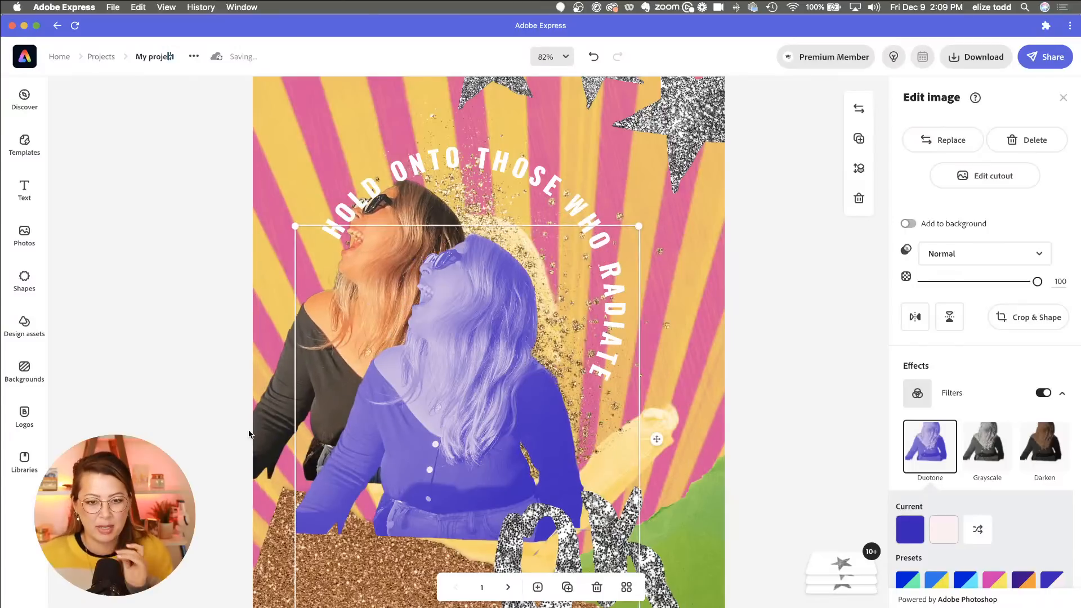
{"action": "left_click", "coordinate": [248, 433]}
{"action": "left_click", "coordinate": [433, 417]}
{"action": "left_click_drag", "start_coordinate": [450, 419], "coordinate": [466, 395]}
Step: Apply a Duotone filter to the original photo and set its shadows color to the E-Book palette's orange, #F3C05A
{"action": "left_click", "coordinate": [292, 414]}
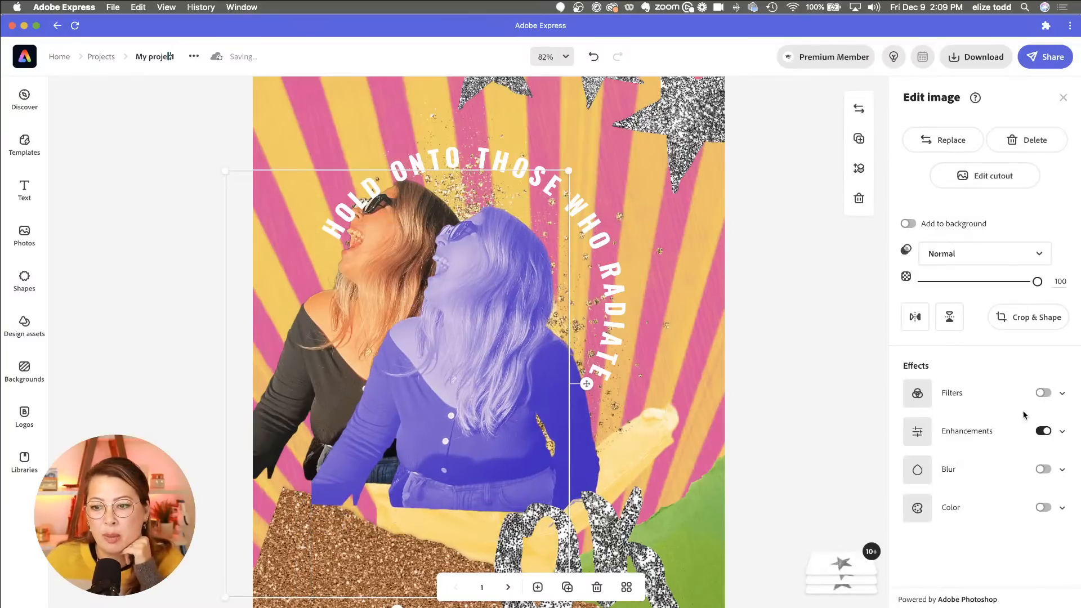
{"action": "left_click", "coordinate": [1061, 396]}
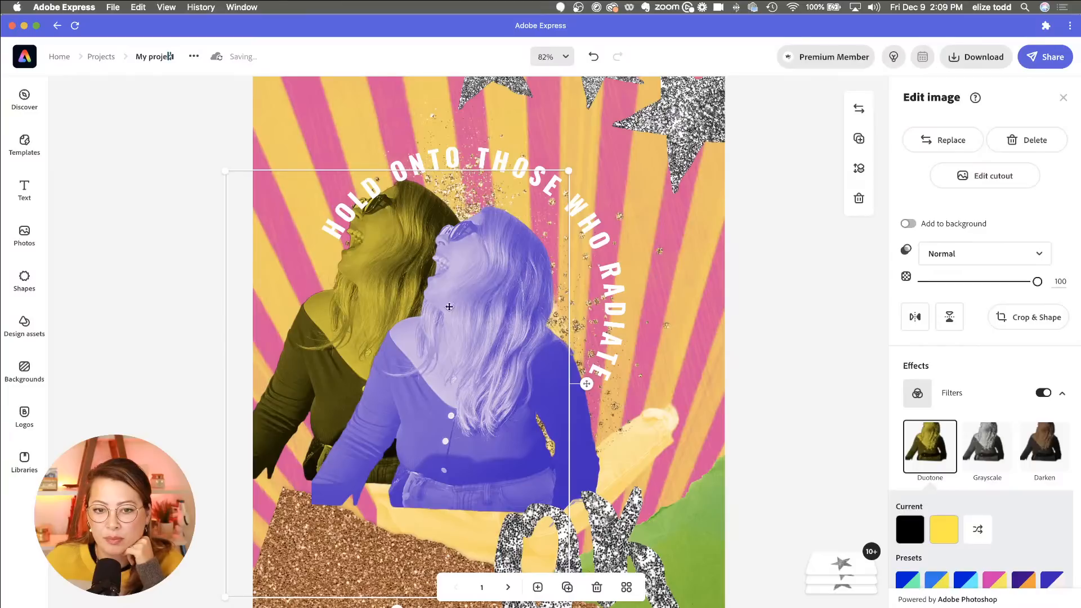
{"action": "left_click", "coordinate": [910, 529]}
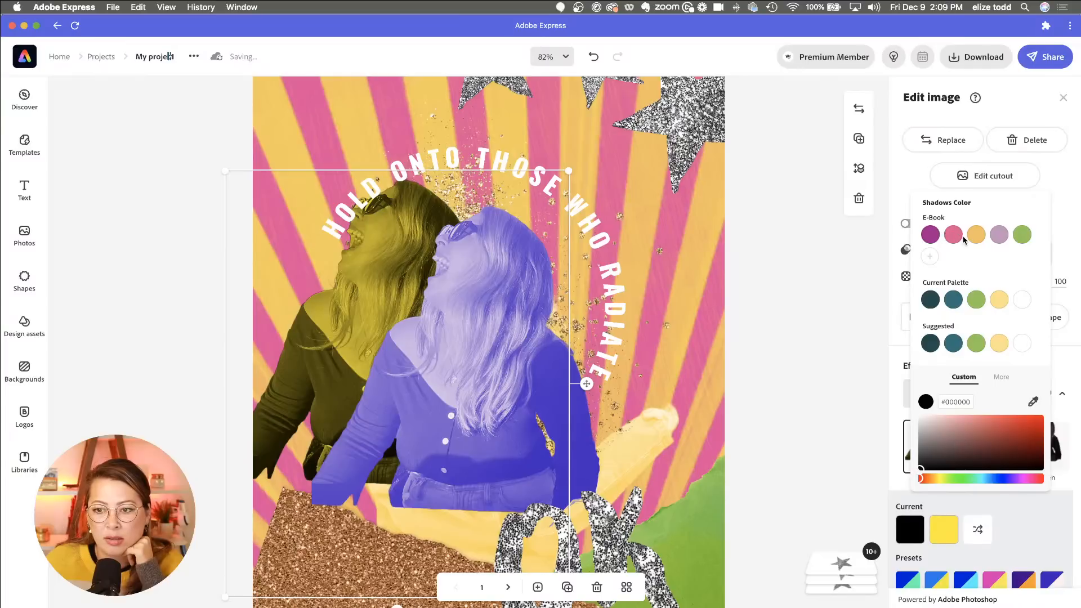
{"action": "left_click", "coordinate": [981, 241]}
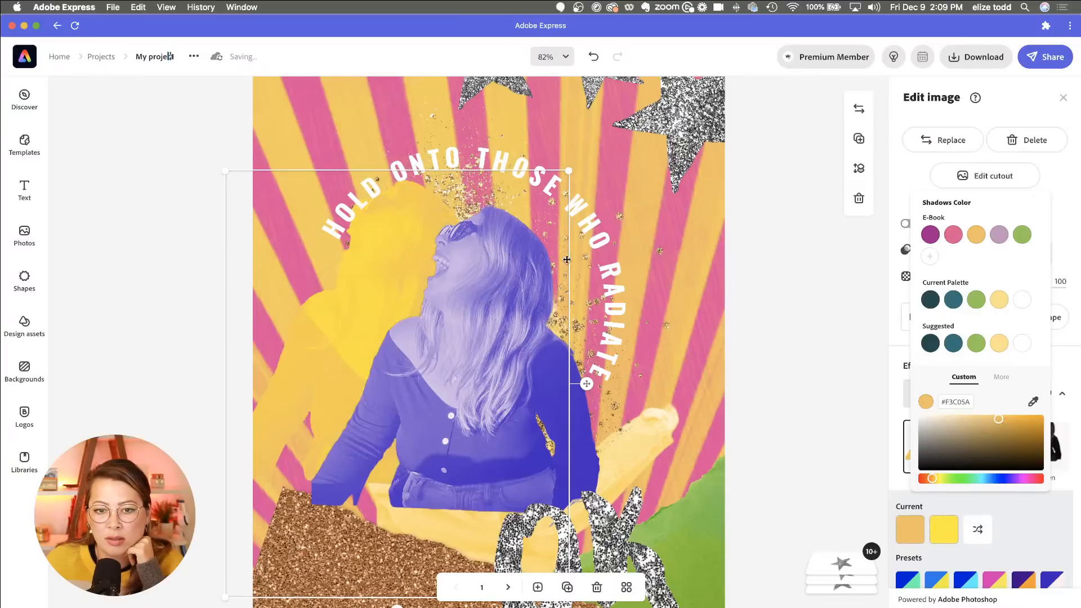
Step: Delete the template's old pale yellow silhouette and move the blue duotone copy down to the page's lower-left corner
{"action": "left_click_drag", "start_coordinate": [369, 281], "coordinate": [277, 281]}
{"action": "left_click", "coordinate": [657, 446]}
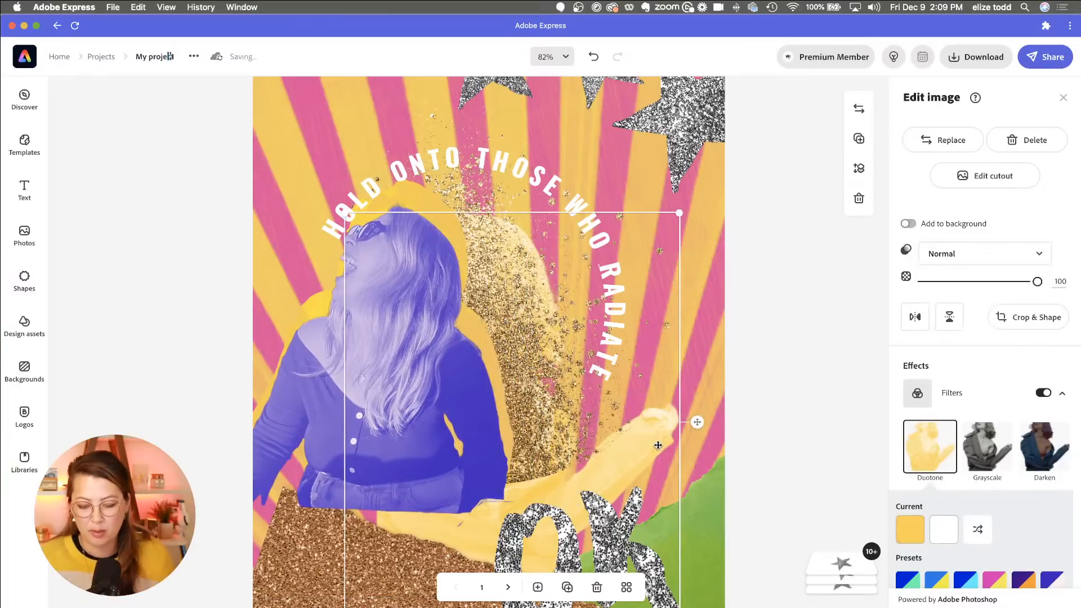
{"action": "key", "text": "Delete"}
{"action": "mouse_move", "coordinate": [418, 374]}
{"action": "left_mouse_down"}
{"action": "mouse_move", "coordinate": [385, 447]}
{"action": "mouse_move", "coordinate": [469, 349]}
{"action": "mouse_move", "coordinate": [506, 406]}
{"action": "mouse_move", "coordinate": [359, 404]}
{"action": "mouse_move", "coordinate": [339, 459]}
{"action": "left_mouse_up"}
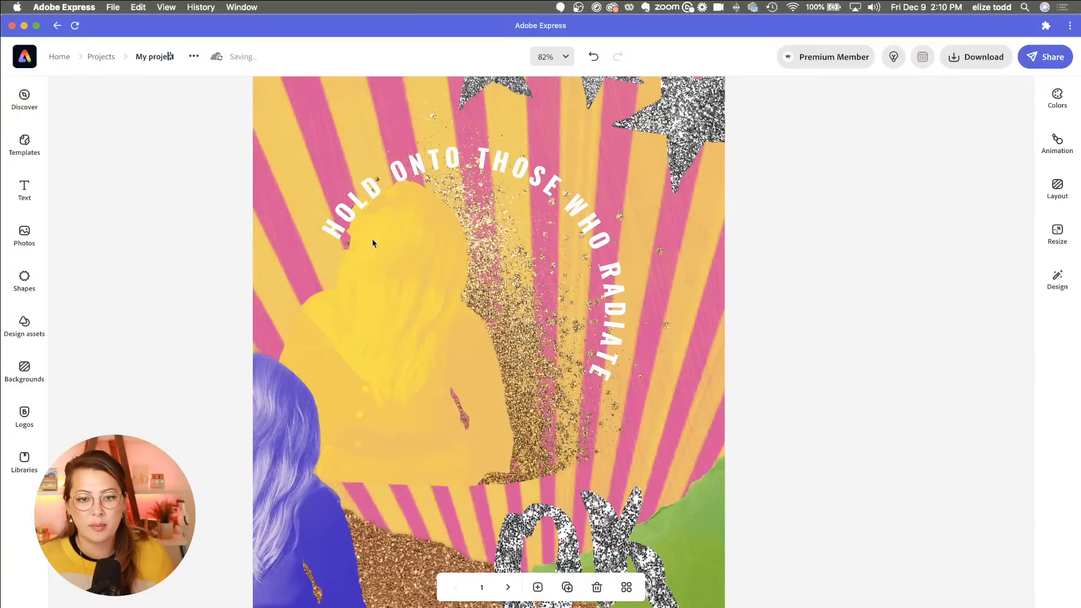
Step: Center and enlarge the new yellow silhouette beneath the curved headline, and place the blue duotone copy over it to leave a yellow outline
{"action": "left_click", "coordinate": [401, 238]}
{"action": "left_click", "coordinate": [386, 330]}
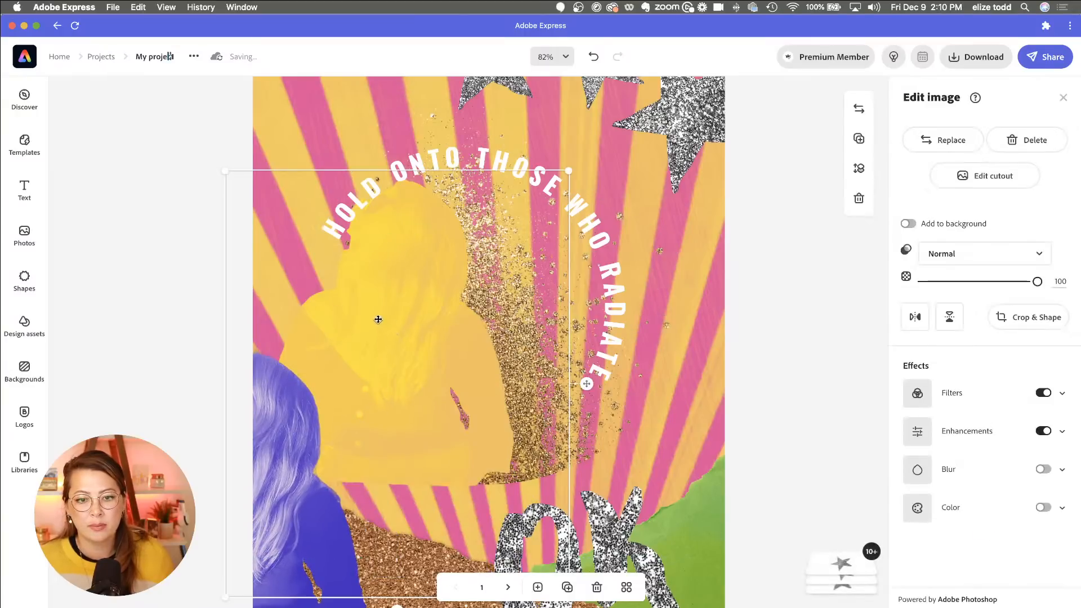
{"action": "mouse_move", "coordinate": [377, 318]}
{"action": "left_mouse_down"}
{"action": "mouse_move", "coordinate": [479, 363]}
{"action": "mouse_move", "coordinate": [457, 346]}
{"action": "left_mouse_up"}
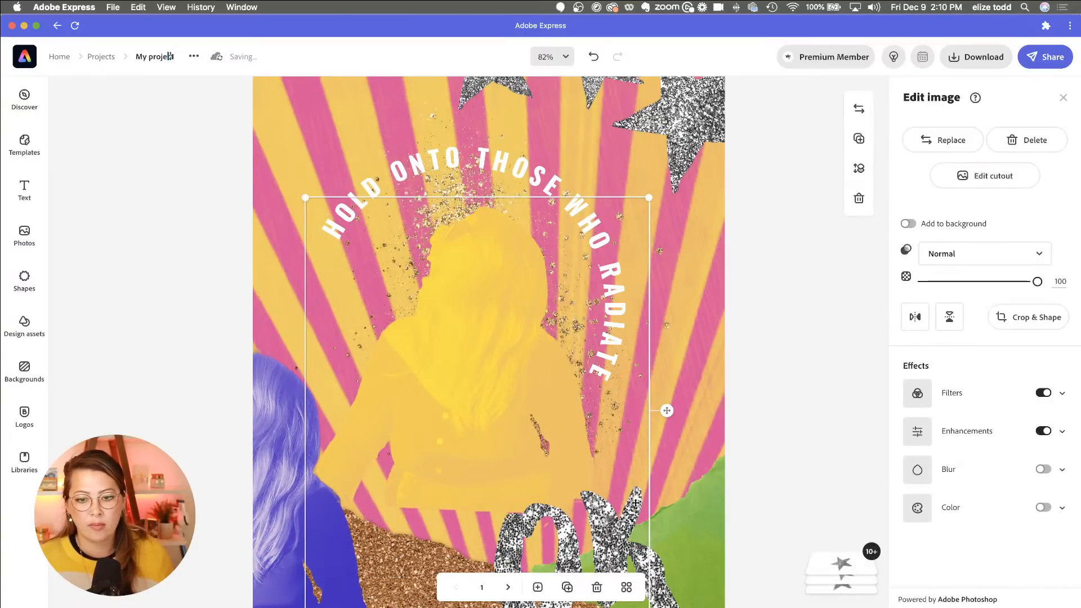
{"action": "scroll", "coordinate": [636, 502], "scroll_direction": "down", "scroll_amount": 5}
{"action": "left_click_drag", "start_coordinate": [656, 486], "coordinate": [704, 545]}
{"action": "left_click_drag", "start_coordinate": [515, 315], "coordinate": [483, 333]}
{"action": "scroll", "coordinate": [604, 315], "scroll_direction": "up", "scroll_amount": 3}
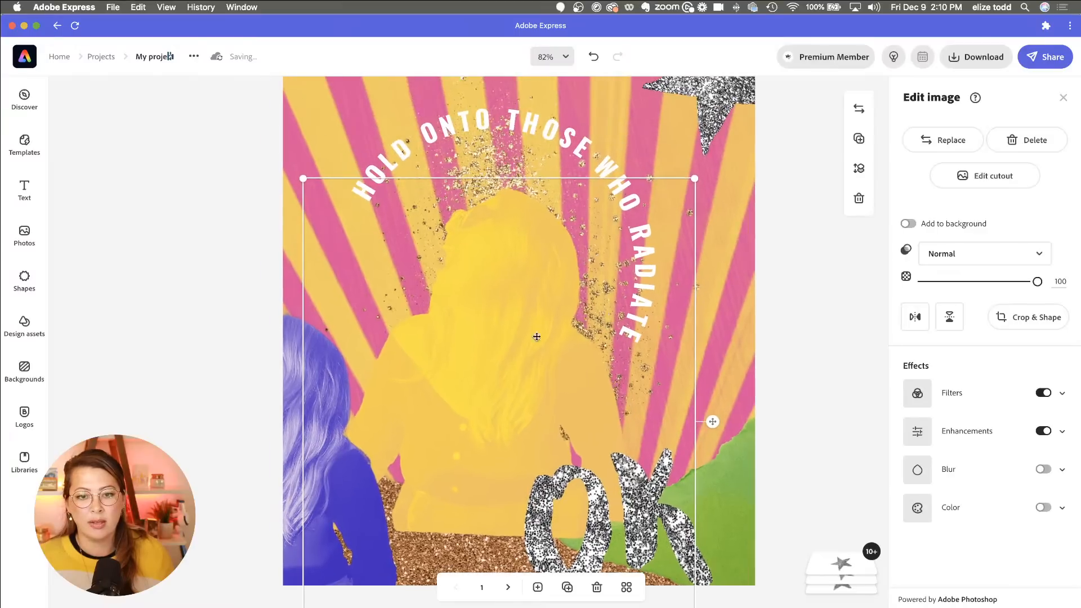
{"action": "left_click", "coordinate": [310, 396]}
{"action": "left_click_drag", "start_coordinate": [299, 393], "coordinate": [511, 282]}
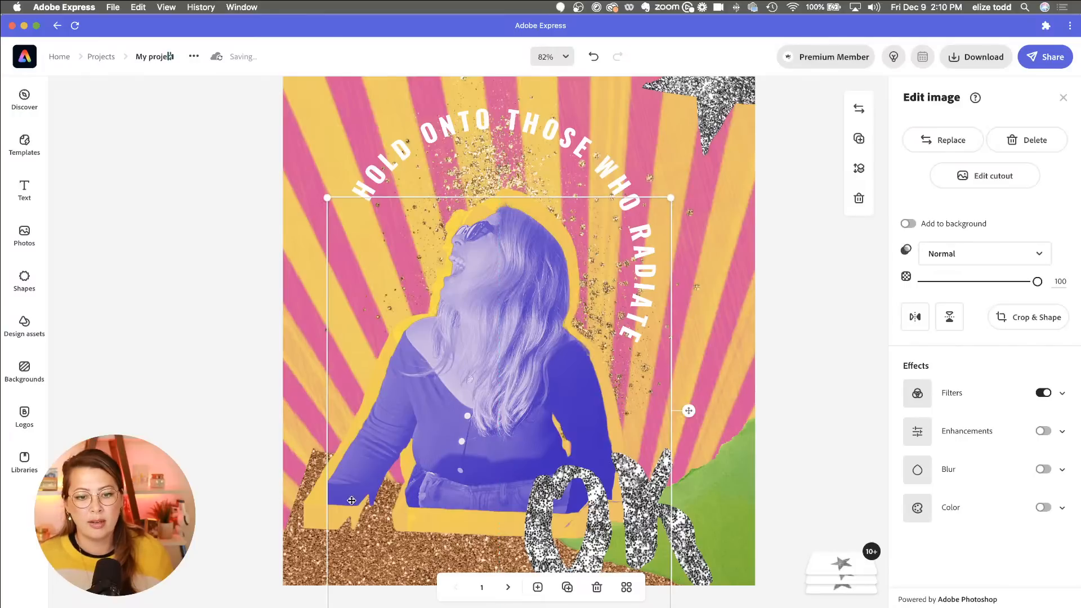
Step: Bring the brown glitter paper layer in front of both woman cutouts, and tilt and shift it to cover their lower edges
{"action": "left_click", "coordinate": [302, 553]}
{"action": "scroll", "coordinate": [352, 511], "scroll_direction": "down", "scroll_amount": 5}
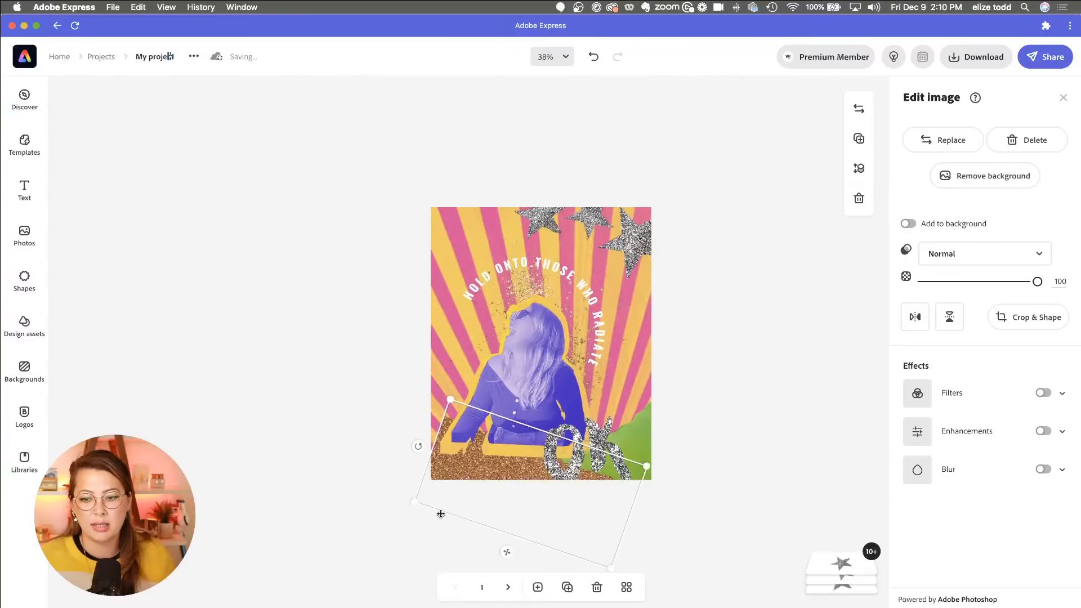
{"action": "left_click", "coordinate": [813, 550]}
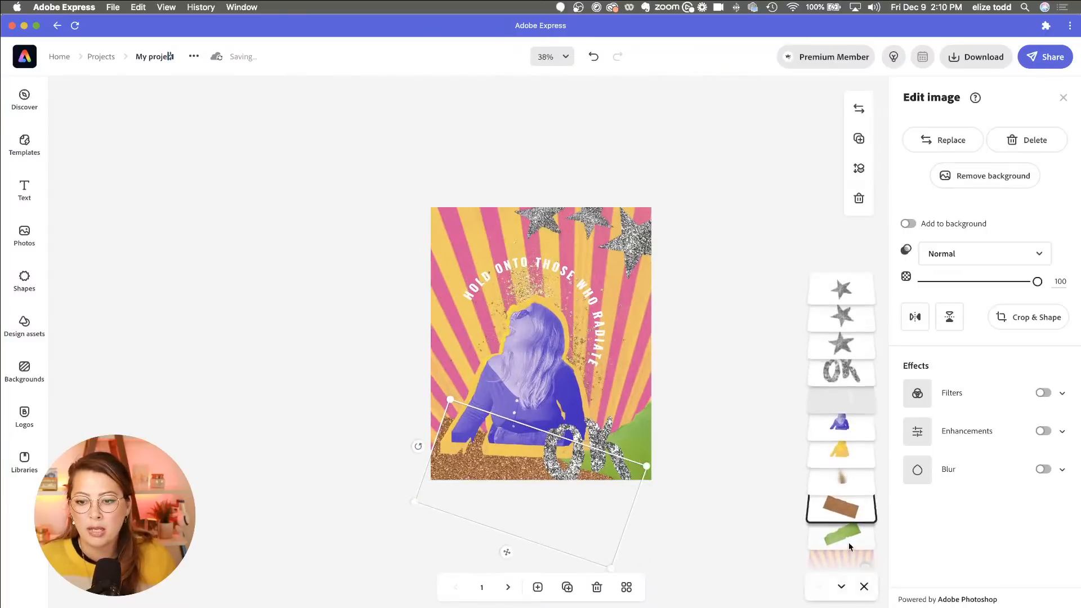
{"action": "left_click_drag", "start_coordinate": [848, 434], "coordinate": [847, 430]}
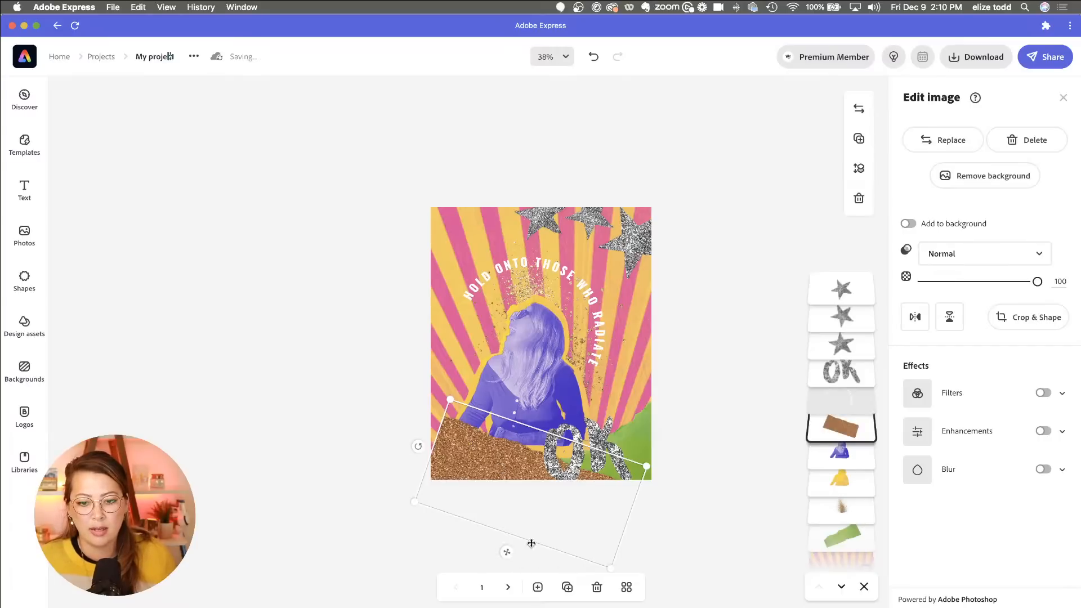
{"action": "left_click_drag", "start_coordinate": [417, 449], "coordinate": [414, 458]}
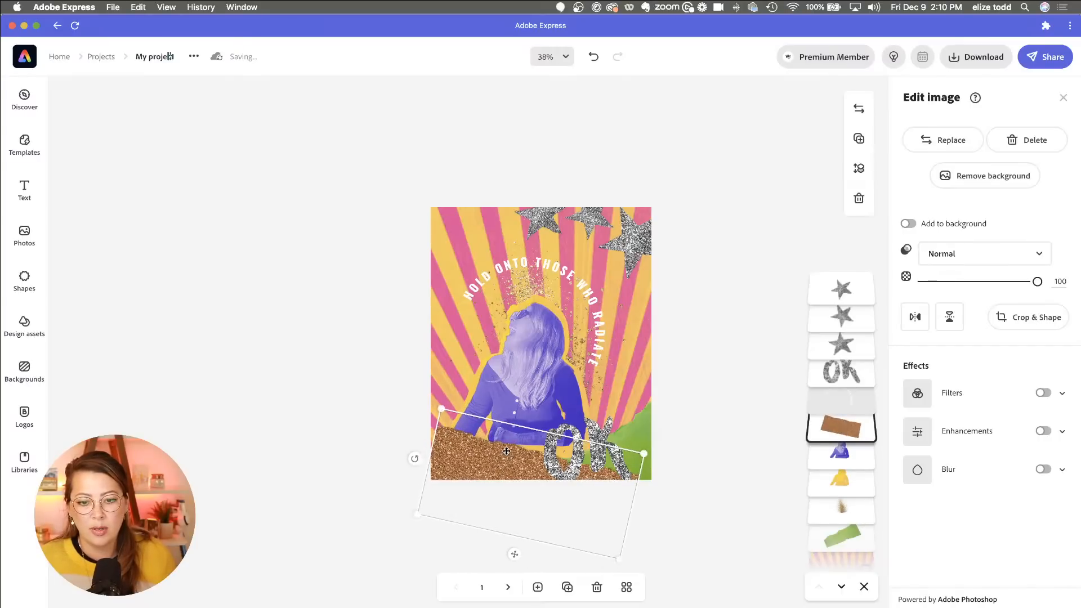
{"action": "left_click_drag", "start_coordinate": [507, 463], "coordinate": [506, 450]}
{"action": "left_click", "coordinate": [694, 382]}
{"action": "scroll", "coordinate": [645, 371], "scroll_direction": "up", "scroll_amount": 5}
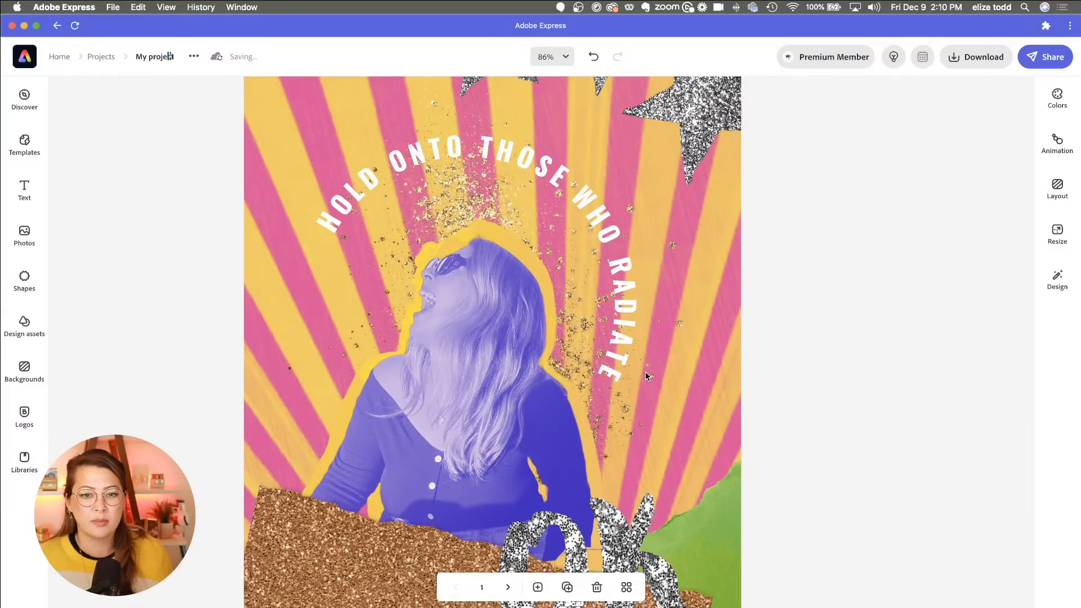
{"action": "left_click", "coordinate": [693, 352]}
{"action": "scroll", "coordinate": [693, 350], "scroll_direction": "down", "scroll_amount": 4}
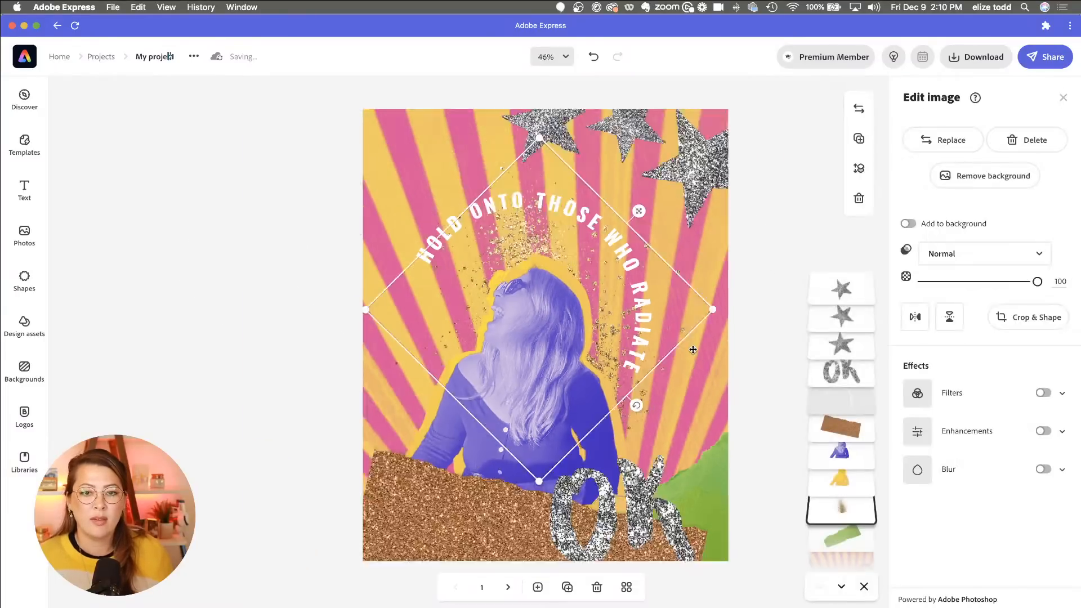
{"action": "scroll", "coordinate": [693, 350], "scroll_direction": "down", "scroll_amount": 3}
{"action": "left_click", "coordinate": [655, 299]}
{"action": "scroll", "coordinate": [655, 300], "scroll_direction": "up", "scroll_amount": 5}
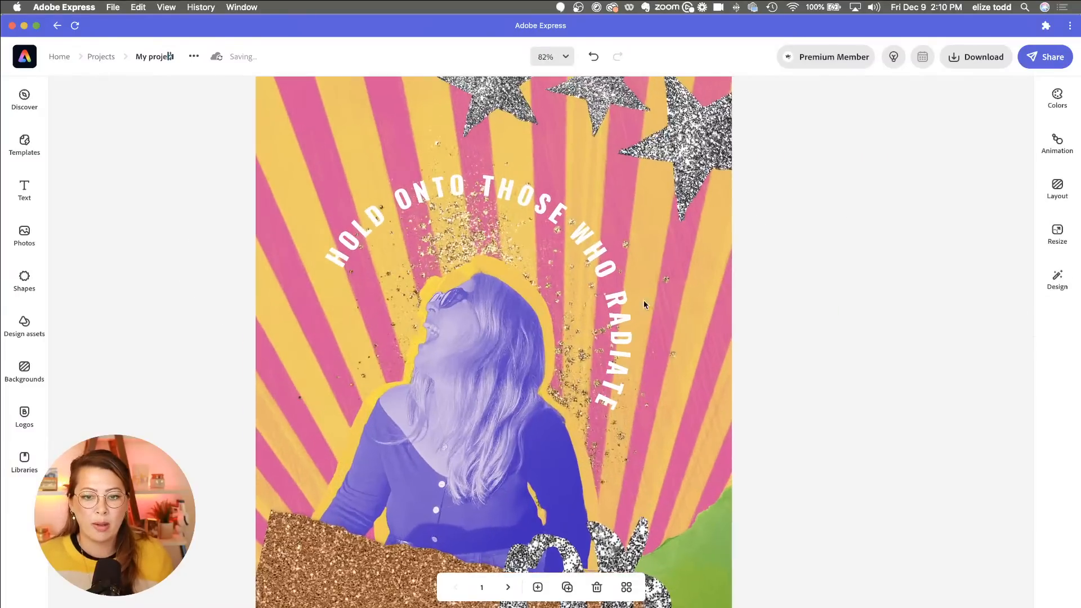
Step: Replace the curved headline's wording with the cover owner's first name followed by "2022 Year in Review"
{"action": "left_click", "coordinate": [524, 211]}
{"action": "left_click", "coordinate": [1024, 132]}
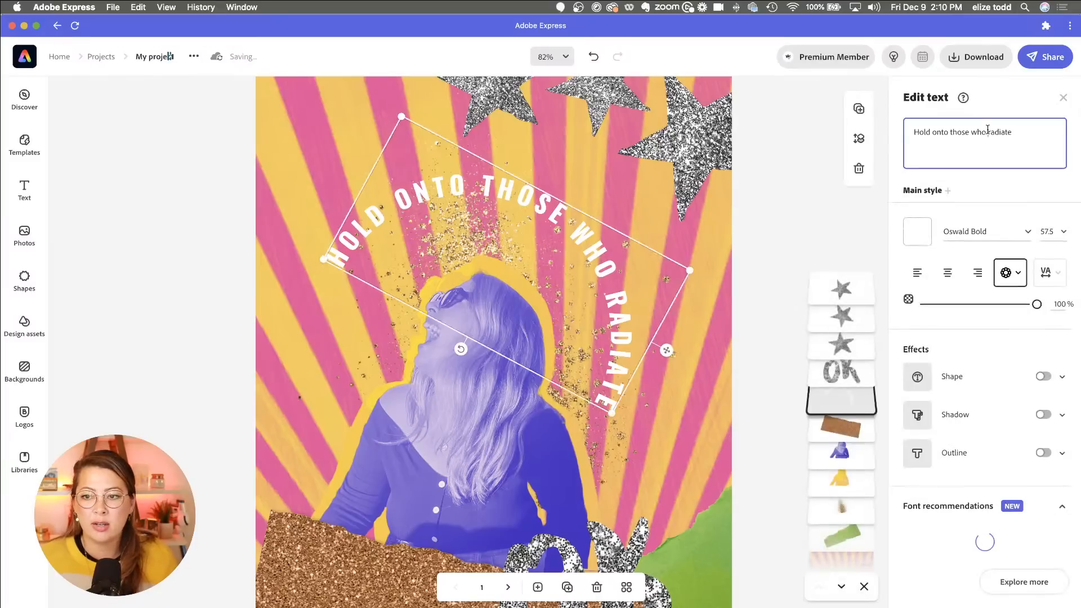
{"action": "left_click_drag", "start_coordinate": [1024, 132], "coordinate": [871, 137]}
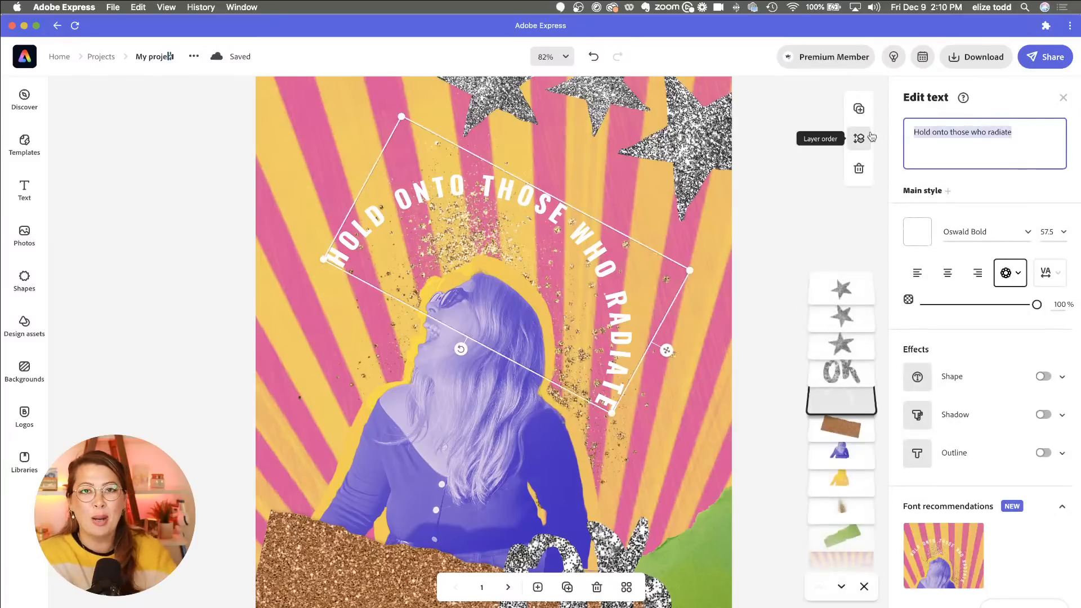
{"action": "type", "text": "Eliz"}
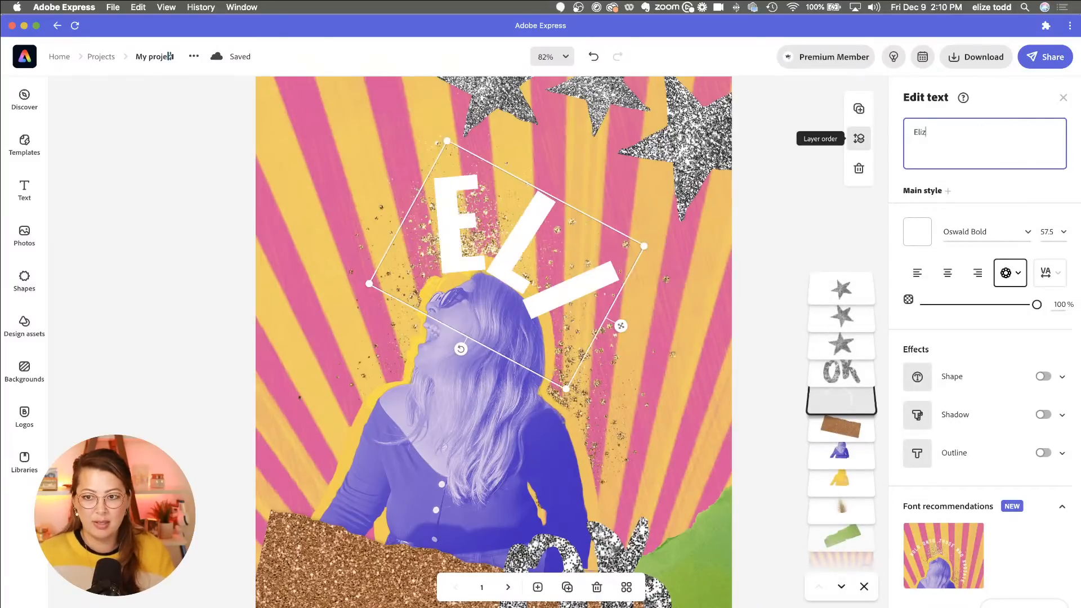
{"action": "type", "text": "e 2022"}
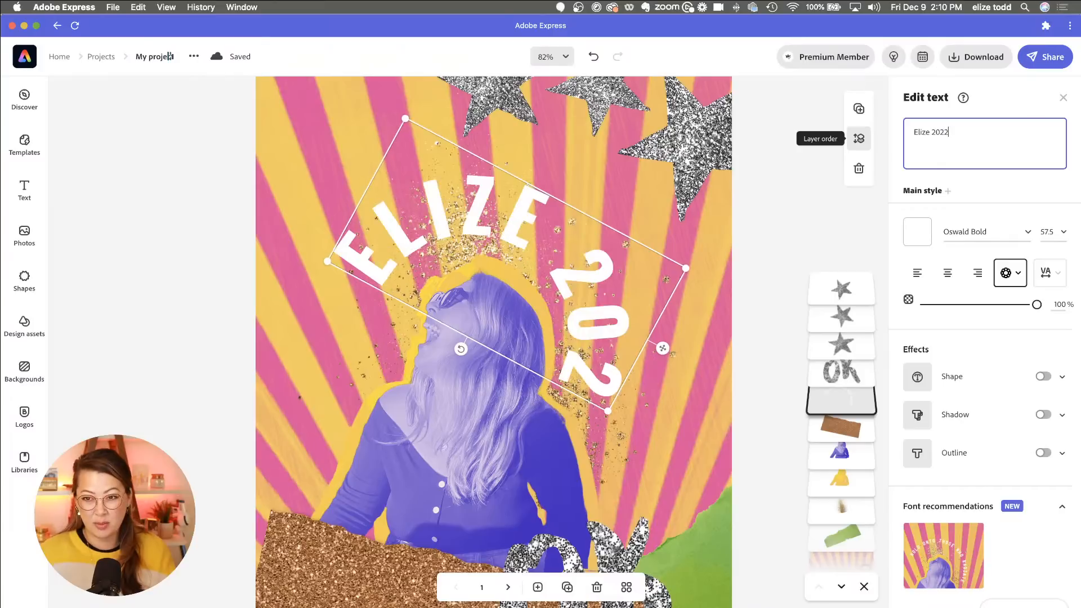
{"action": "type", "text": " Year in RE"}
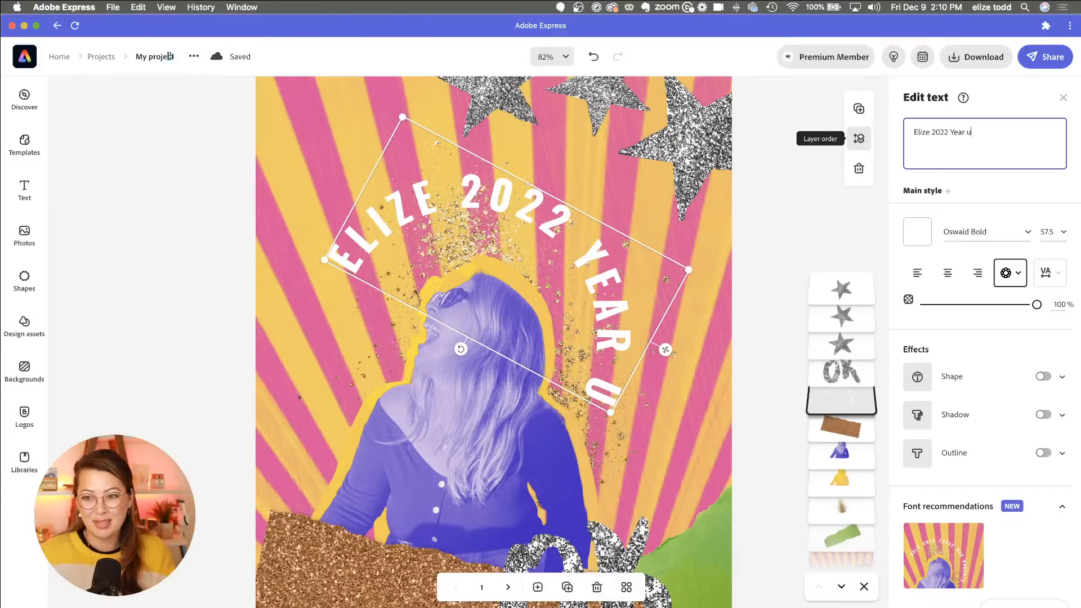
{"action": "type", "text": "vie"}
{"action": "key", "text": "BackSpace"}
{"action": "key", "text": "BackSpace"}
{"action": "key", "text": "BackSpace"}
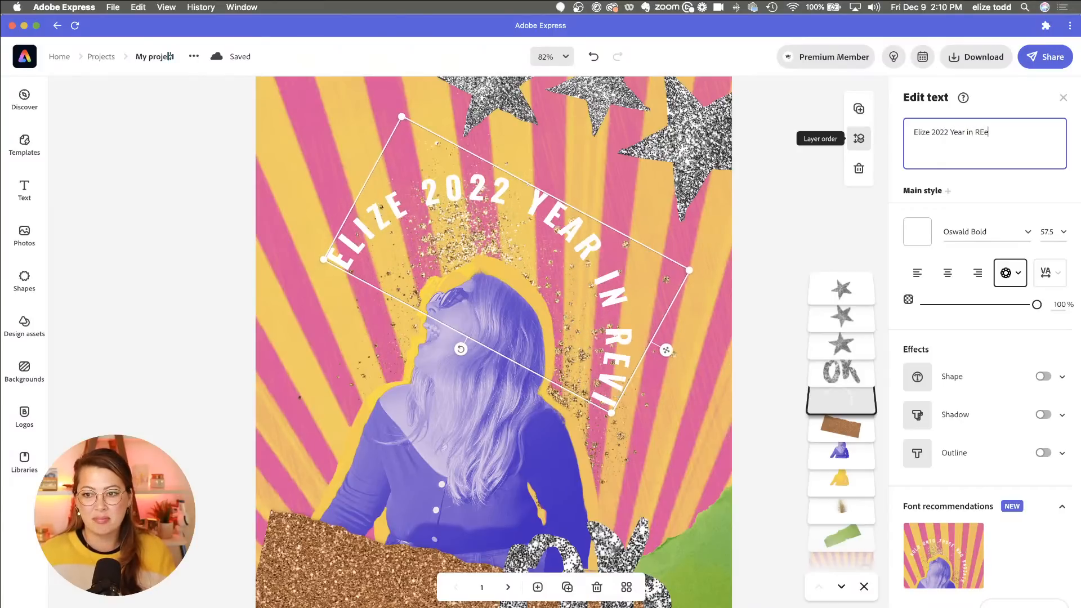
{"action": "type", "text": "evi"}
{"action": "key", "text": "BackSpace"}
{"action": "key", "text": "BackSpace"}
{"action": "key", "text": "BackSpace"}
{"action": "key", "text": "BackSpace"}
{"action": "type", "text": "eview"}
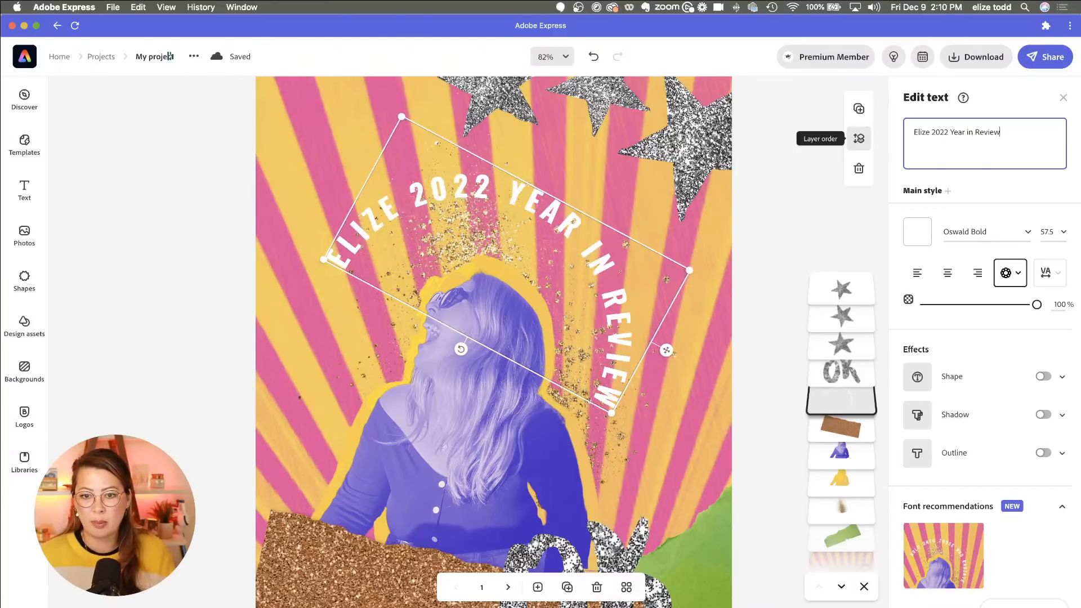
Step: Add an outline to the curved headline and color it with the E-Book palette's purple
{"action": "left_click", "coordinate": [1042, 454]}
{"action": "left_click", "coordinate": [917, 480]}
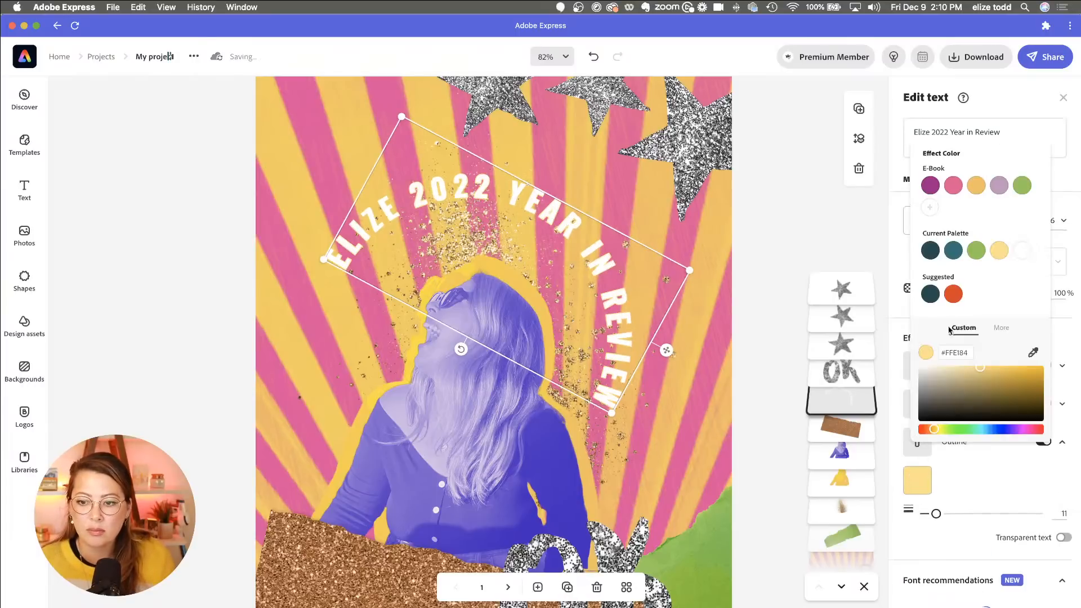
{"action": "left_click", "coordinate": [930, 185]}
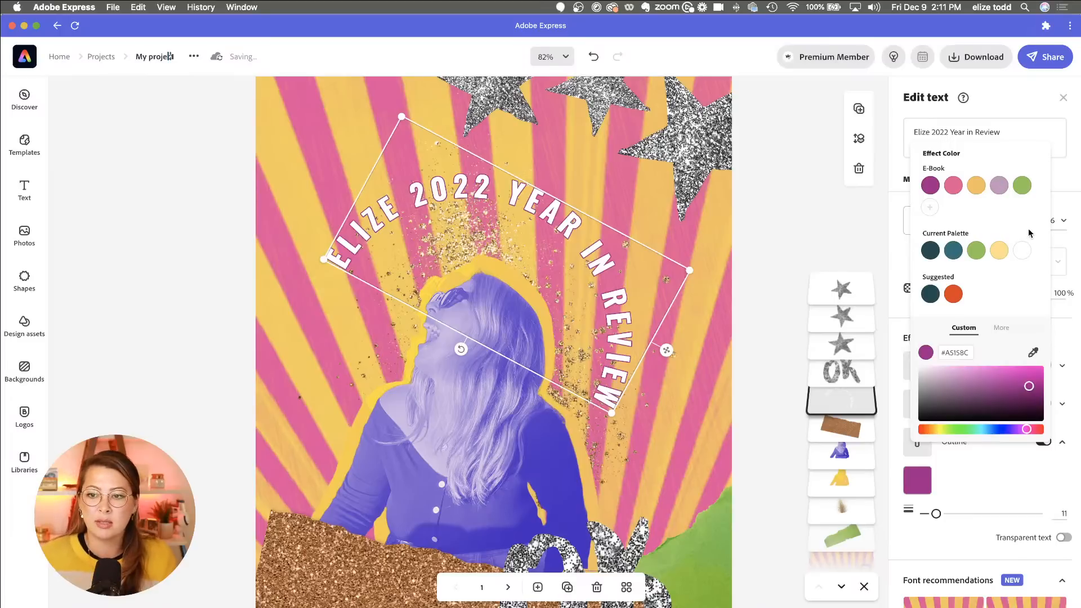
{"action": "left_click", "coordinate": [1072, 192]}
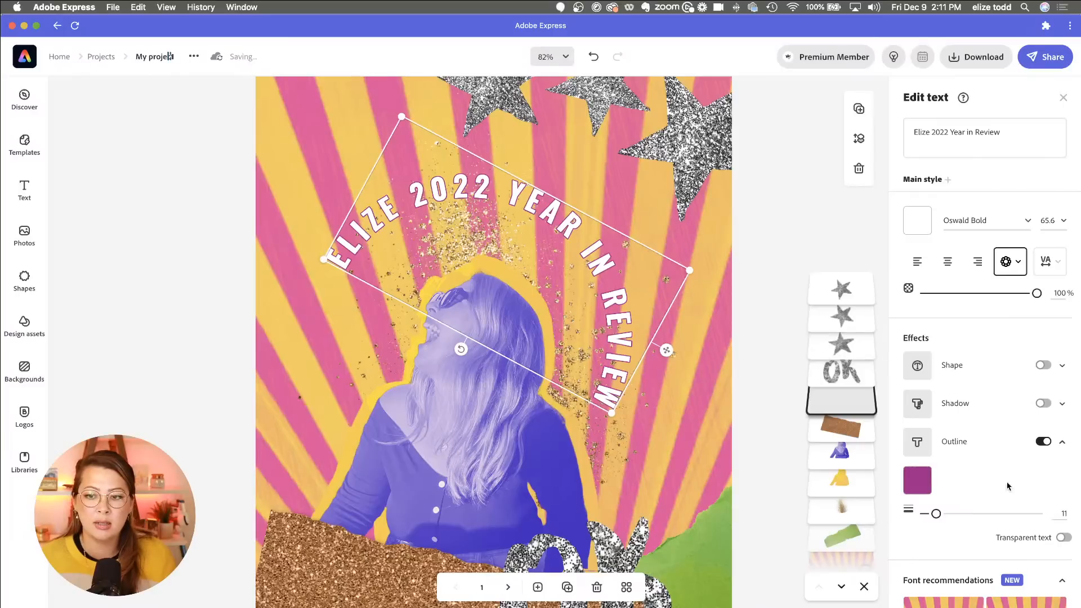
Step: Delete the silver glitter "OK" lettering from the lower-right part of the cover
{"action": "left_click", "coordinate": [464, 484]}
{"action": "scroll", "coordinate": [464, 484], "scroll_direction": "down", "scroll_amount": 5}
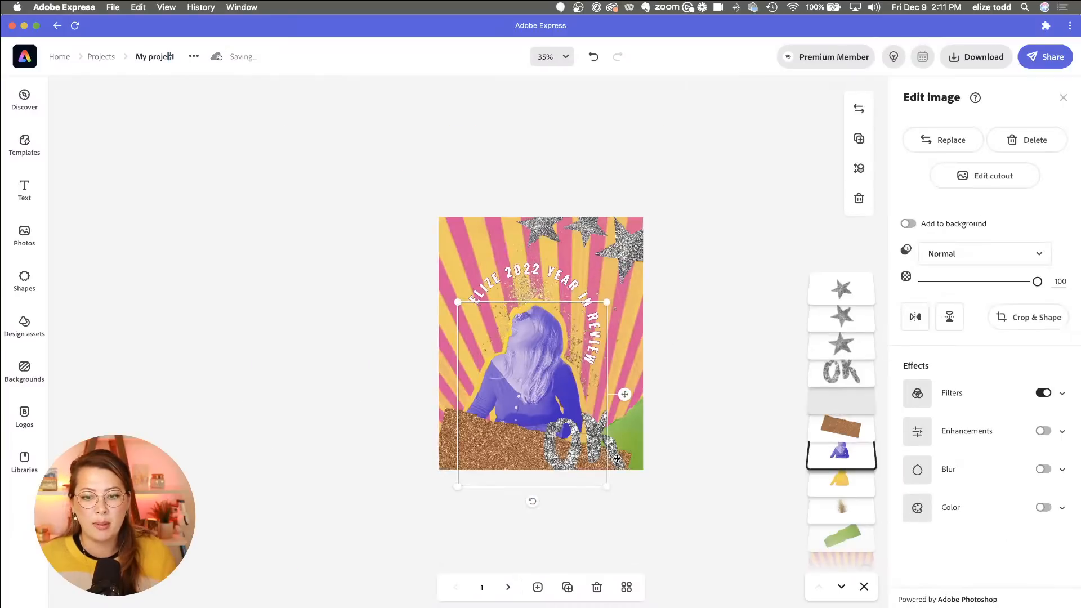
{"action": "left_click", "coordinate": [617, 458]}
{"action": "key", "text": "Delete"}
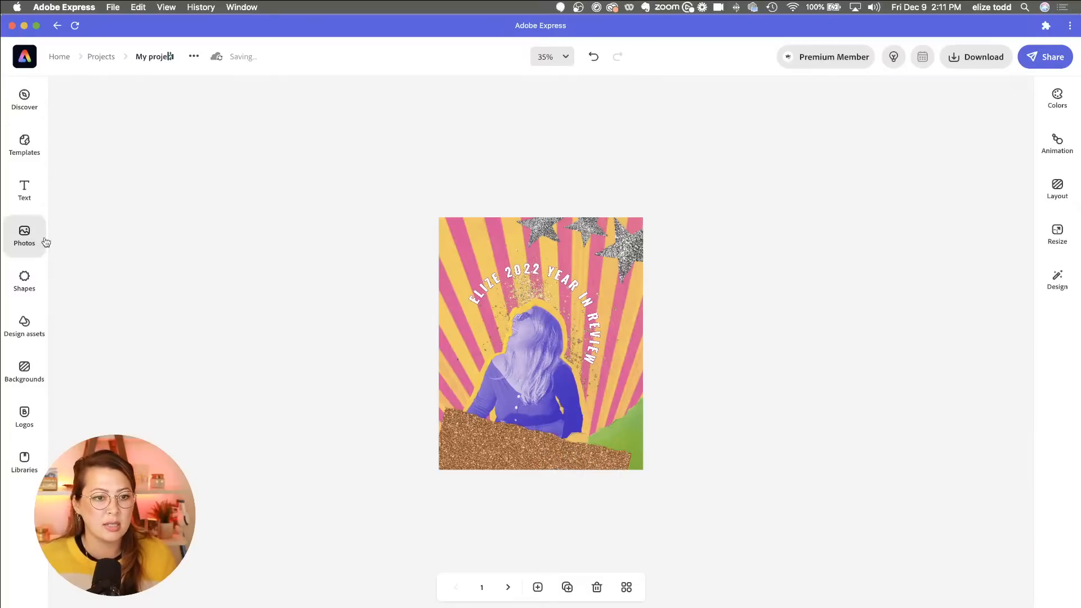
Step: Search the design assets for "flower"
{"action": "left_click", "coordinate": [29, 328]}
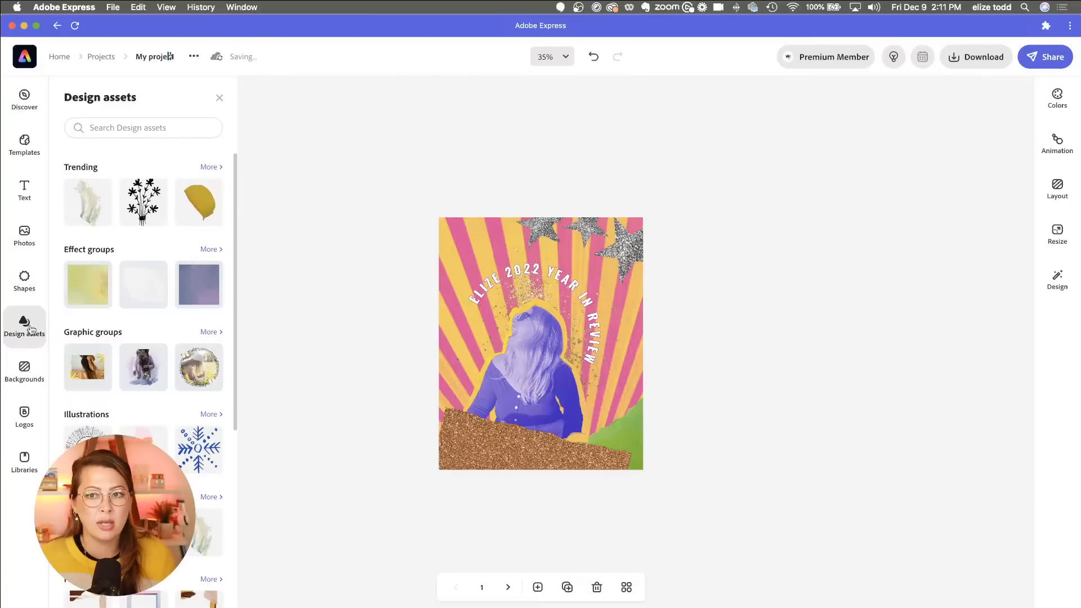
{"action": "left_click", "coordinate": [111, 129]}
{"action": "type", "text": "flower"}
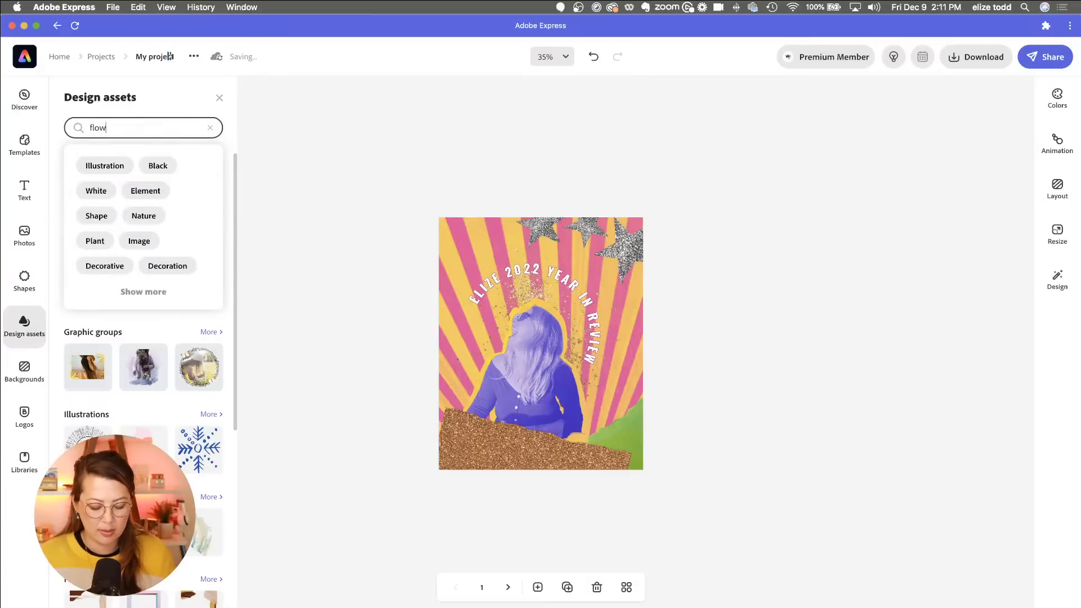
{"action": "key", "text": "Return"}
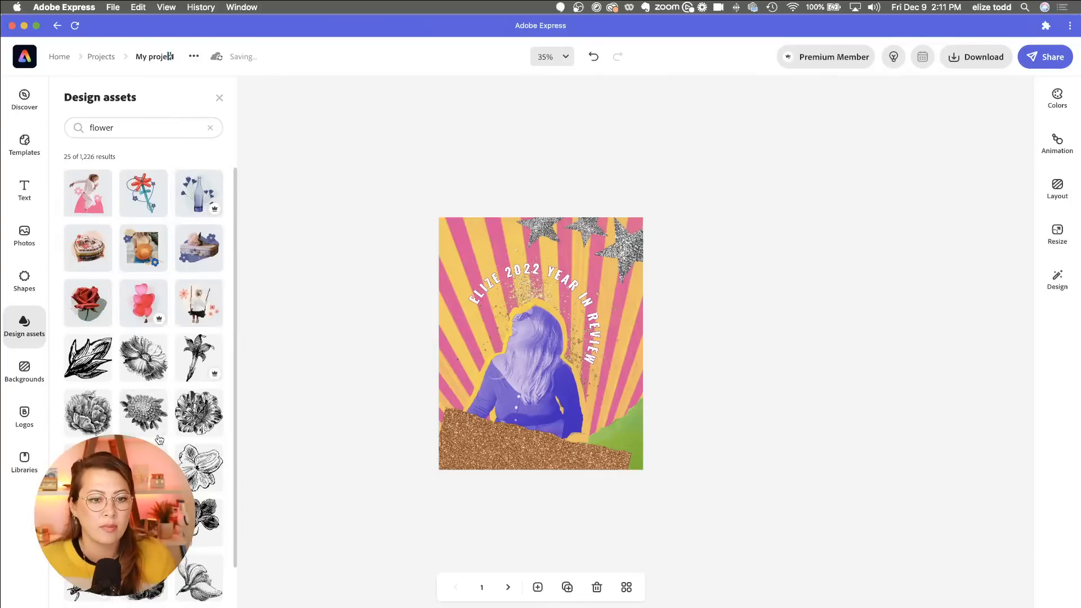
Step: Add the yellow daisy-like flower from the search results and place it over the lower-right area where the brown and green papers meet
{"action": "scroll", "coordinate": [159, 440], "scroll_direction": "down", "scroll_amount": 15}
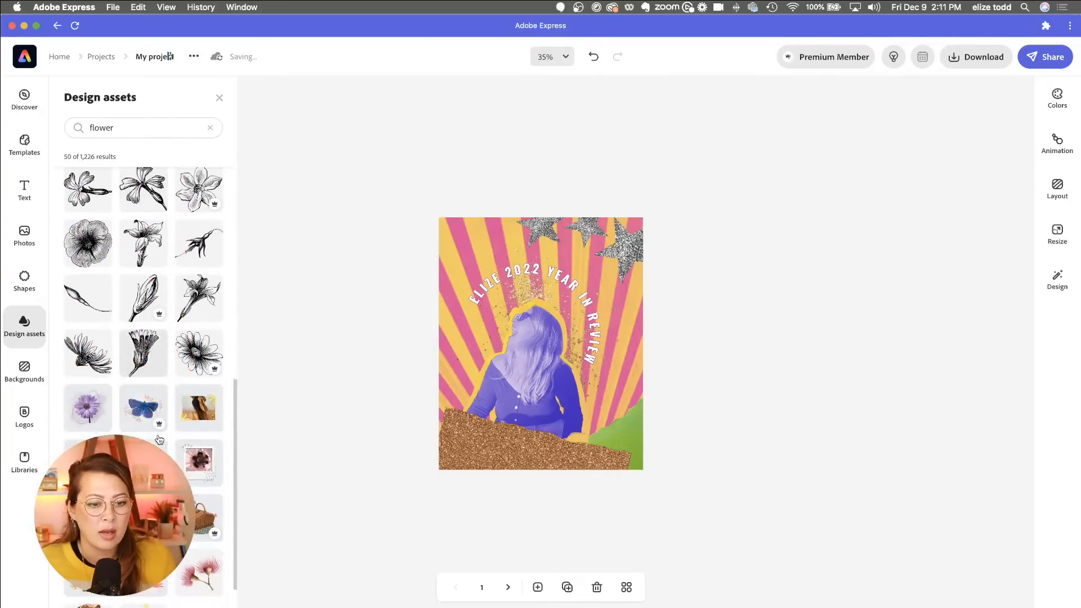
{"action": "scroll", "coordinate": [160, 440], "scroll_direction": "down", "scroll_amount": 10}
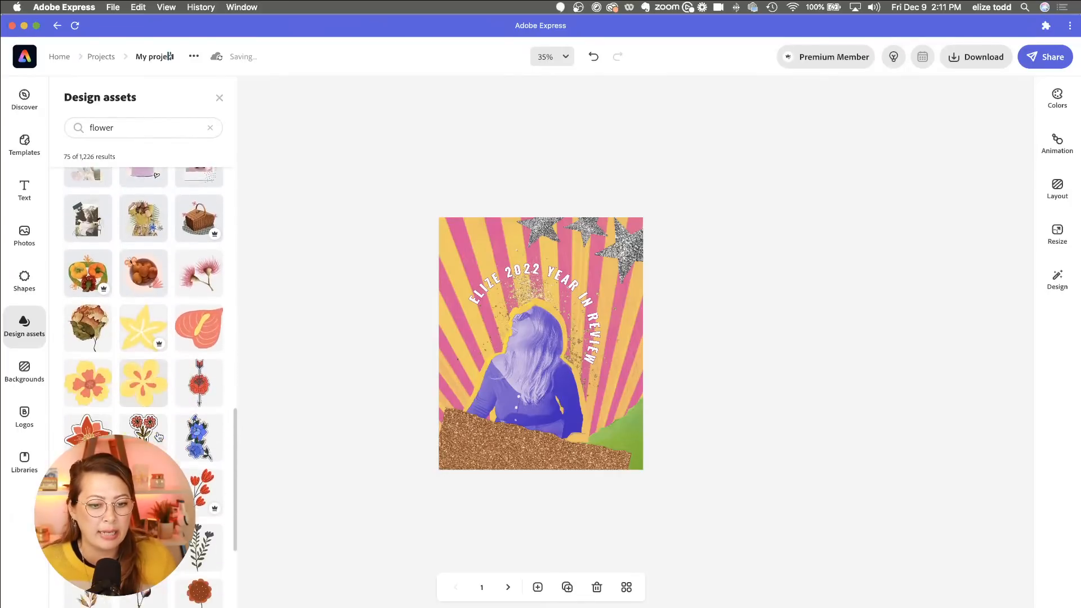
{"action": "scroll", "coordinate": [160, 437], "scroll_direction": "down", "scroll_amount": 10}
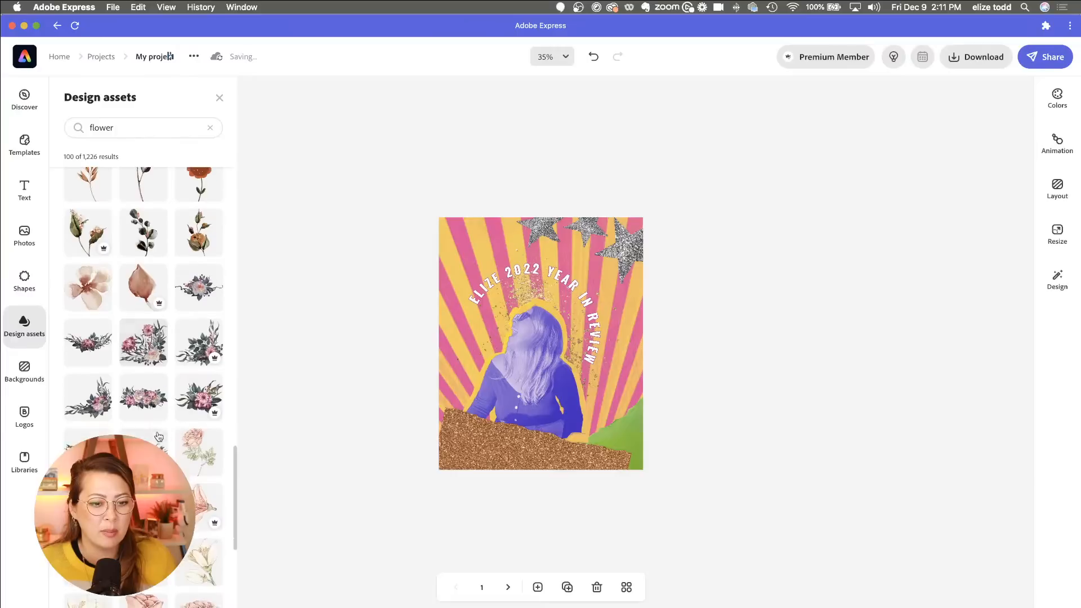
{"action": "scroll", "coordinate": [160, 438], "scroll_direction": "down", "scroll_amount": 10}
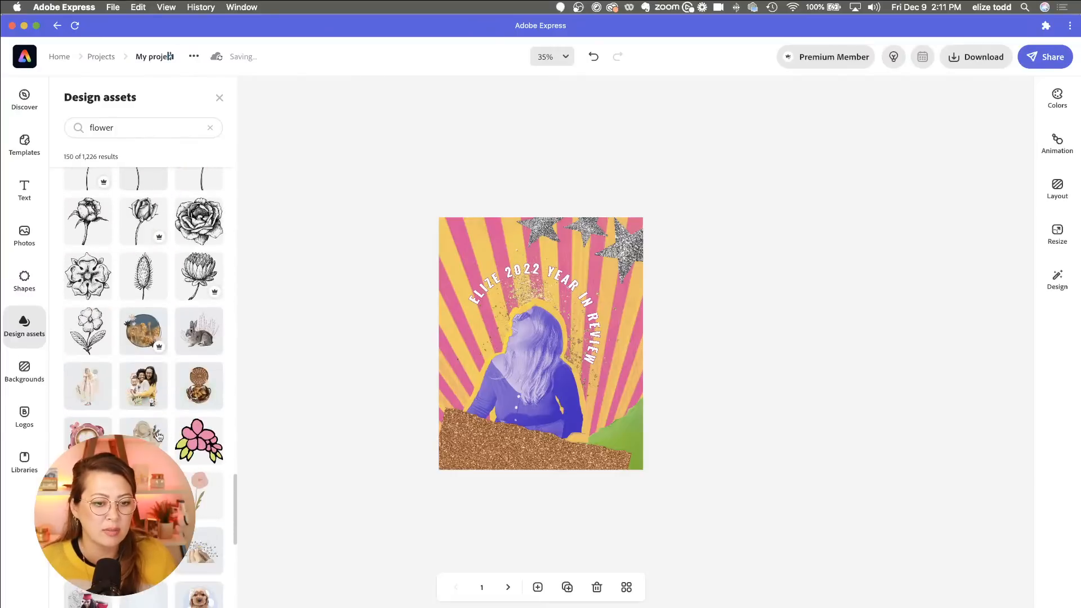
{"action": "scroll", "coordinate": [160, 438], "scroll_direction": "down", "scroll_amount": 10}
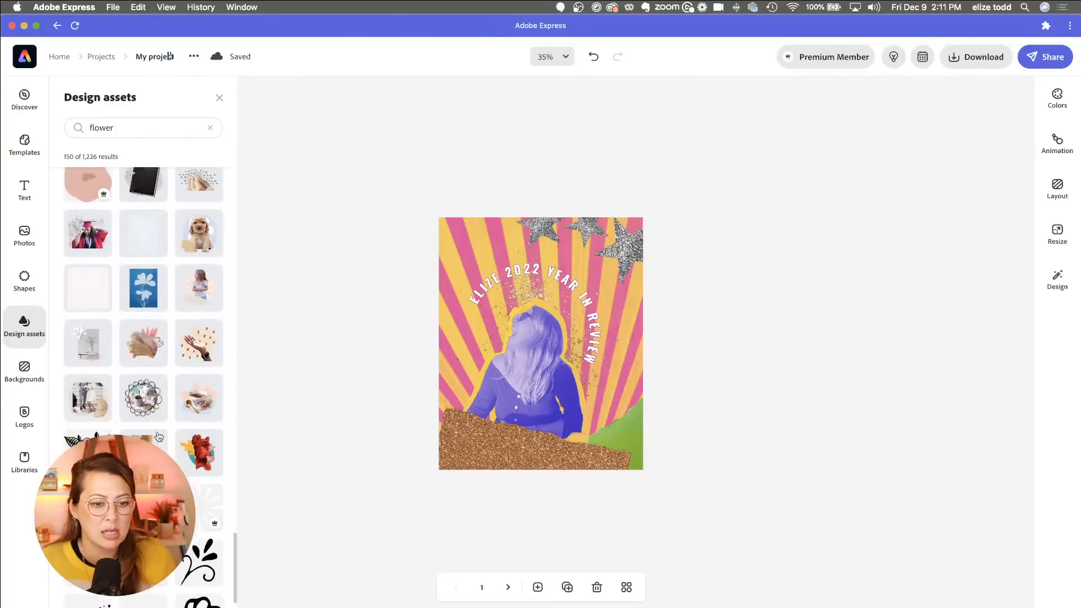
{"action": "scroll", "coordinate": [159, 437], "scroll_direction": "down", "scroll_amount": 10}
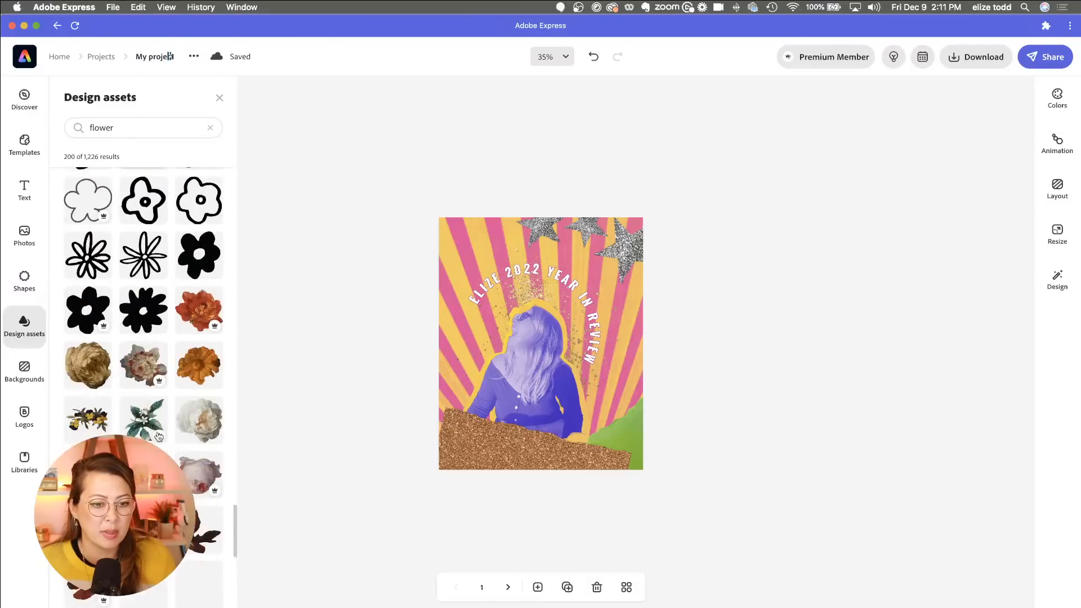
{"action": "scroll", "coordinate": [160, 437], "scroll_direction": "down", "scroll_amount": 10}
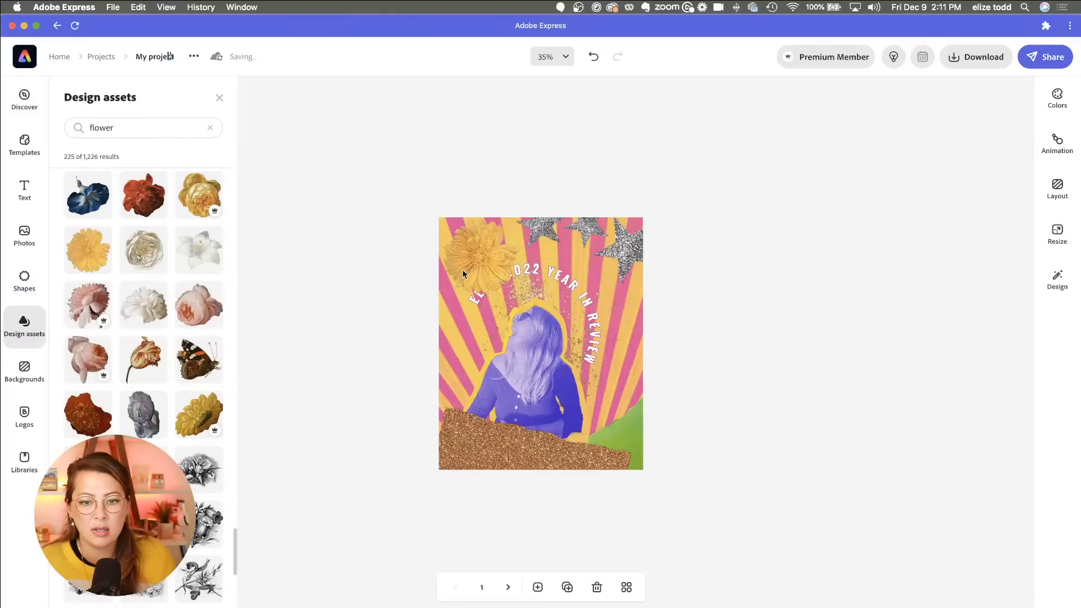
{"action": "left_click_drag", "start_coordinate": [556, 389], "coordinate": [573, 423]}
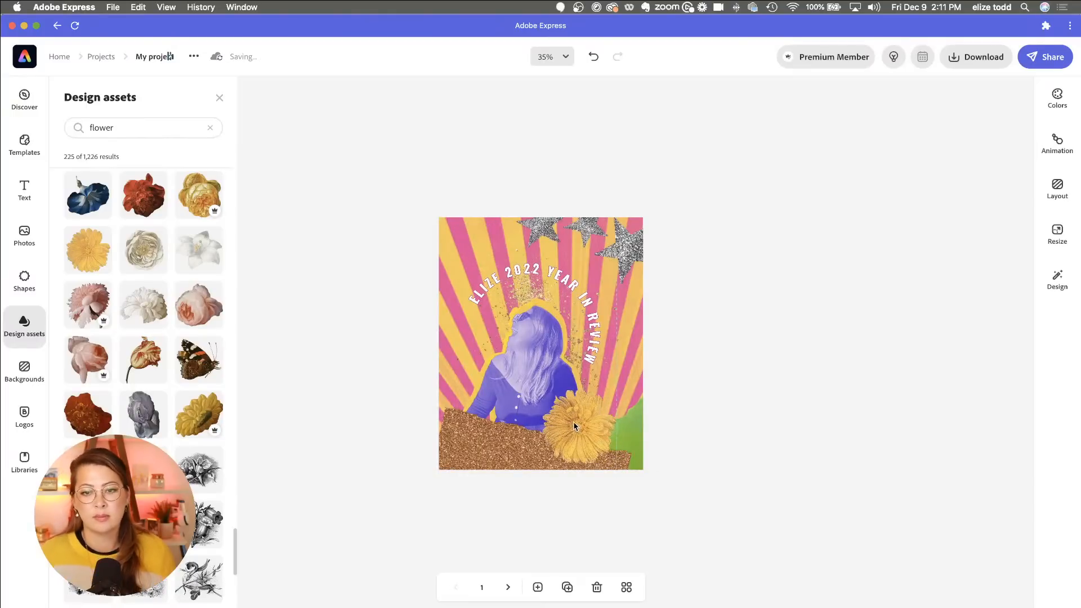
{"action": "left_click", "coordinate": [316, 400]}
{"action": "scroll", "coordinate": [657, 406], "scroll_direction": "up", "scroll_amount": 5}
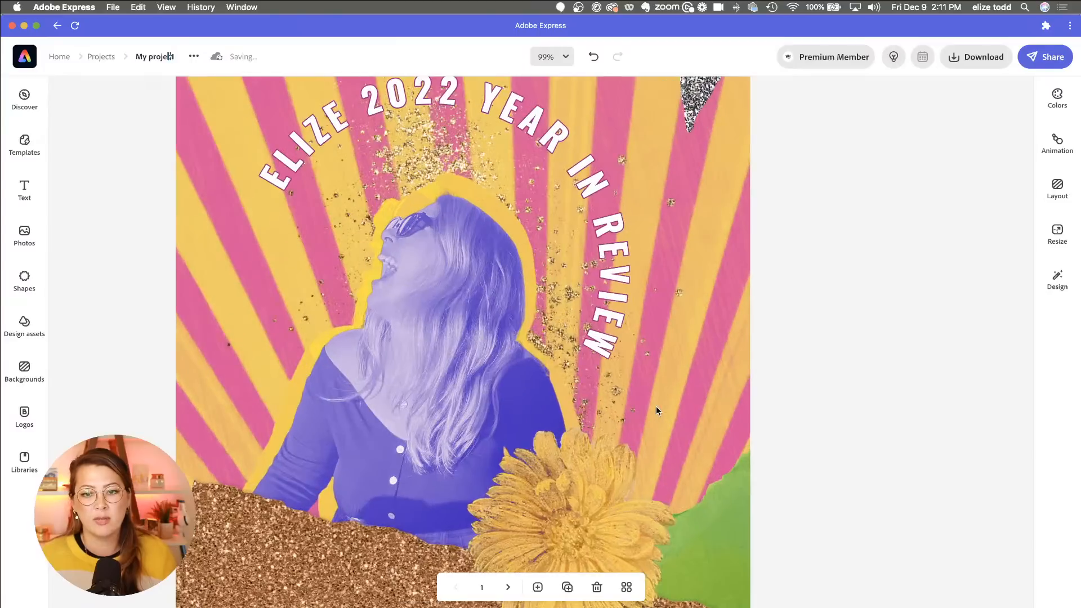
{"action": "left_click", "coordinate": [656, 407]}
{"action": "scroll", "coordinate": [667, 406], "scroll_direction": "down", "scroll_amount": 3}
{"action": "left_click", "coordinate": [748, 358]}
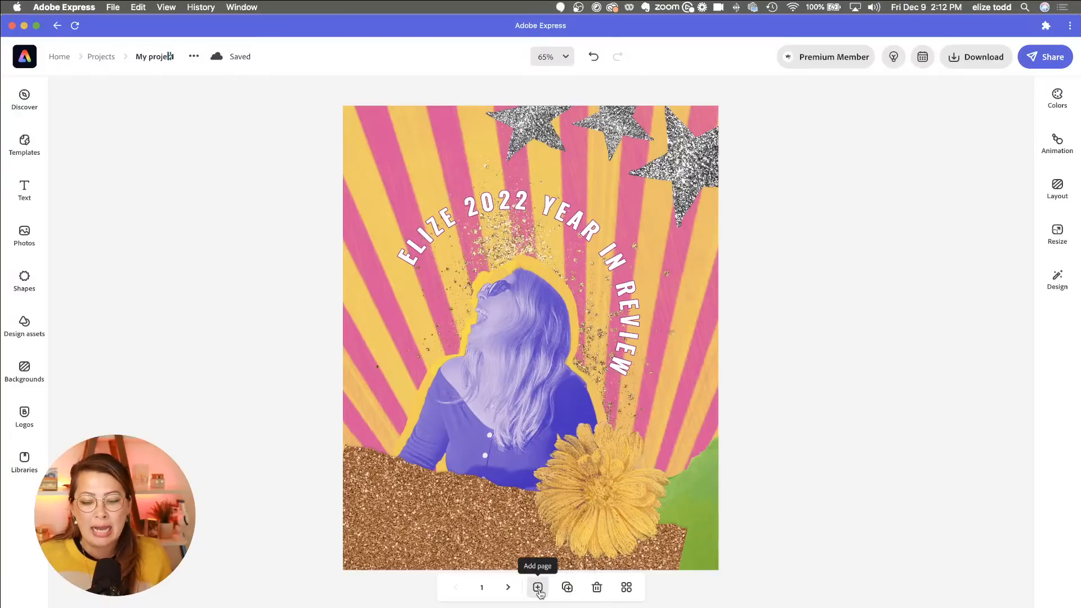
{"action": "left_click", "coordinate": [27, 147]}
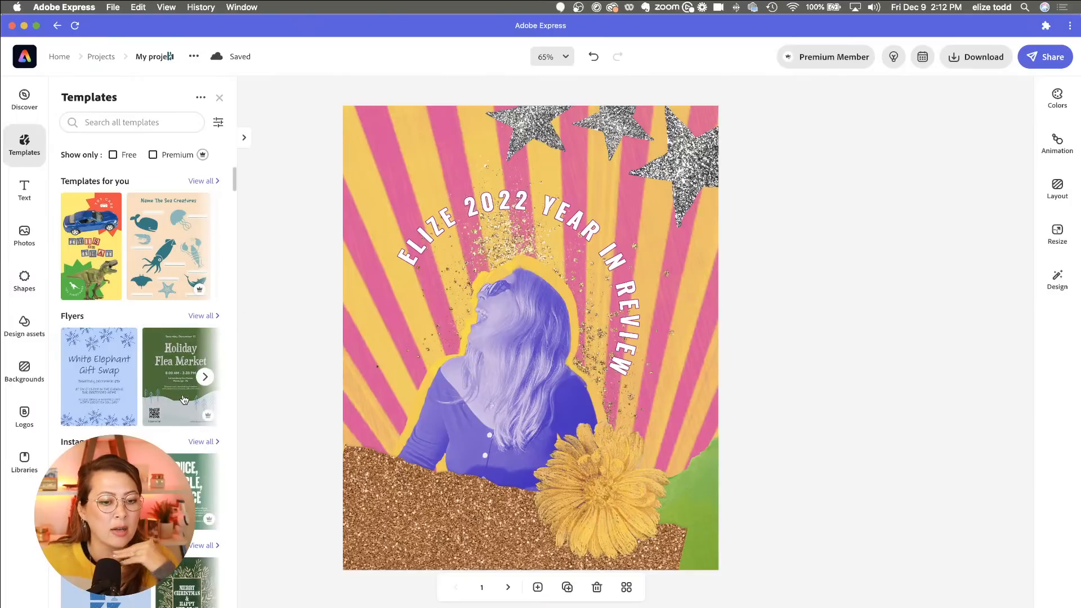
{"action": "scroll", "coordinate": [184, 400], "scroll_direction": "down", "scroll_amount": 5}
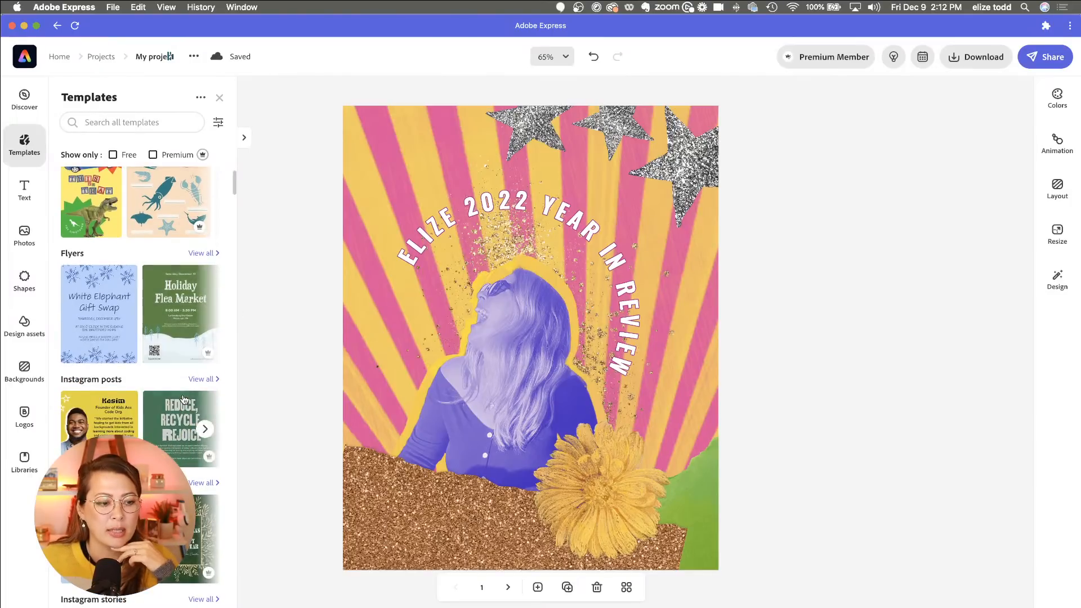
{"action": "scroll", "coordinate": [184, 399], "scroll_direction": "up", "scroll_amount": 2}
{"action": "scroll", "coordinate": [184, 399], "scroll_direction": "down", "scroll_amount": 1}
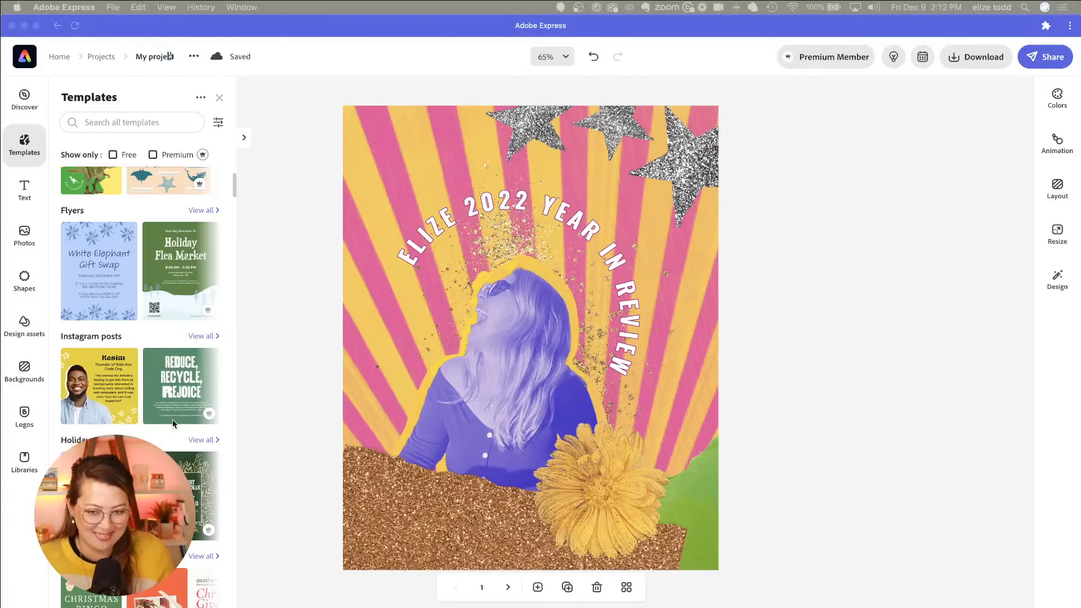
Step: Replace the curved headline's wording with the owner's first name followed by "was Bizzeh : Epic review for 2022"
{"action": "left_click", "coordinate": [509, 204]}
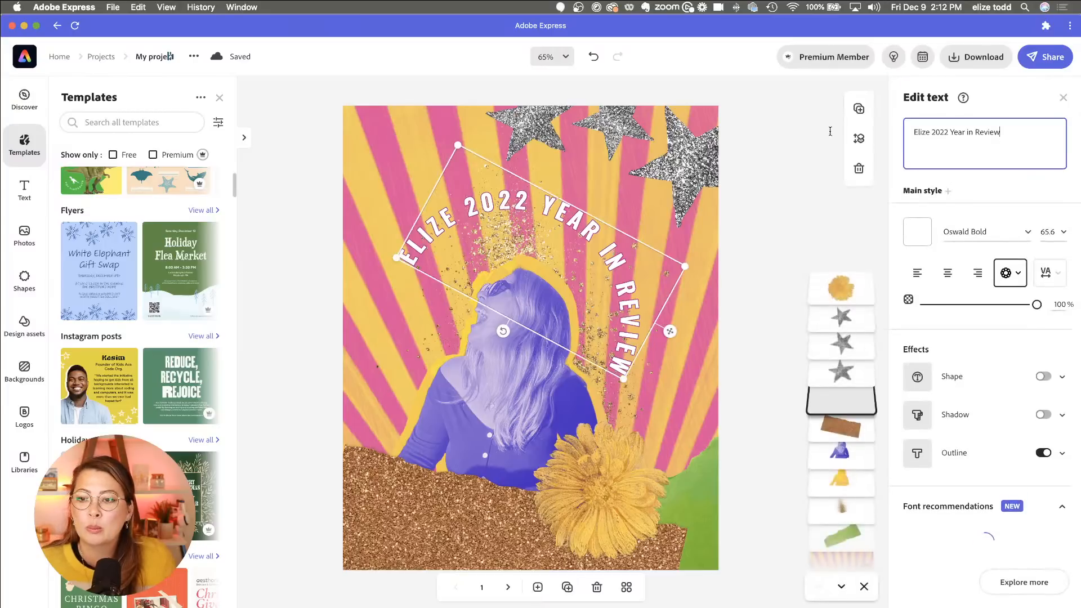
{"action": "triple_click", "coordinate": [952, 136]}
{"action": "type", "text": "Elizé was Bizzeh : Epic review for 2022"}
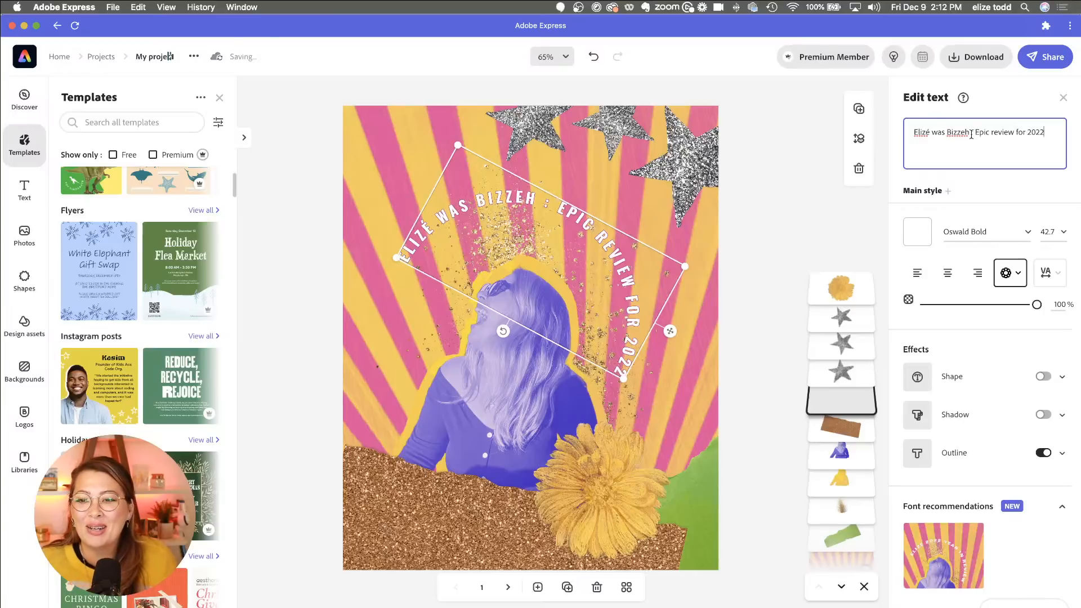
Step: Shorten the headline by removing ": Epic review for", so that it reads the first name plus "was Bizzeh 2022", and deselect it
{"action": "left_click_drag", "start_coordinate": [971, 132], "coordinate": [1019, 132]}
{"action": "left_click", "coordinate": [1004, 139]}
{"action": "key", "text": "BackSpace"}
{"action": "key", "text": "BackSpace"}
{"action": "key", "text": "BackSpace"}
{"action": "key", "text": "BackSpace"}
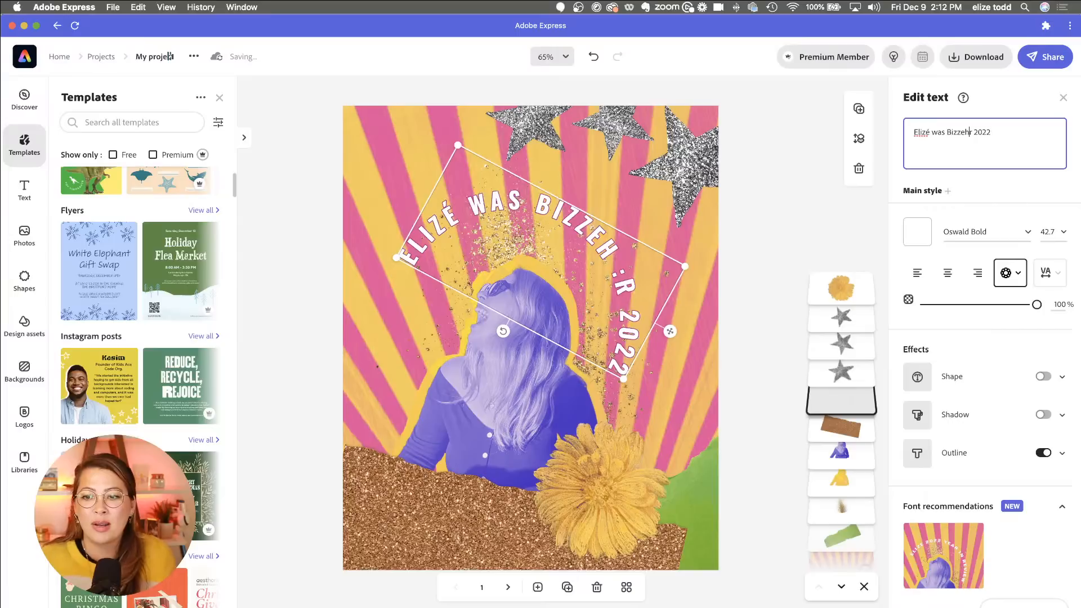
{"action": "key", "text": "Delete"}
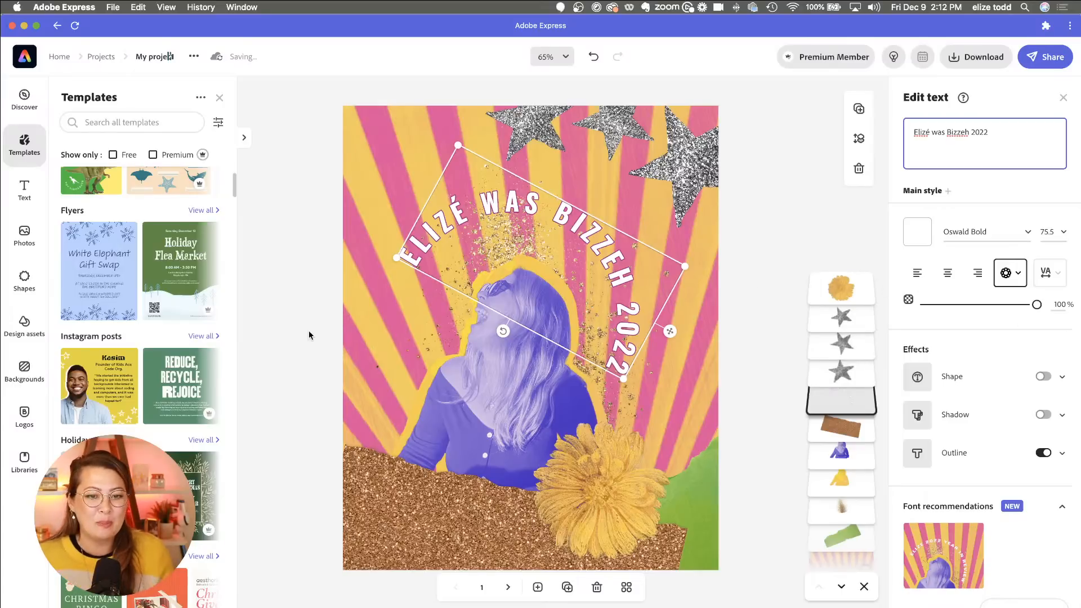
{"action": "left_click", "coordinate": [170, 56]}
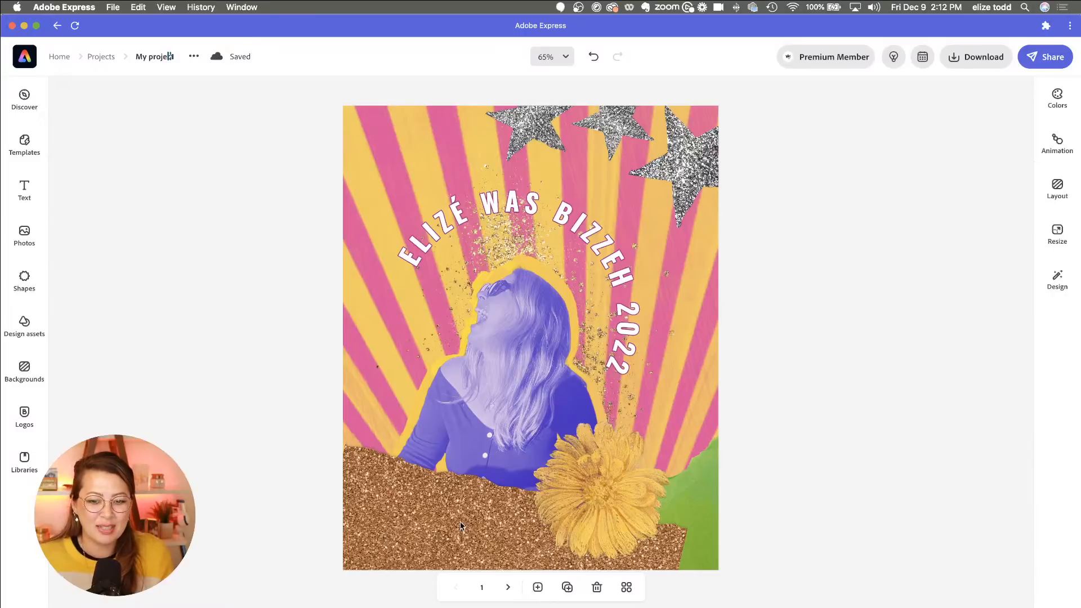
Step: Add the Desserts Menu design from the Food category of the menu templates as a new page after the cover
{"action": "left_click", "coordinate": [24, 144]}
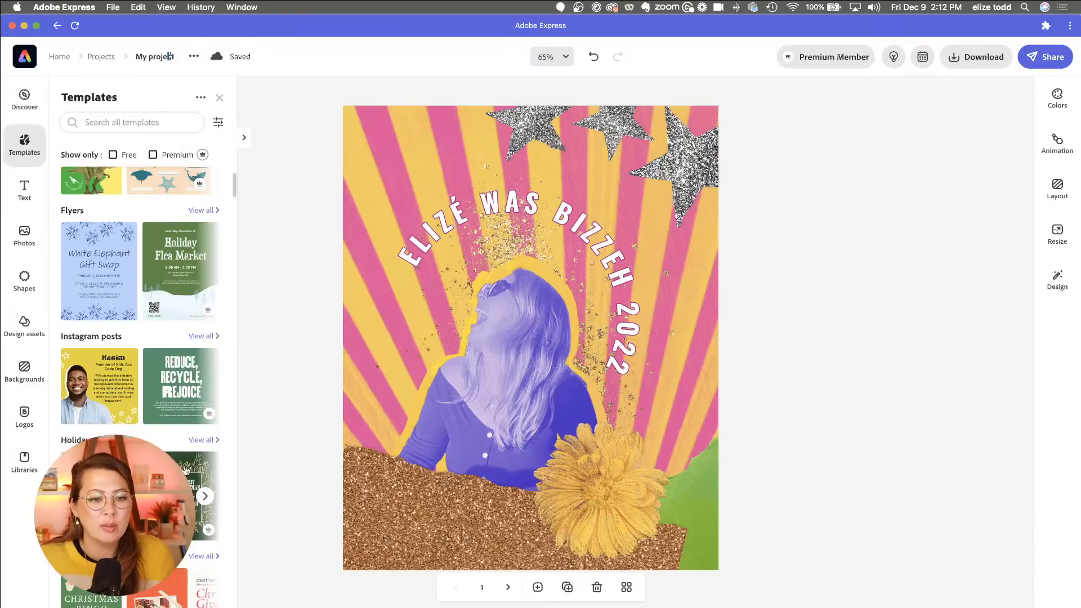
{"action": "scroll", "coordinate": [185, 470], "scroll_direction": "down", "scroll_amount": 10}
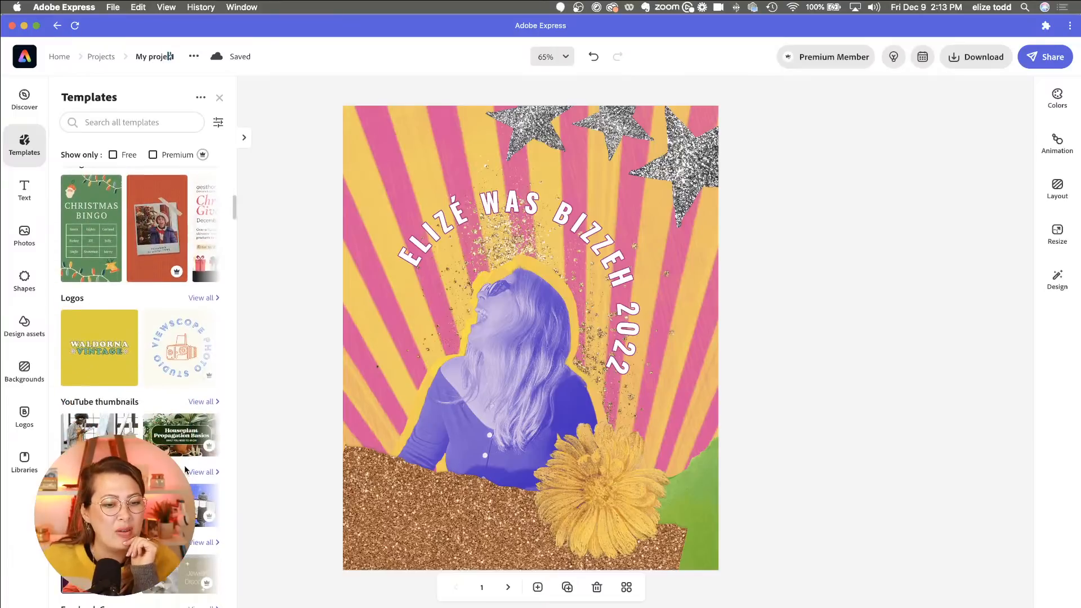
{"action": "scroll", "coordinate": [186, 470], "scroll_direction": "down", "scroll_amount": 10}
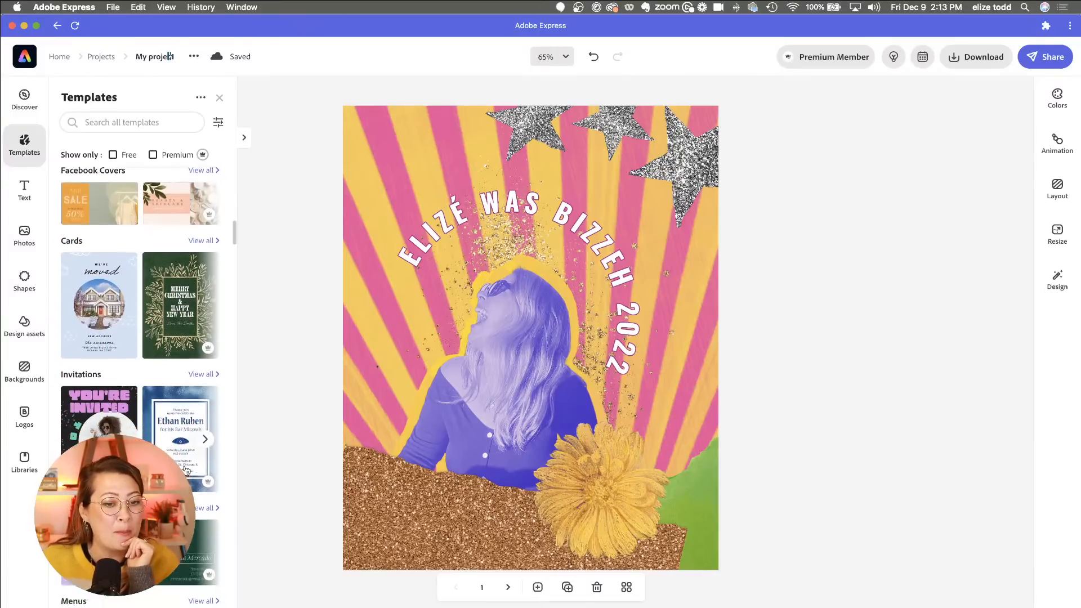
{"action": "scroll", "coordinate": [186, 470], "scroll_direction": "down", "scroll_amount": 2}
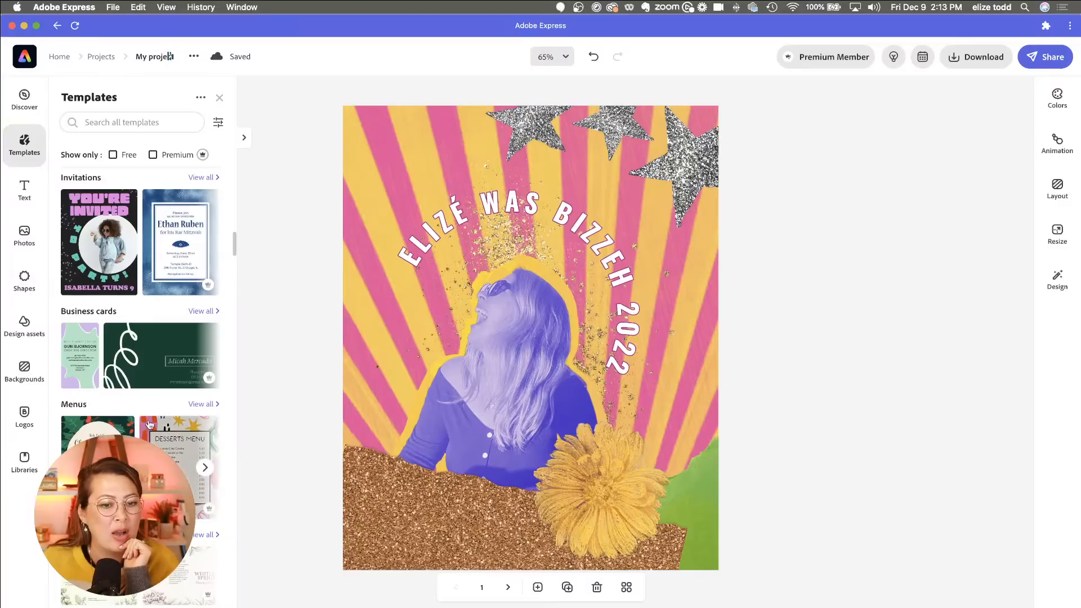
{"action": "left_click", "coordinate": [204, 407]}
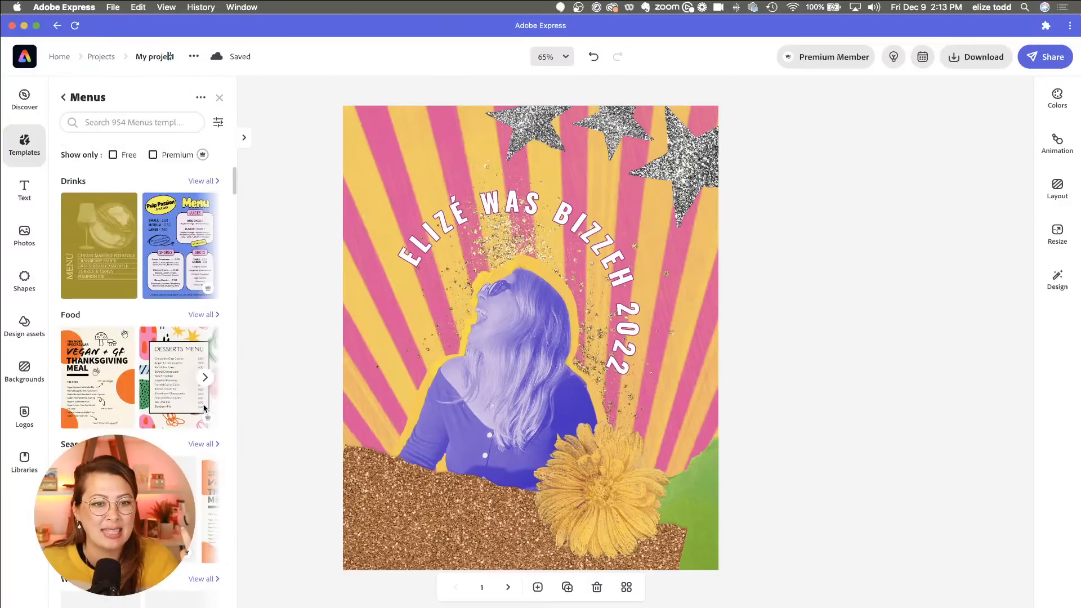
{"action": "left_click", "coordinate": [199, 315]}
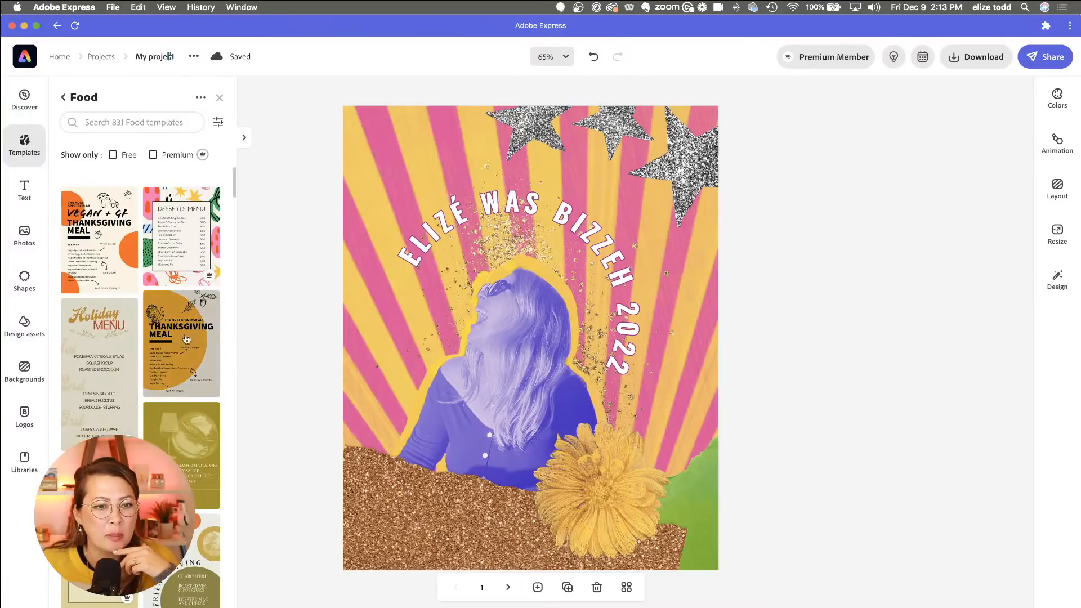
{"action": "left_click", "coordinate": [183, 265]}
{"action": "left_click", "coordinate": [671, 379]}
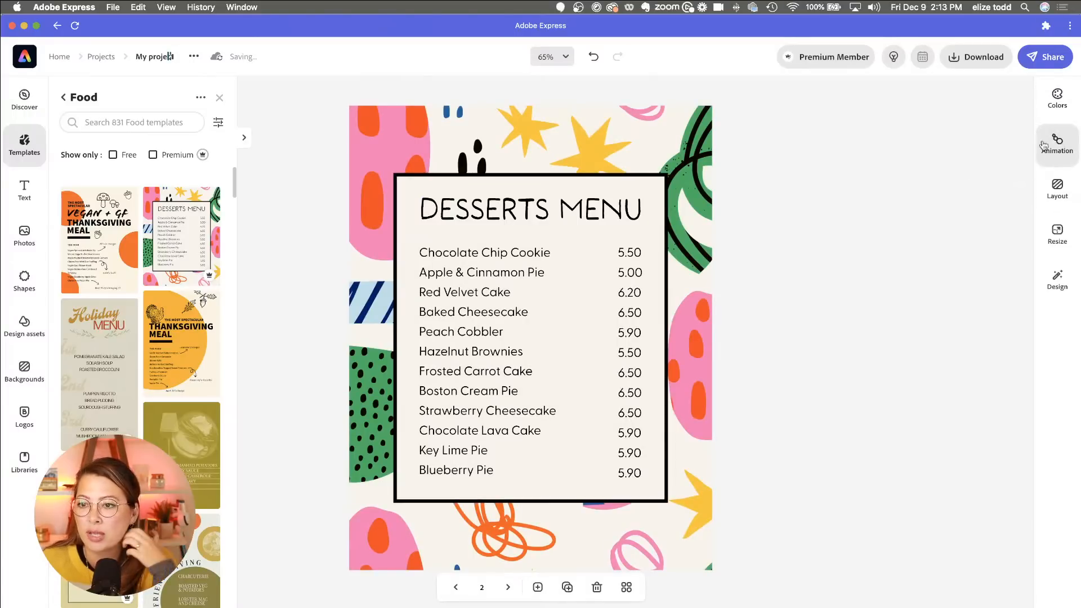
Step: Resize the menu page to the Instagram portrait format, 1080 x 1350
{"action": "left_click", "coordinate": [1062, 231]}
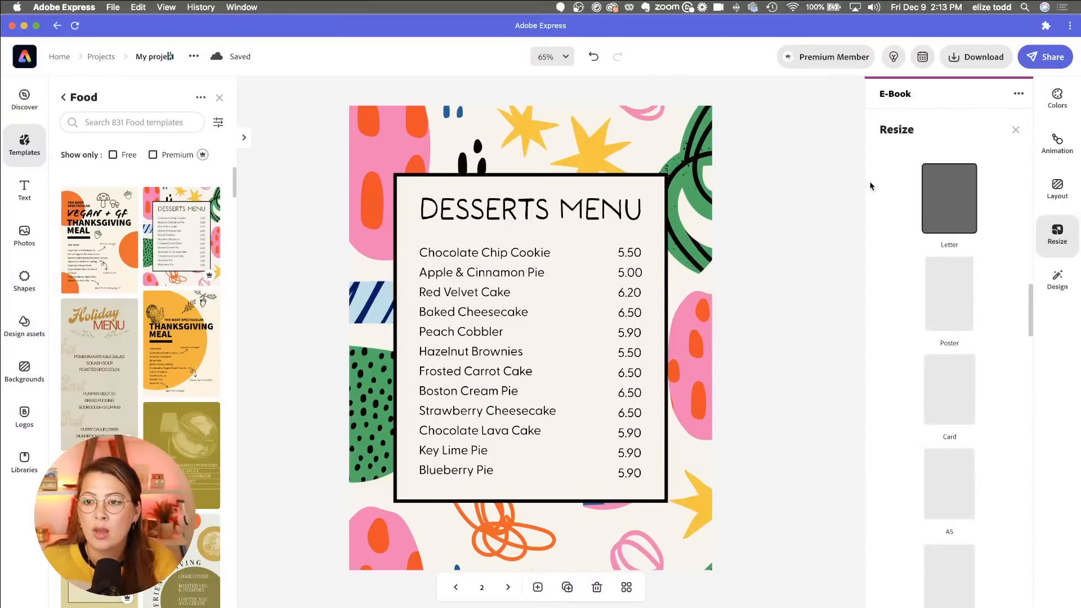
{"action": "scroll", "coordinate": [969, 439], "scroll_direction": "down", "scroll_amount": 1}
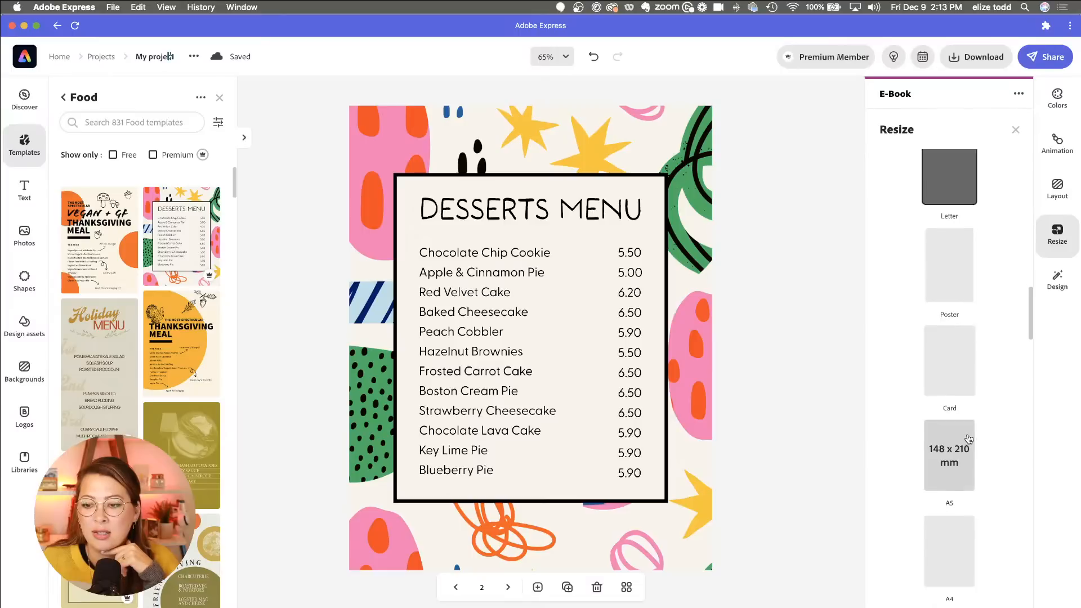
{"action": "scroll", "coordinate": [968, 439], "scroll_direction": "up", "scroll_amount": 4}
{"action": "scroll", "coordinate": [968, 439], "scroll_direction": "up", "scroll_amount": 10}
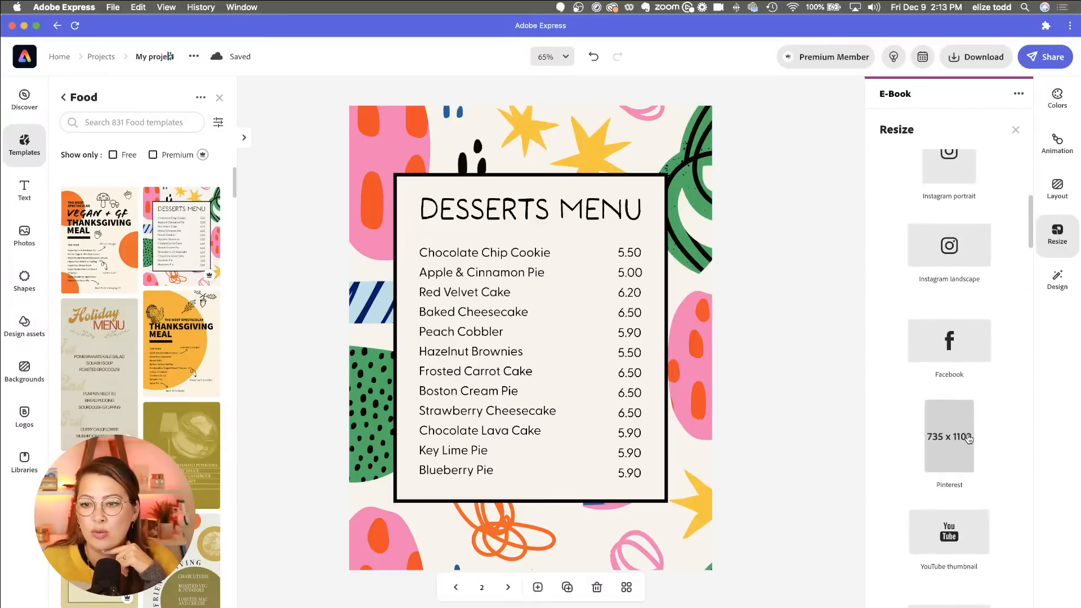
{"action": "scroll", "coordinate": [967, 433], "scroll_direction": "up", "scroll_amount": 4}
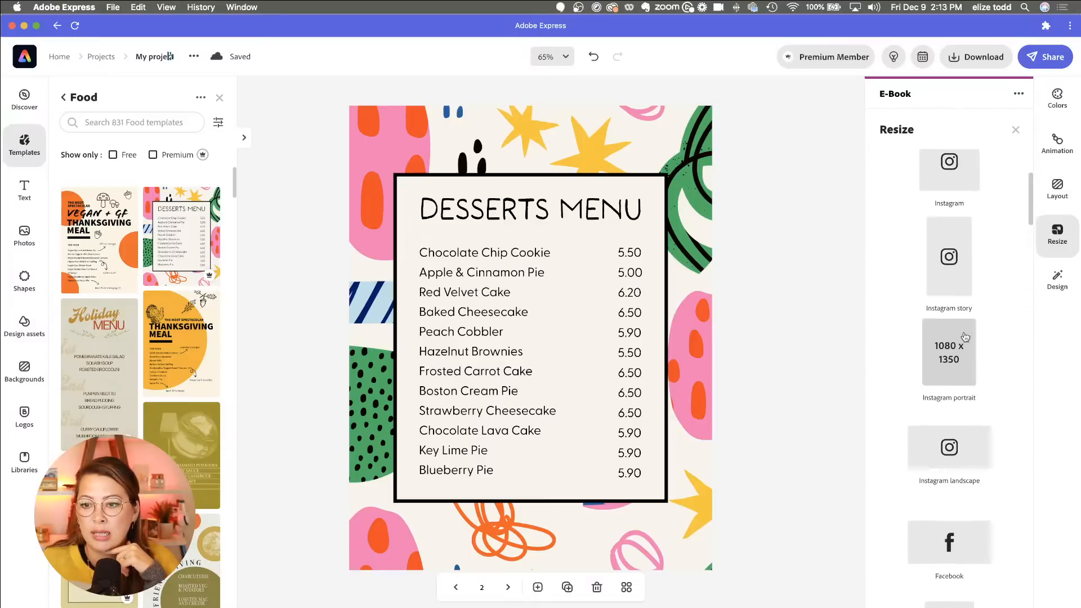
{"action": "left_click", "coordinate": [947, 342]}
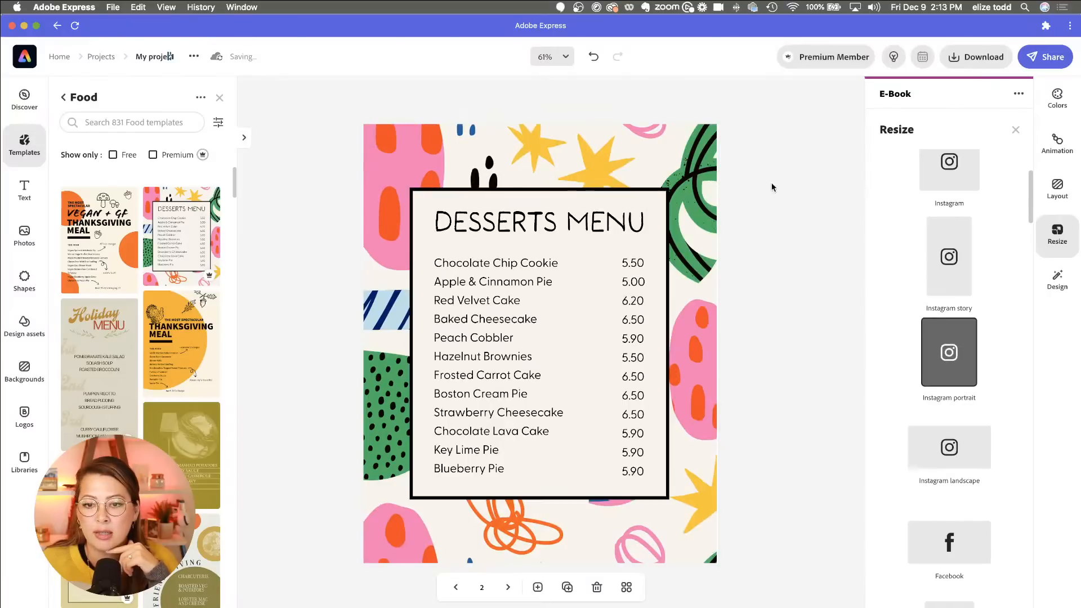
Step: Replace the "Desserts Menu" heading with "table of contents"
{"action": "left_click", "coordinate": [557, 224]}
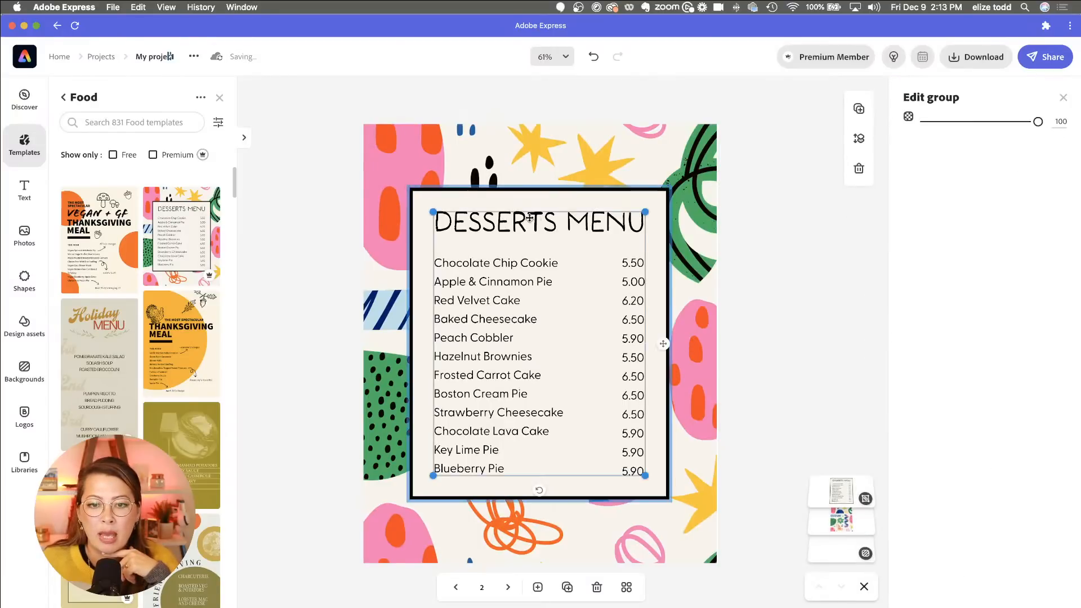
{"action": "left_click", "coordinate": [530, 218]}
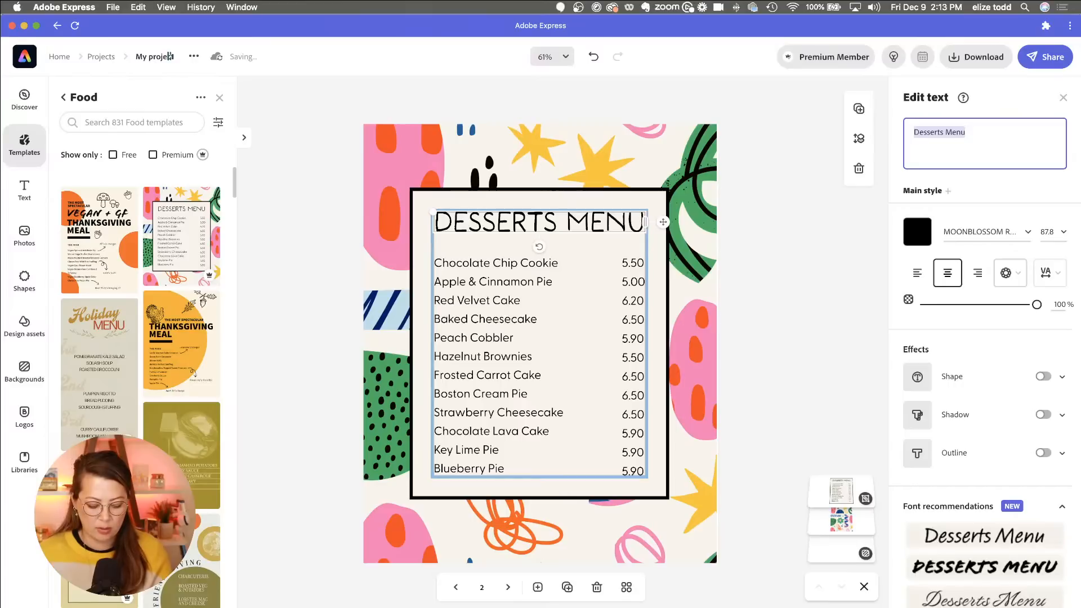
{"action": "type", "text": "table of contents"}
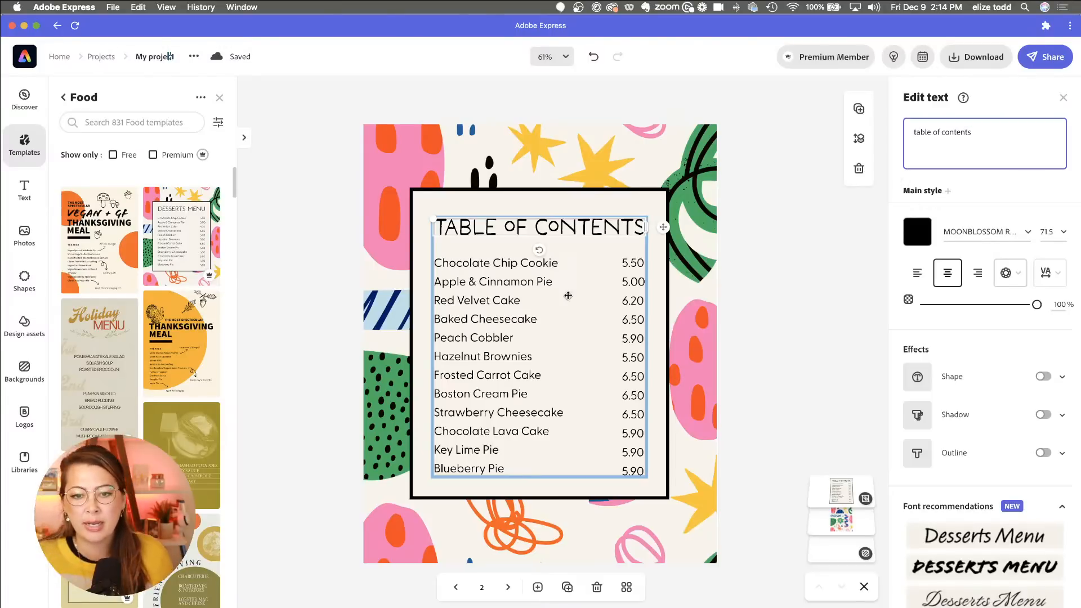
Step: Clear the whole list of dessert names and enter "highlights of the year" as its first line
{"action": "left_click", "coordinate": [471, 265]}
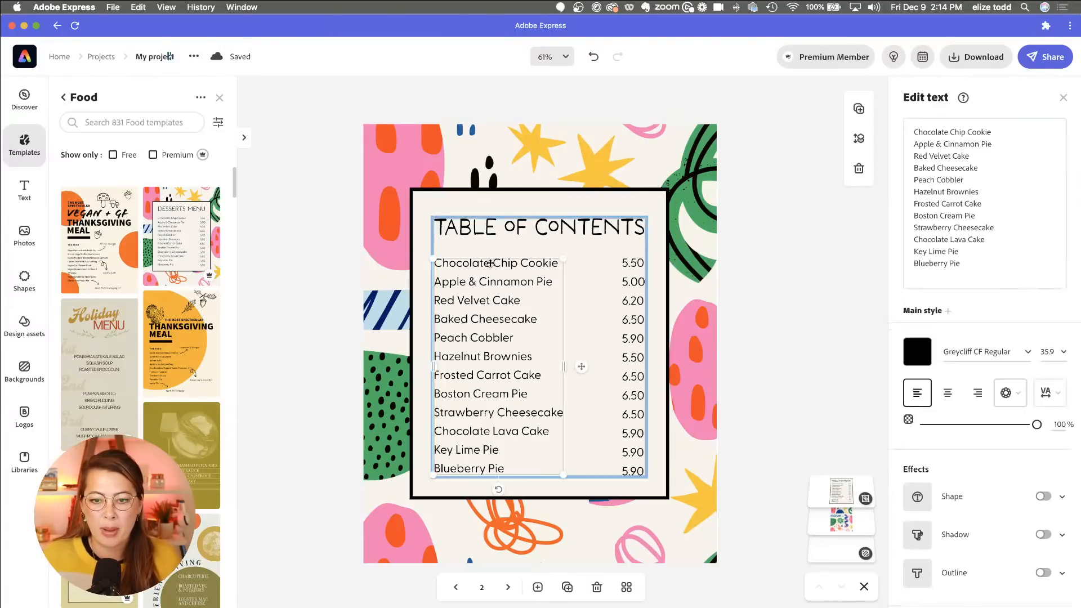
{"action": "left_click", "coordinate": [912, 129]}
{"action": "left_click_drag", "start_coordinate": [912, 129], "coordinate": [962, 278]}
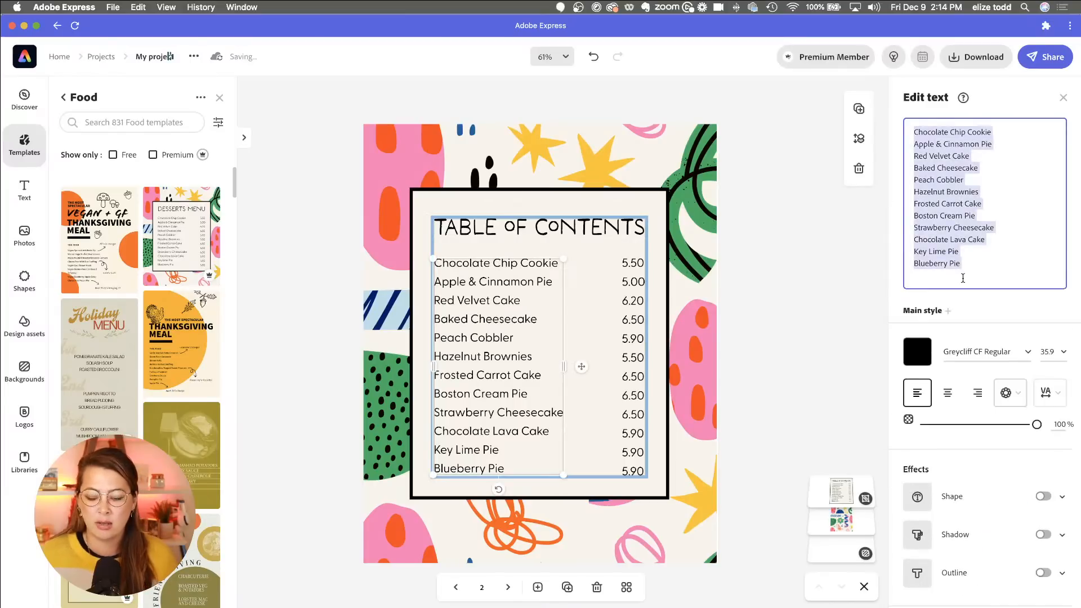
{"action": "key", "text": "BackSpace"}
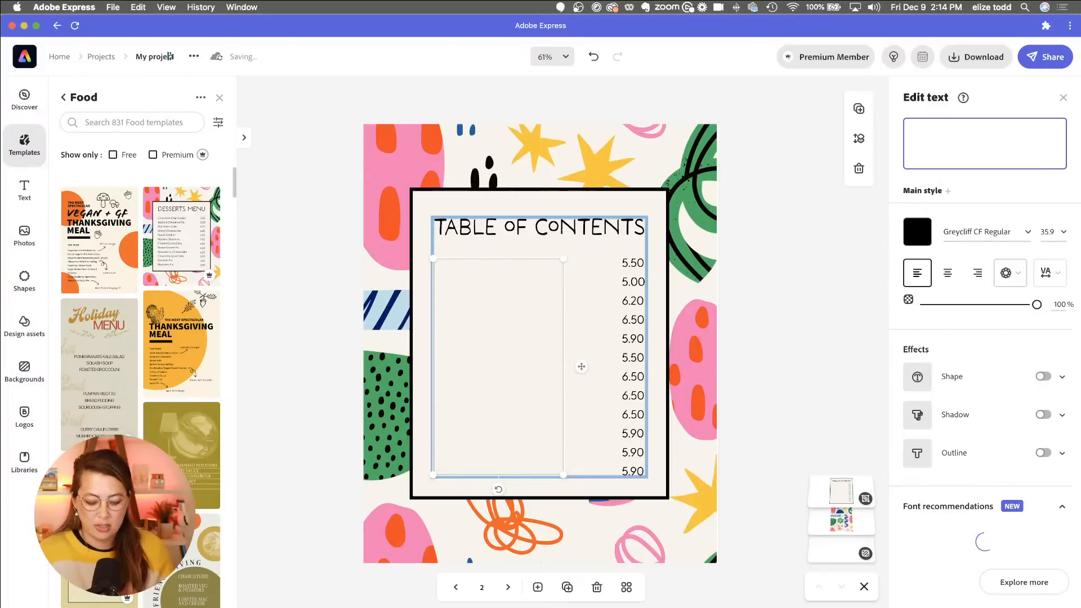
{"action": "type", "text": "highlights"}
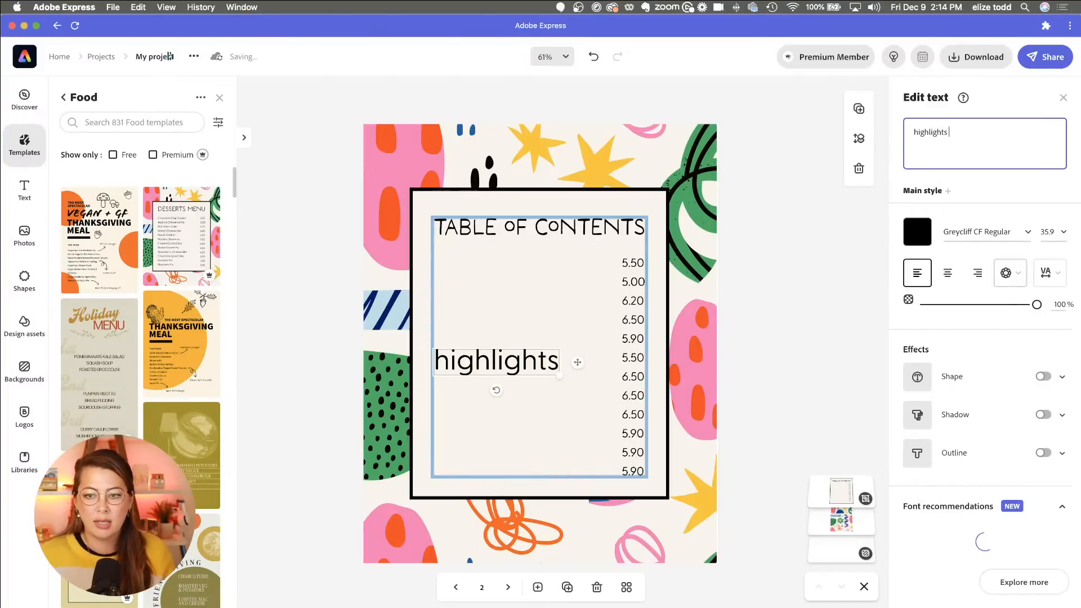
{"action": "type", "text": " of the yeat"}
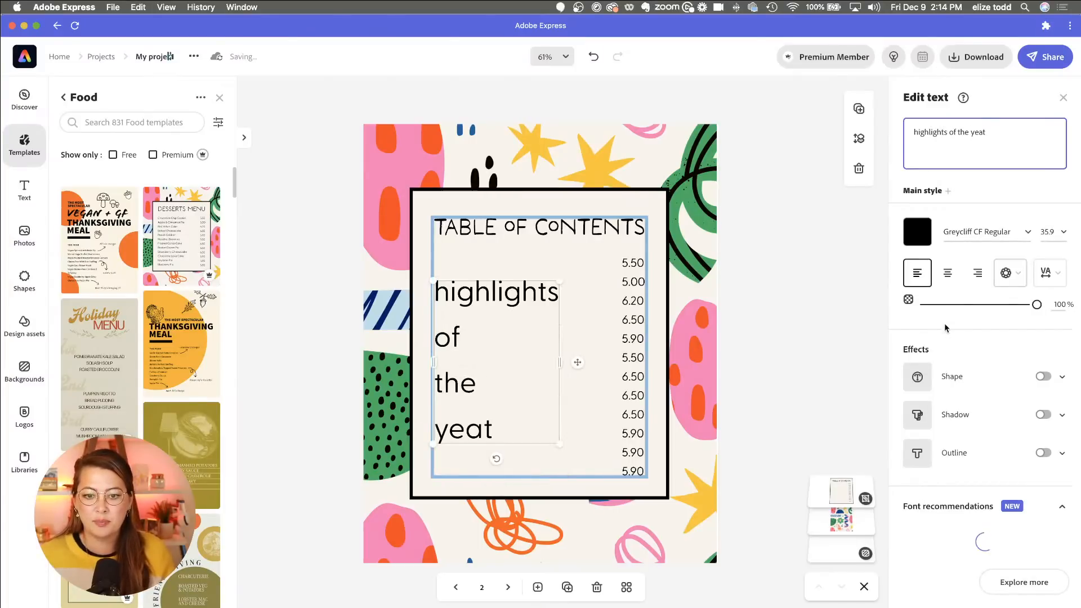
{"action": "key", "text": "BackSpace"}
{"action": "type", "text": "r"}
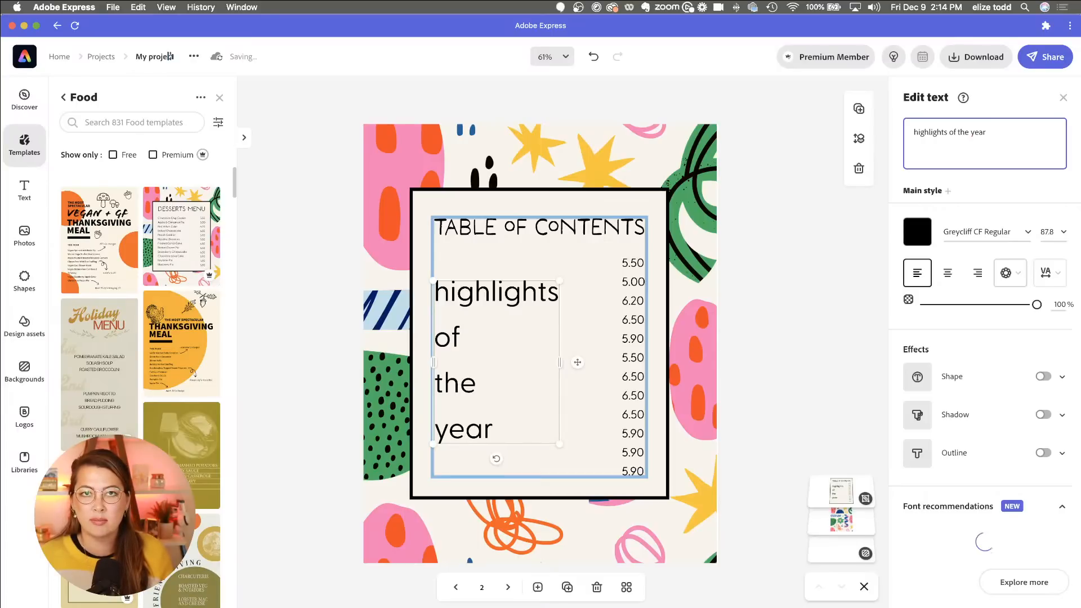
Step: Add a second line reading "gratitude" to the contents list
{"action": "key", "text": "Return"}
{"action": "type", "text": "grati"}
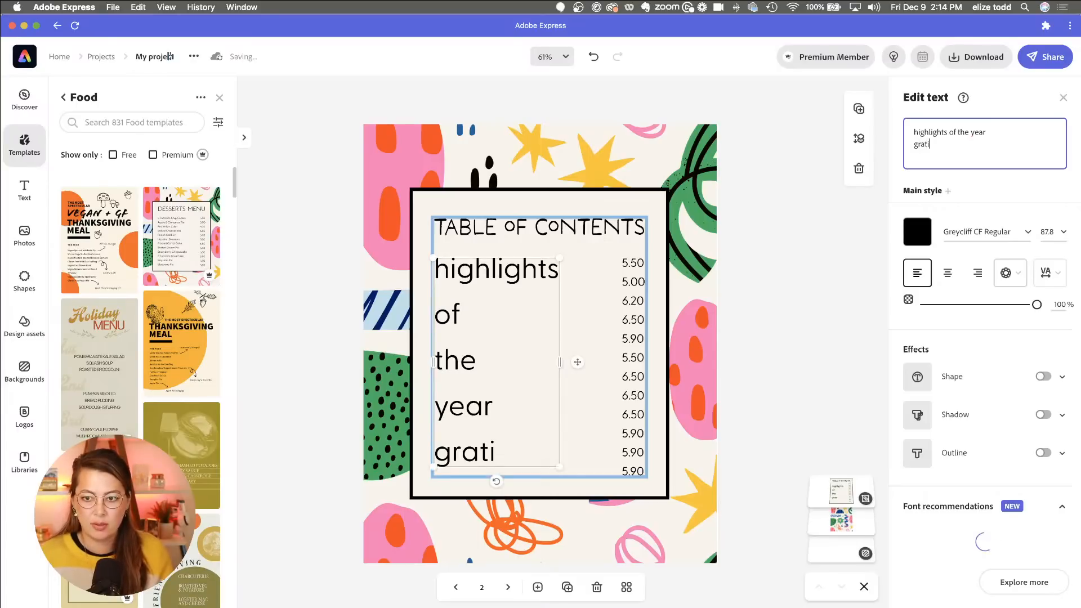
{"action": "type", "text": "tude"}
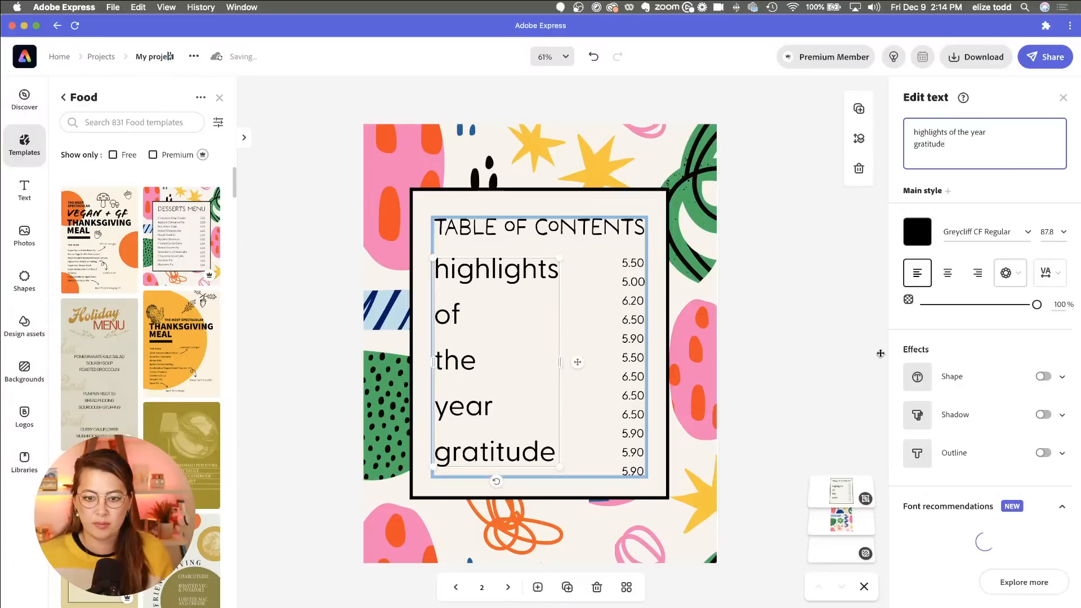
Step: Replace the second line of the contents list with "What I'm grateful for" and start a new line below it
{"action": "left_click_drag", "start_coordinate": [941, 156], "coordinate": [870, 143]}
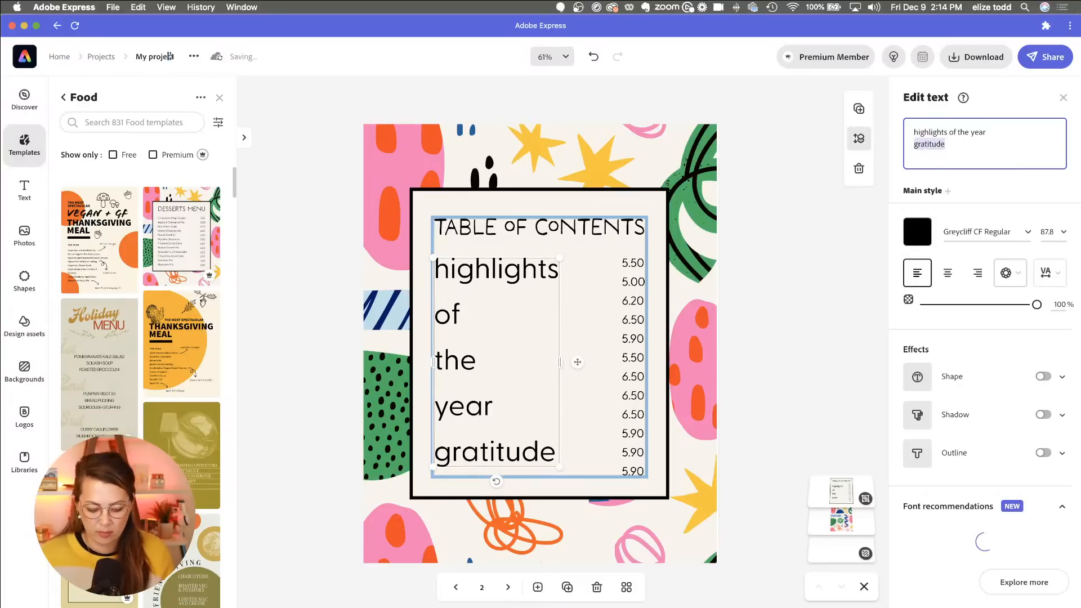
{"action": "type", "text": "What I"}
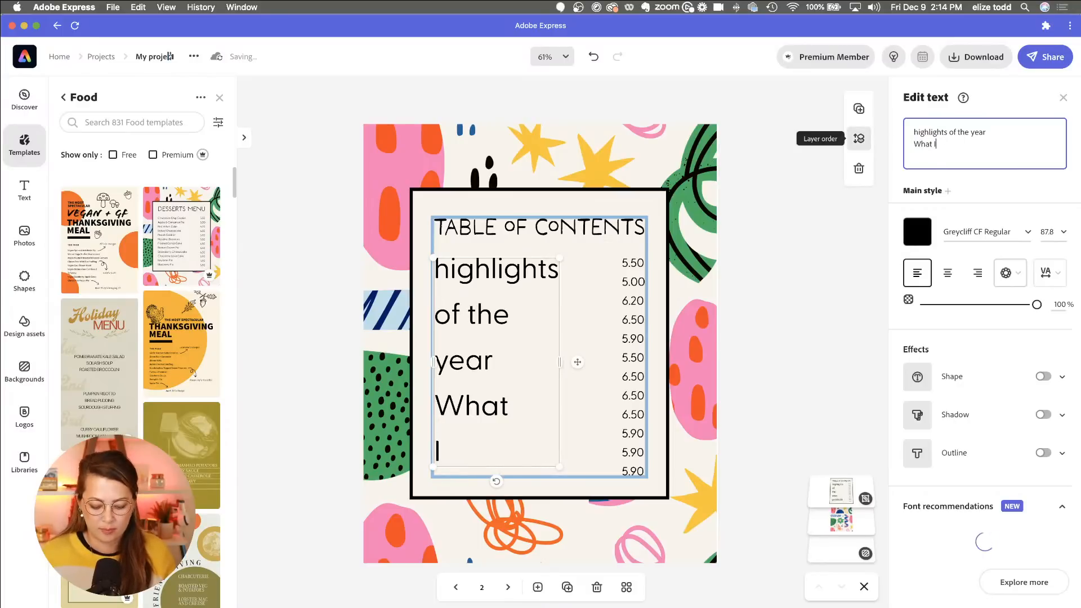
{"action": "type", "text": "'m gratefg"}
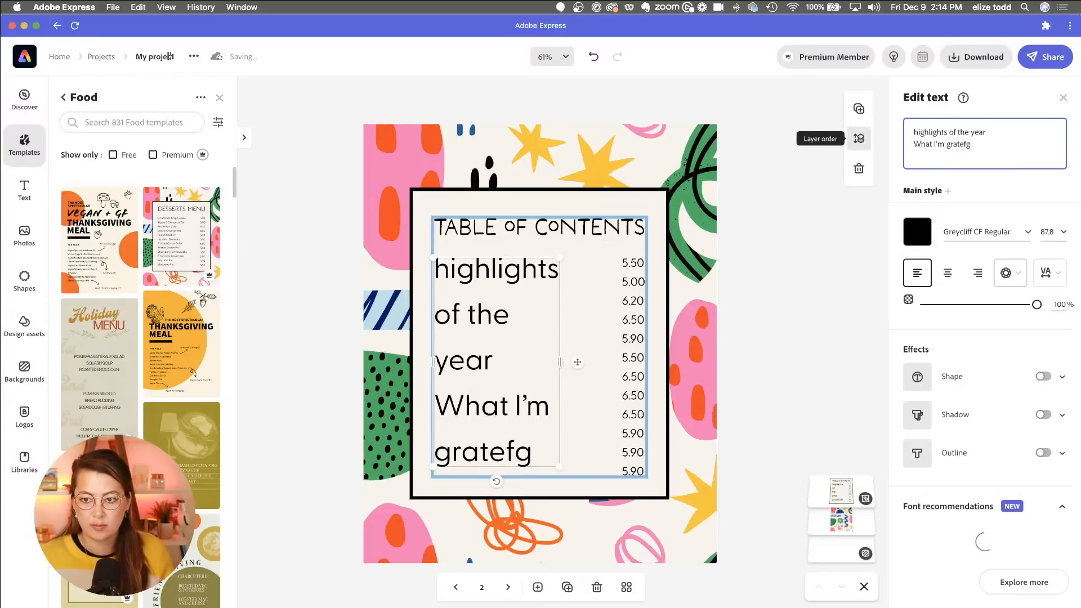
{"action": "key", "text": "BackSpace"}
{"action": "type", "text": "ul for"}
{"action": "key", "text": "Return"}
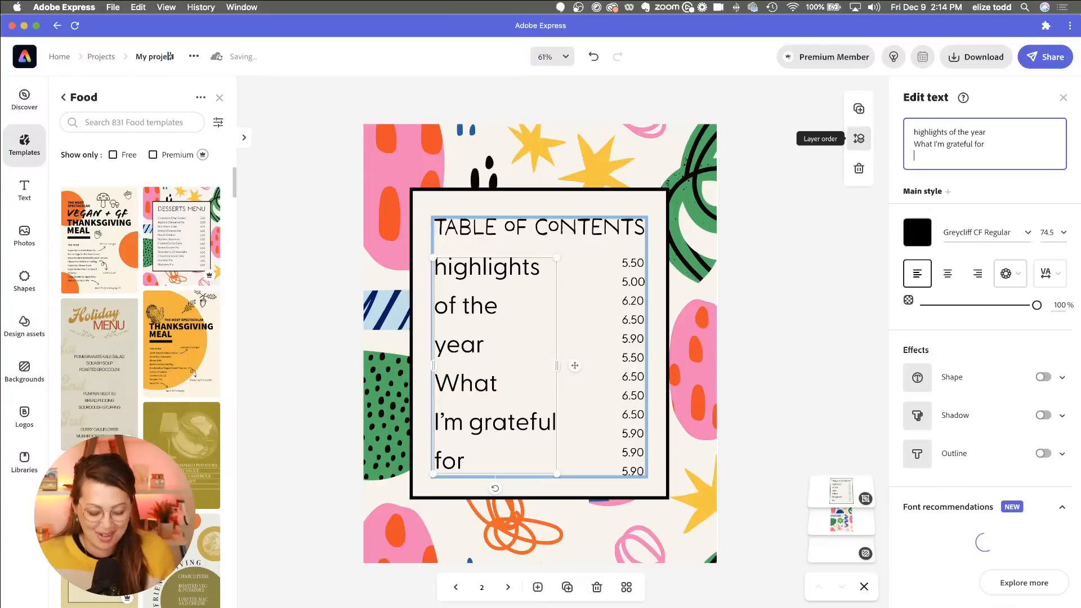
{"action": "type", "text": "Vision and"}
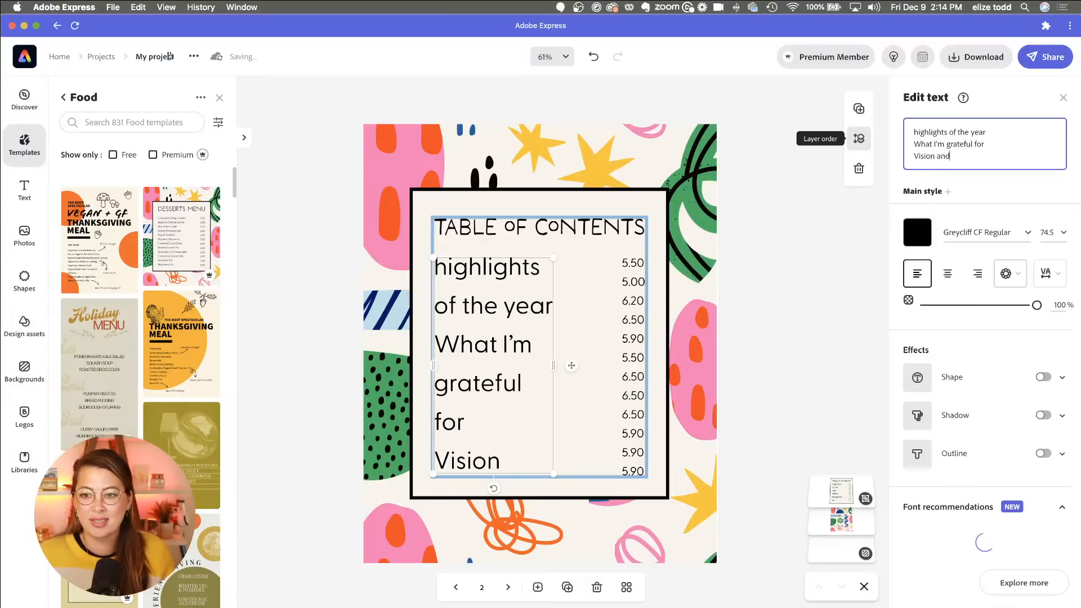
{"action": "key", "text": "BackSpace"}
{"action": "key", "text": "BackSpace"}
{"action": "key", "text": "BackSpace"}
{"action": "key", "text": "BackSpace"}
{"action": "key", "text": "BackSpace"}
{"action": "key", "text": "BackSpace"}
{"action": "key", "text": "BackSpace"}
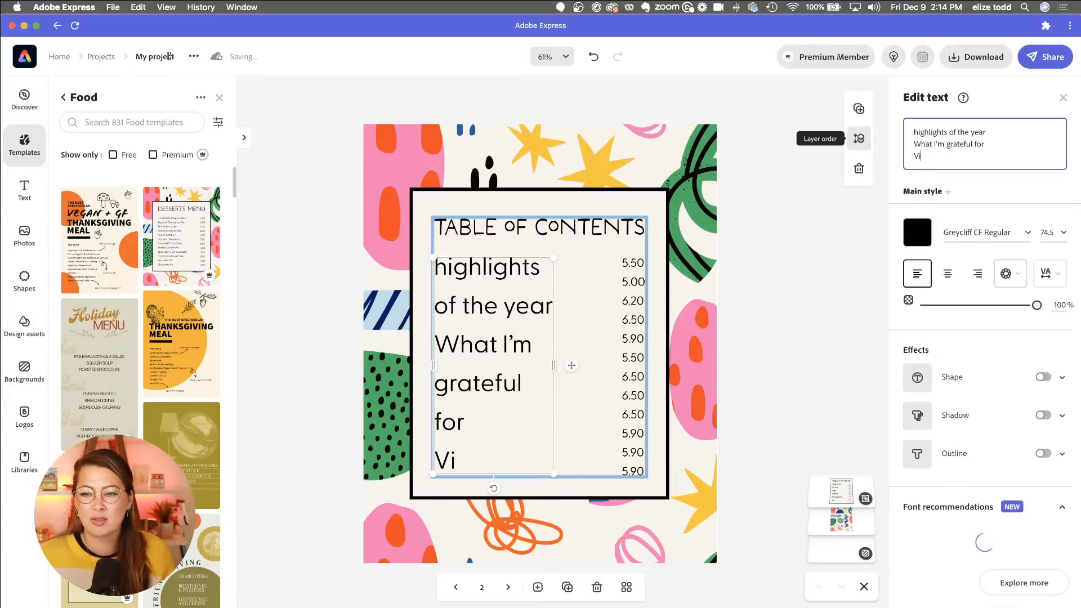
{"action": "type", "text": "Goa"}
{"action": "key", "text": "BackSpace"}
{"action": "key", "text": "BackSpace"}
{"action": "key", "text": "BackSpace"}
{"action": "key", "text": "BackSpace"}
{"action": "key", "text": "BackSpace"}
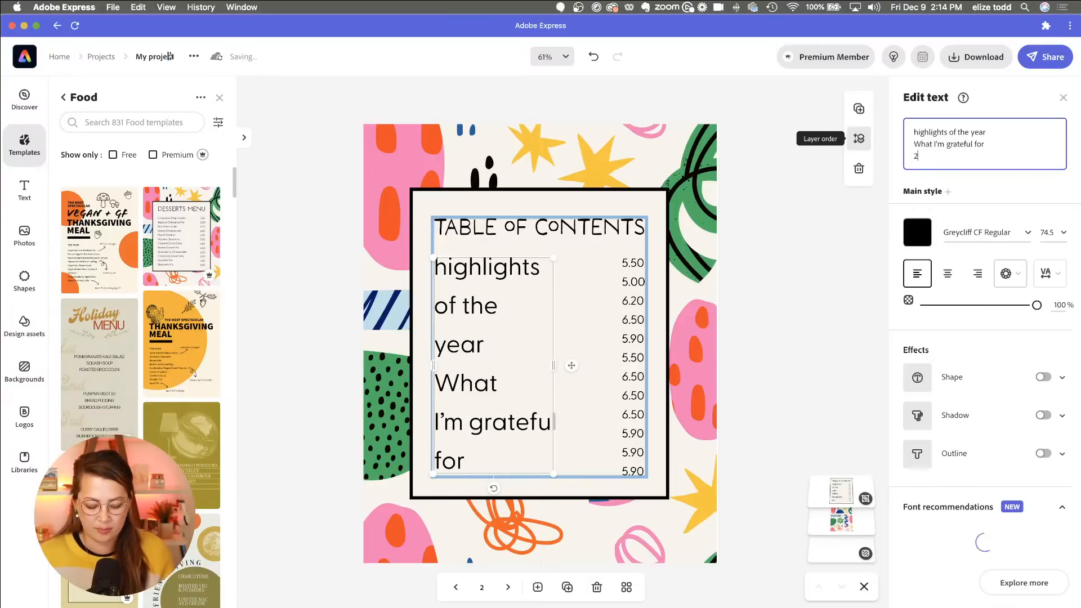
Step: Add "2023 Goals" and "2023 Vision Board" as the third and fourth lines of the contents list
{"action": "type", "text": "2023 Goals"}
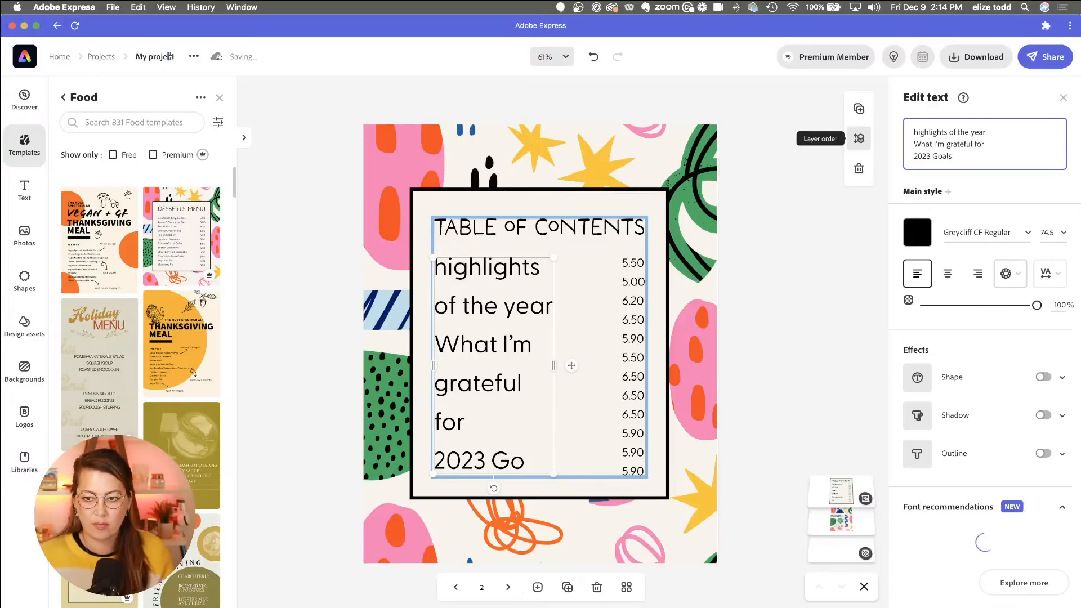
{"action": "key", "text": "Return"}
{"action": "type", "text": "V"}
{"action": "key", "text": "BackSpace"}
{"action": "type", "text": "202"}
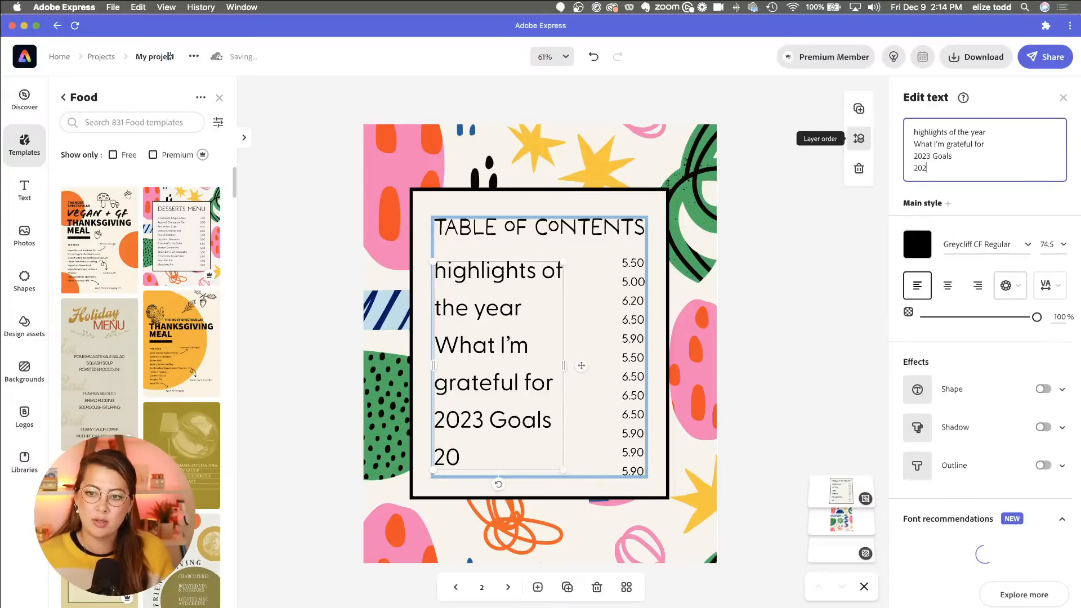
{"action": "type", "text": "3 Vision B"}
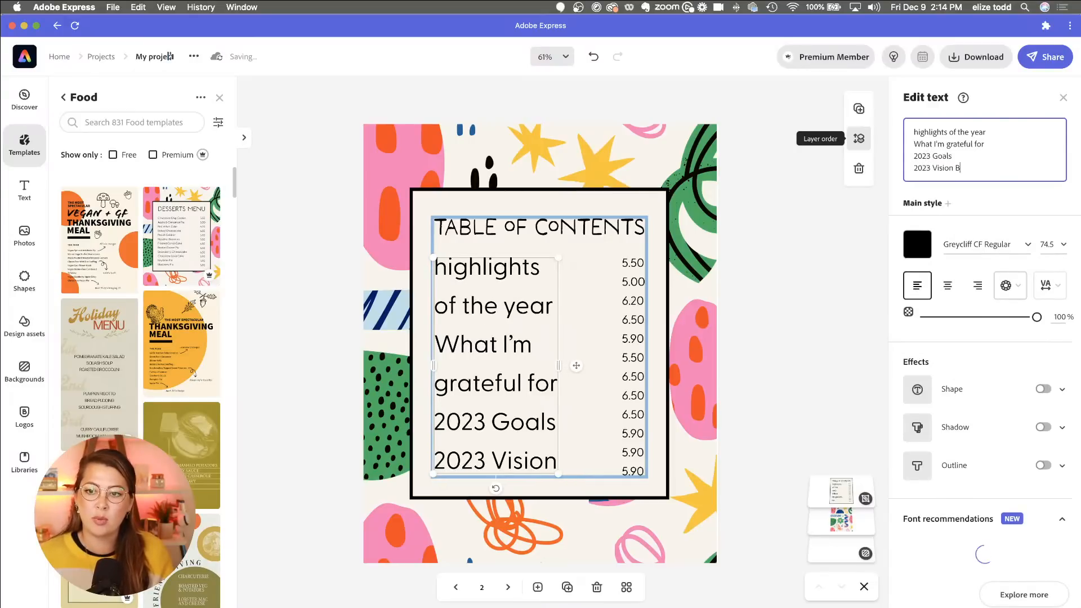
{"action": "type", "text": "oard"}
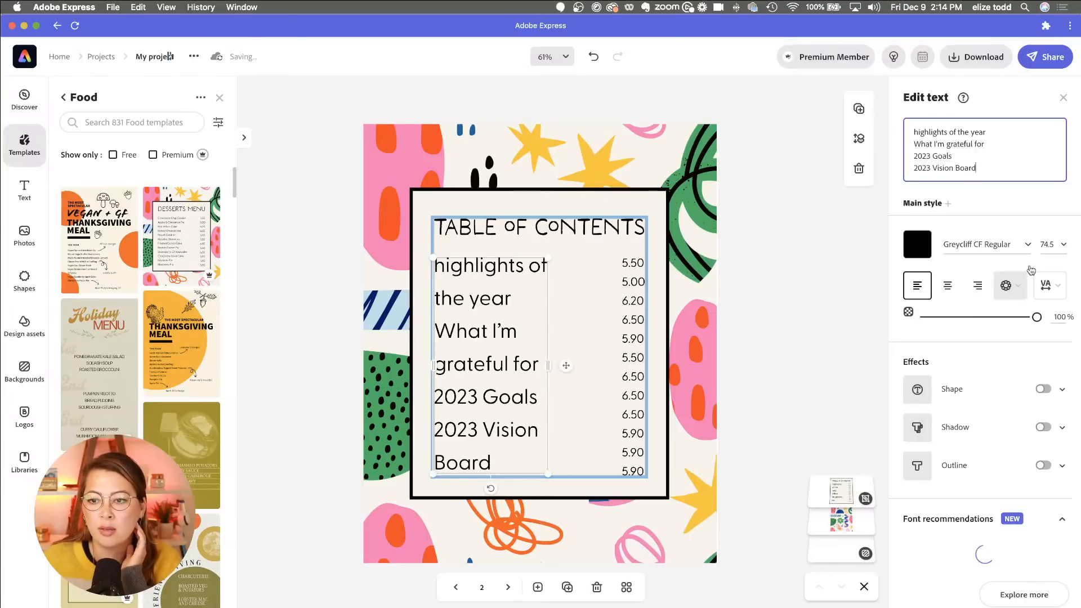
Step: Reduce the contents list's text size to 25.5 and move the list up beneath the Table of Contents heading
{"action": "left_click", "coordinate": [1064, 248]}
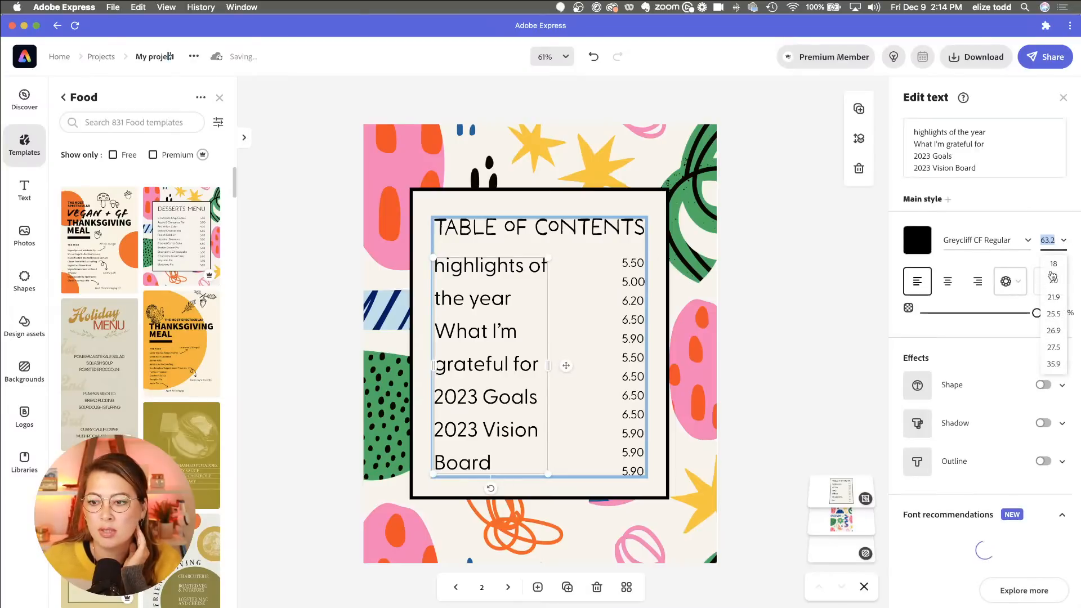
{"action": "left_click", "coordinate": [1054, 275]}
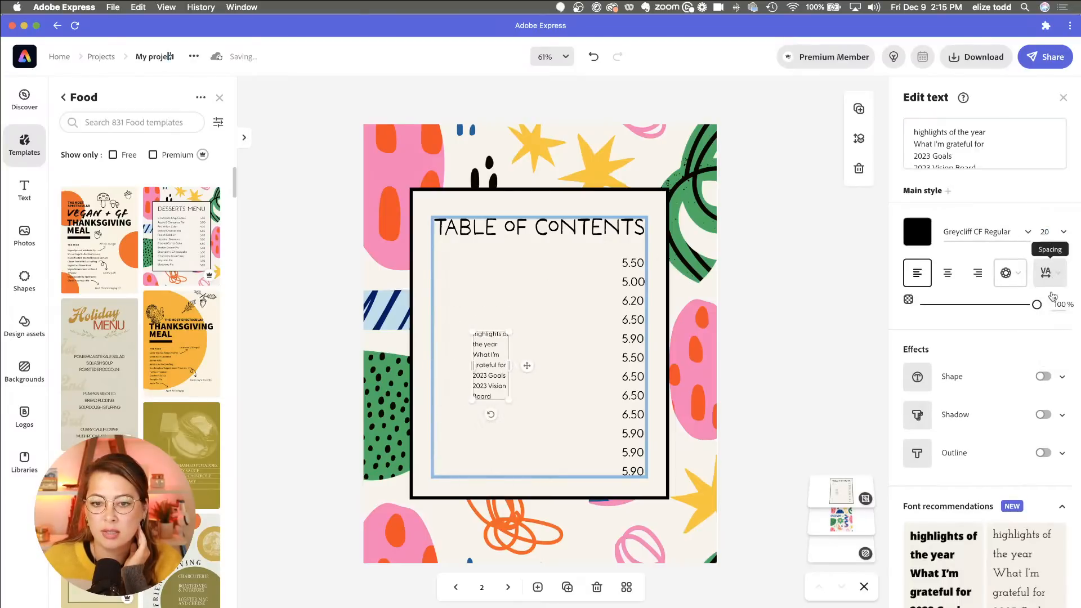
{"action": "left_click", "coordinate": [1047, 232]}
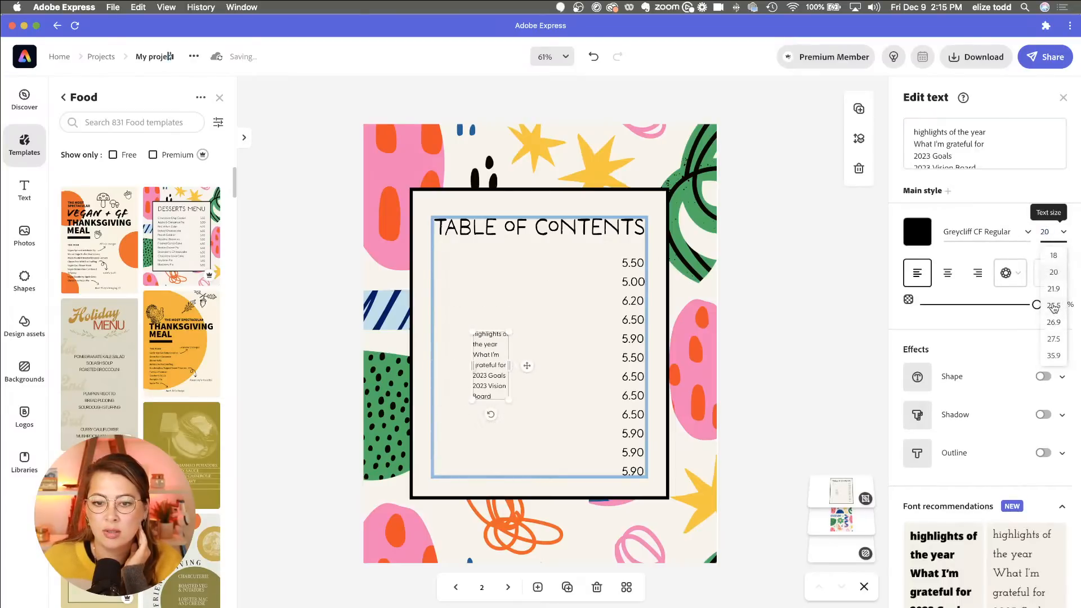
{"action": "left_click", "coordinate": [1053, 305]}
{"action": "left_click_drag", "start_coordinate": [516, 361], "coordinate": [475, 288]}
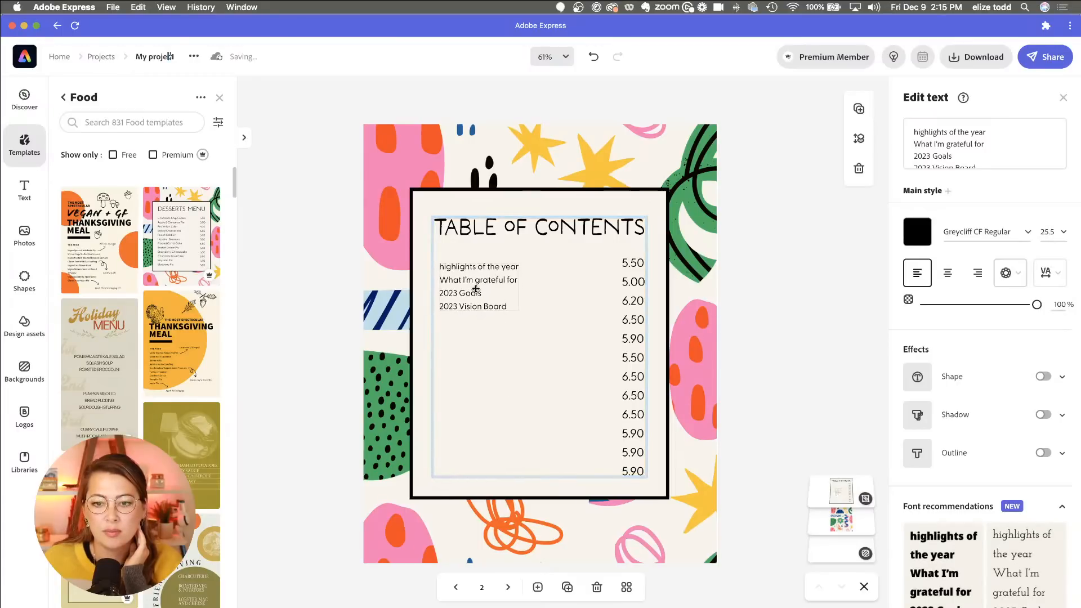
Step: Set the contents list's text size to 27.5, enlarge the text box to a size of about 32.9, and deselect it
{"action": "left_click", "coordinate": [1061, 232]}
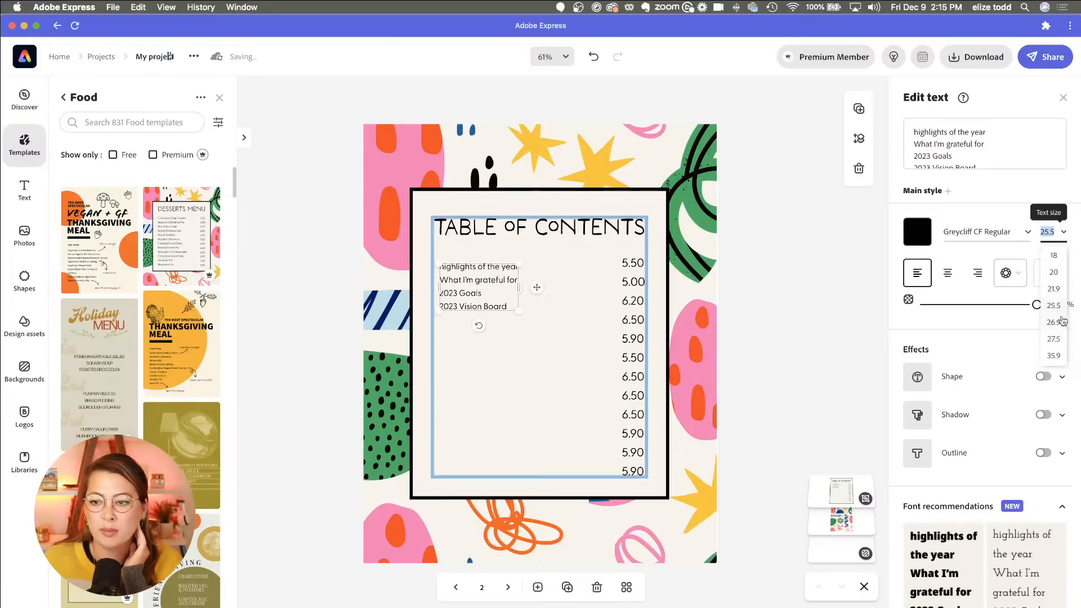
{"action": "left_click", "coordinate": [1056, 334]}
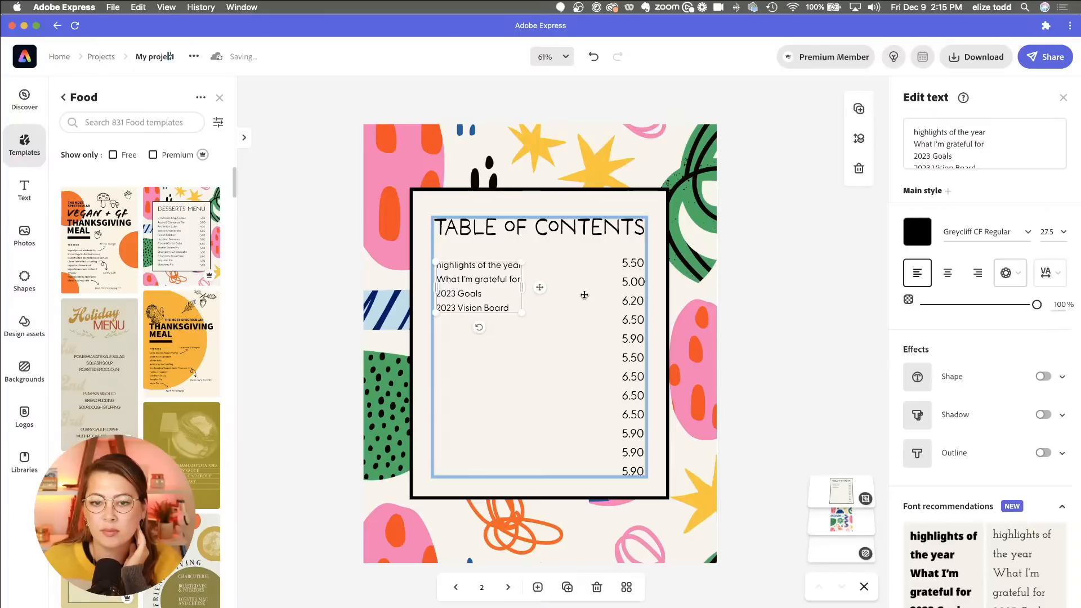
{"action": "left_click_drag", "start_coordinate": [521, 312], "coordinate": [537, 325]}
{"action": "left_click", "coordinate": [522, 257]}
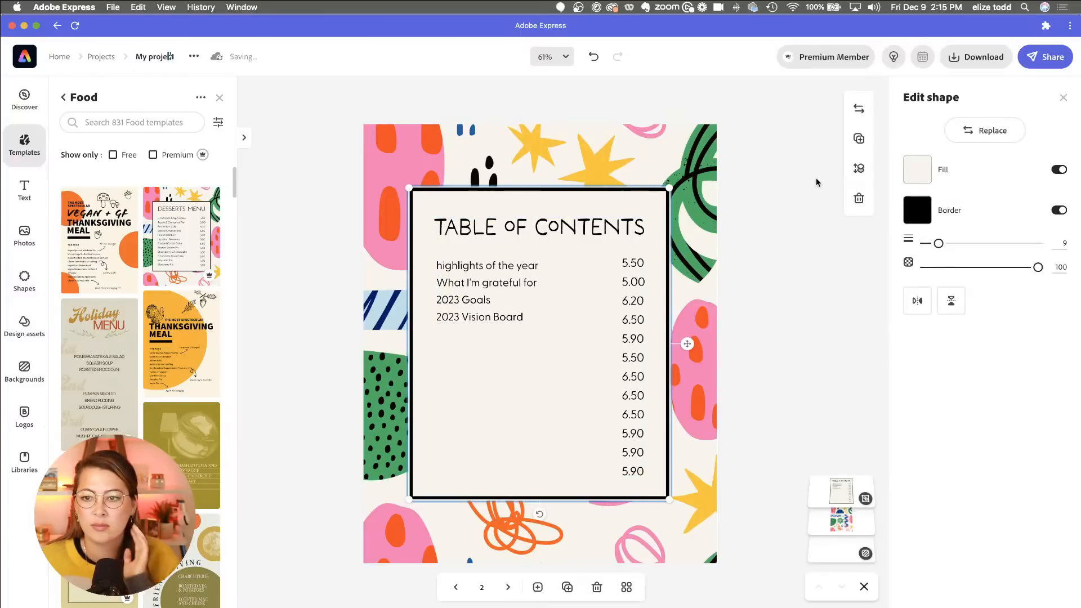
Step: Capitalize the first line of the contents list as "Highlights of the Year"
{"action": "left_click", "coordinate": [511, 267]}
{"action": "left_click", "coordinate": [452, 266]}
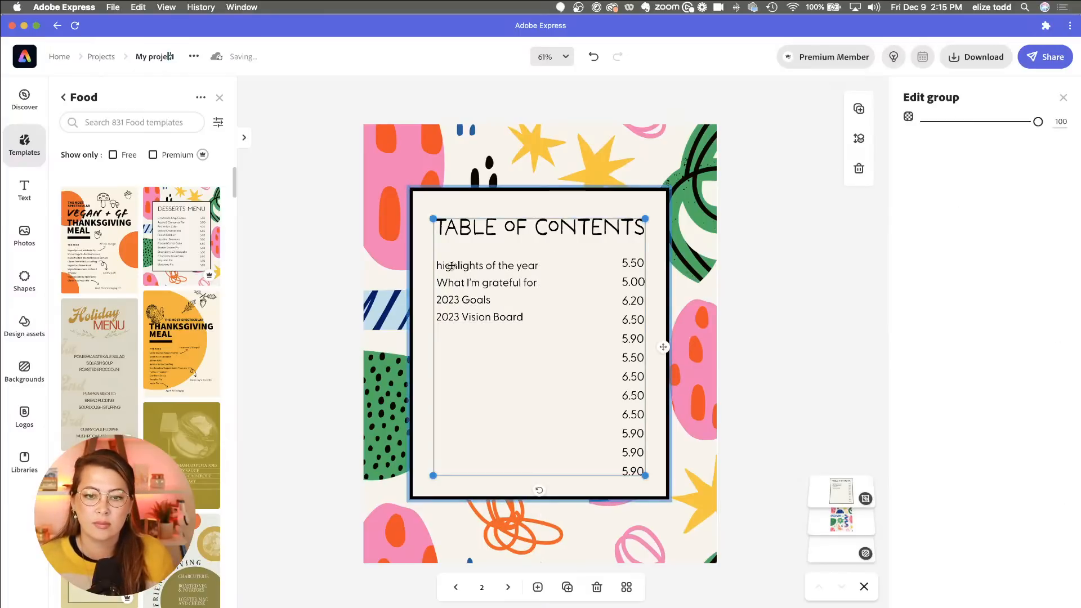
{"action": "left_click", "coordinate": [452, 266]}
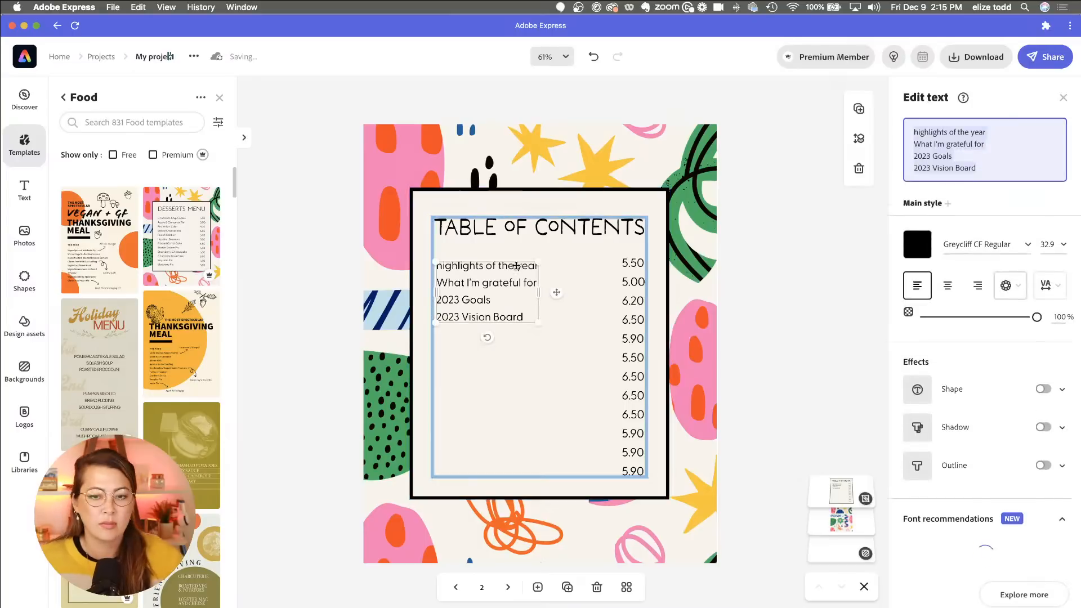
{"action": "left_click", "coordinate": [916, 131]}
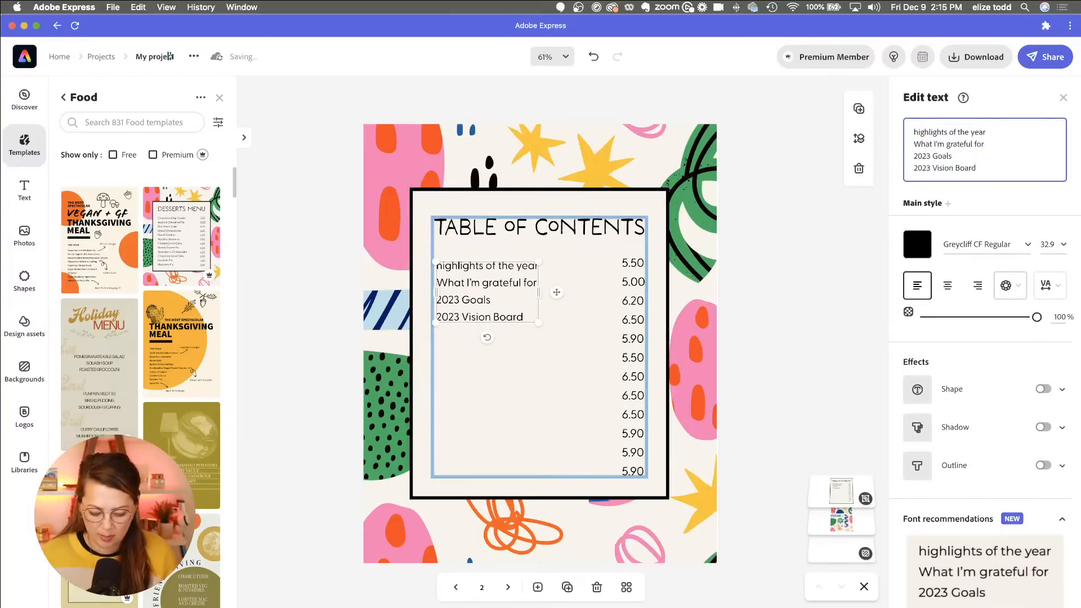
{"action": "key", "text": "BackSpace"}
{"action": "type", "text": "H"}
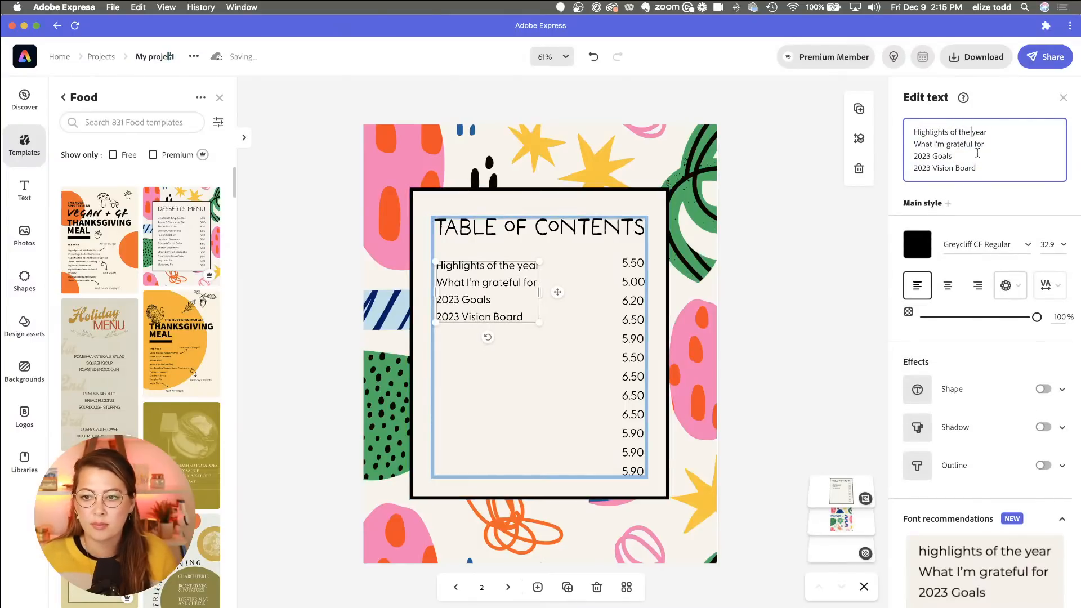
{"action": "key", "text": "BackSpace"}
{"action": "type", "text": "Y"}
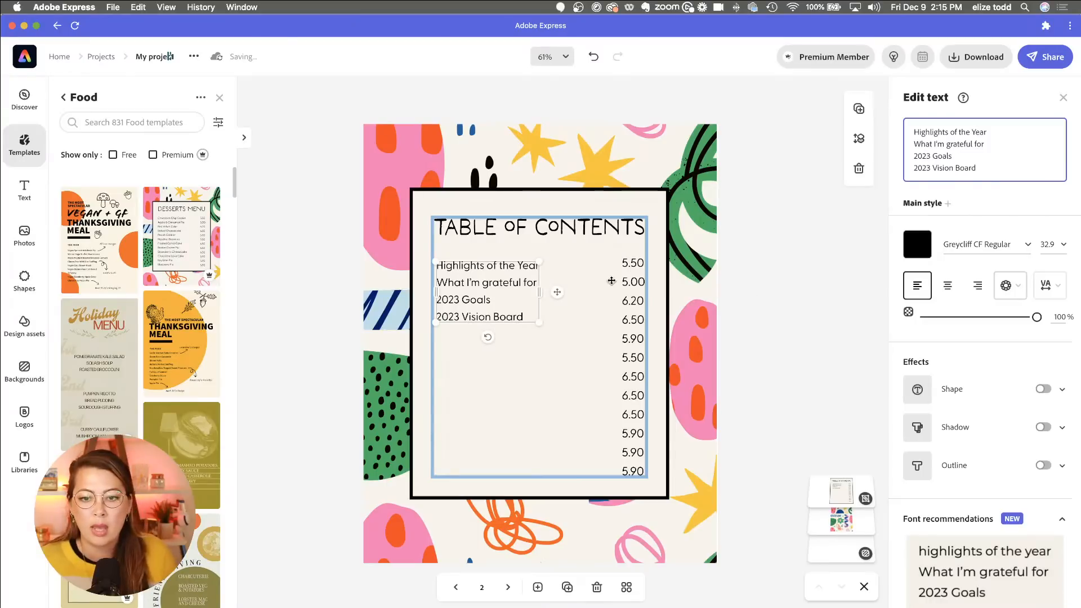
Step: Replace the first four prices in the number column with the page numbers 1-3, 4, 5 and 6
{"action": "left_click", "coordinate": [630, 267]}
{"action": "left_click", "coordinate": [633, 263]}
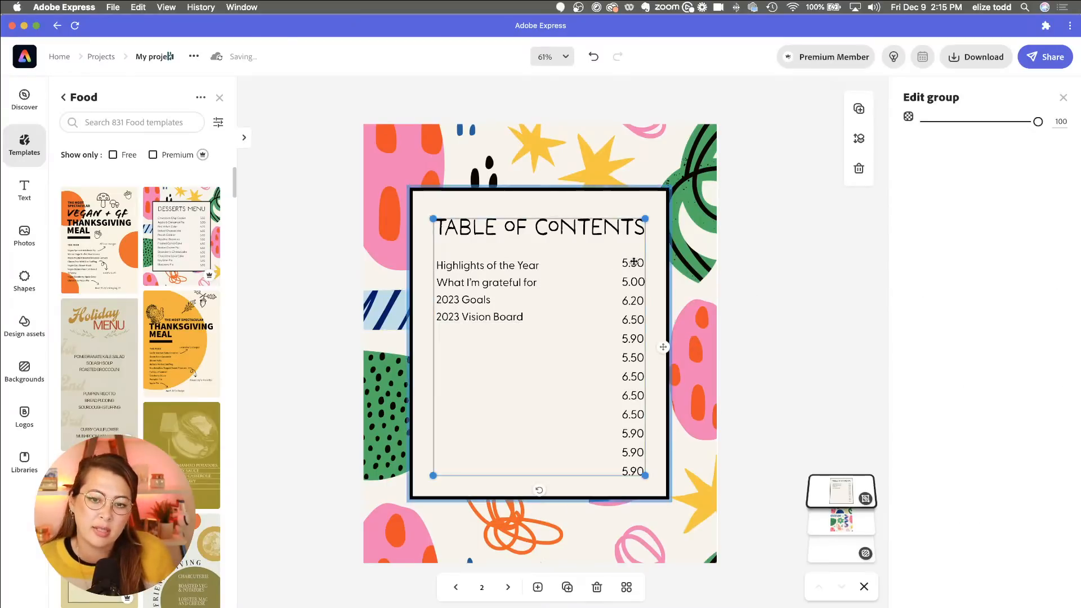
{"action": "left_click", "coordinate": [632, 263]}
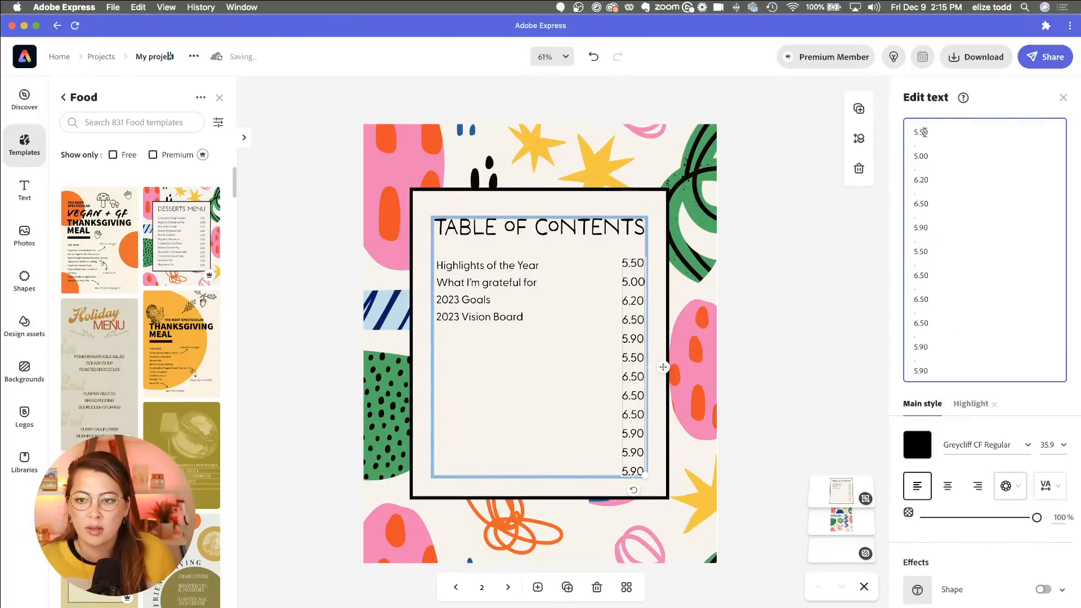
{"action": "double_click", "coordinate": [924, 132]}
{"action": "type", "text": "1-3"}
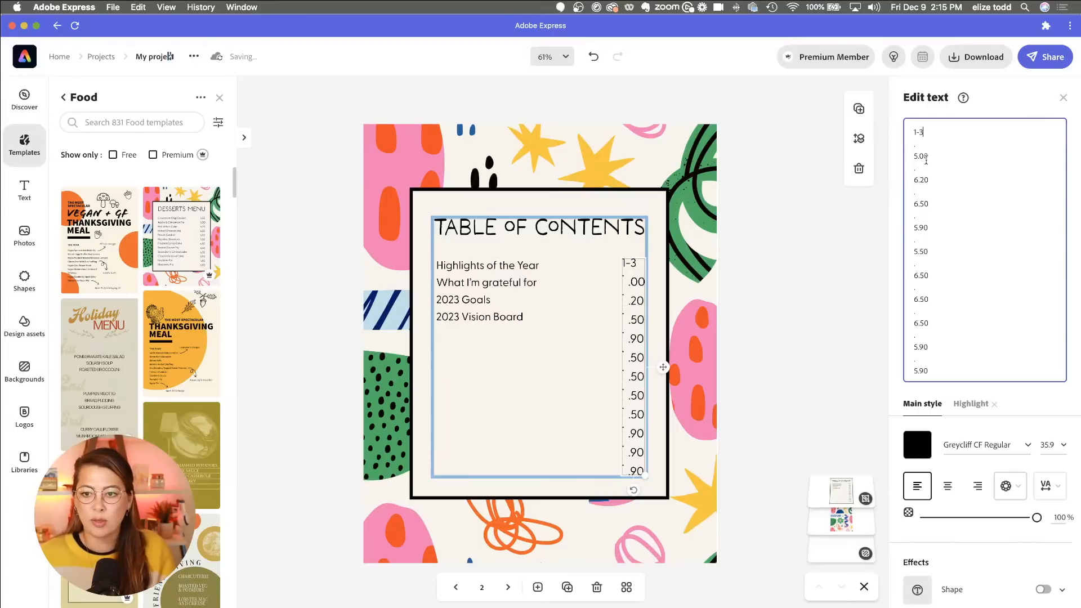
{"action": "double_click", "coordinate": [923, 156]}
{"action": "key", "text": "BackSpace"}
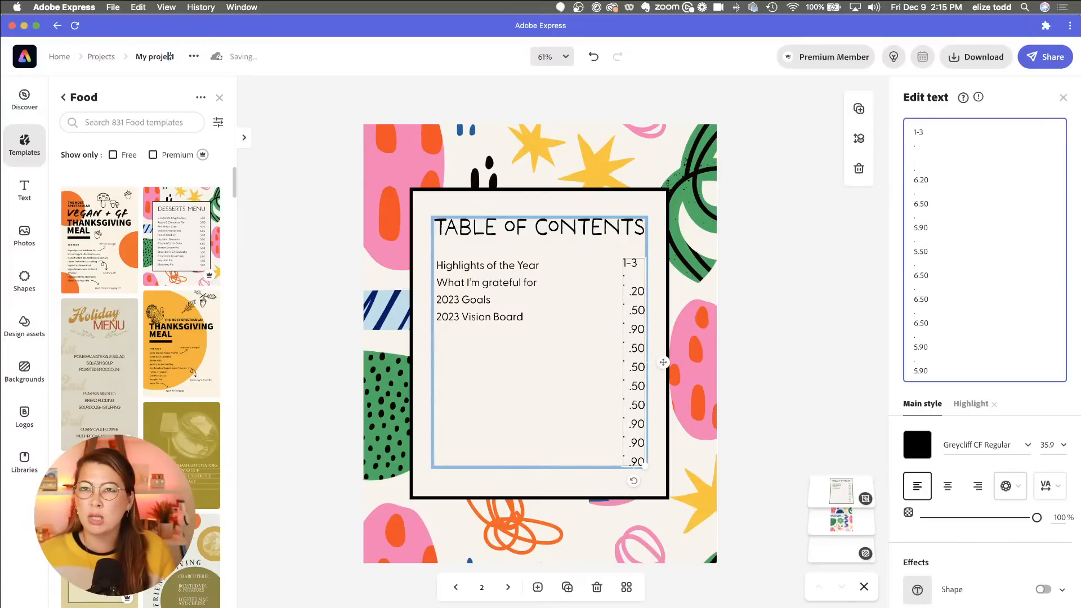
{"action": "type", "text": "4"}
{"action": "left_click_drag", "start_coordinate": [928, 181], "coordinate": [904, 207]}
{"action": "type", "text": "5 . "}
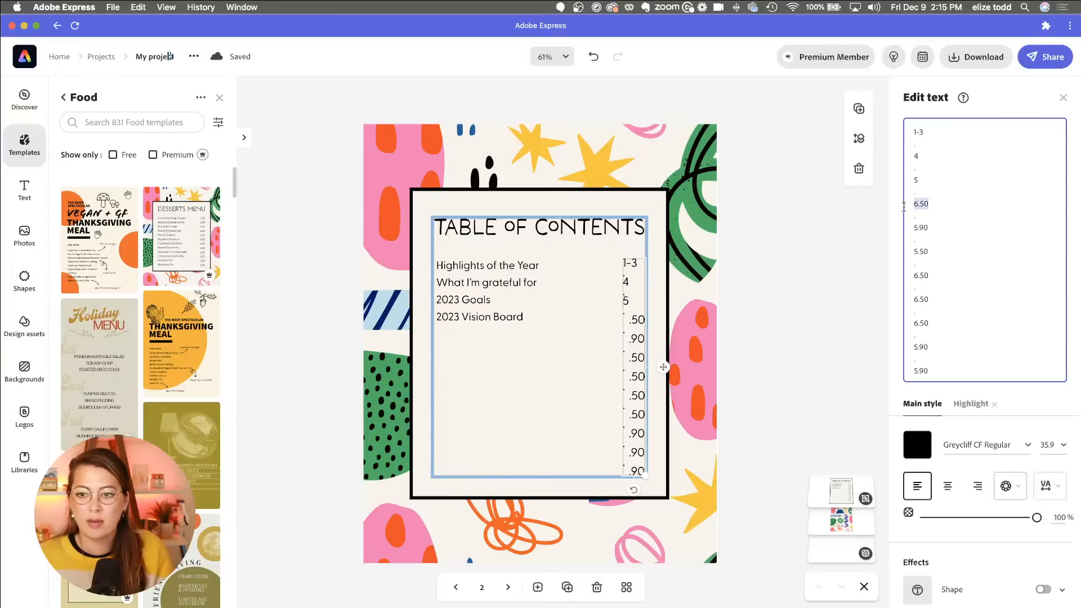
{"action": "type", "text": "6"}
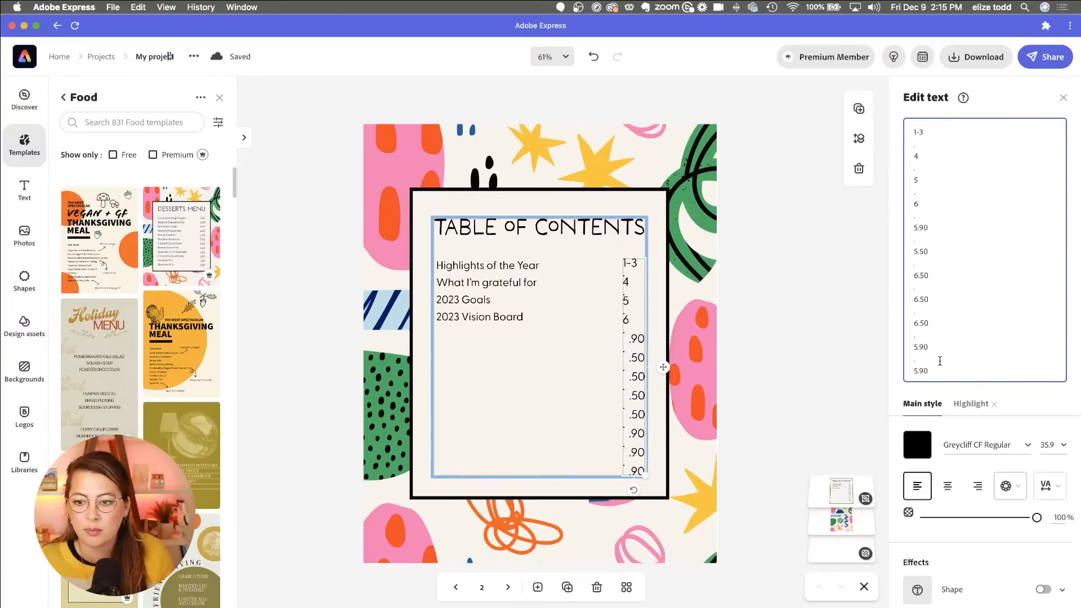
Step: Delete all the remaining prices and the leftover lines below page number 6
{"action": "scroll", "coordinate": [938, 367], "scroll_direction": "down", "scroll_amount": 1}
{"action": "left_click_drag", "start_coordinate": [938, 367], "coordinate": [901, 189]}
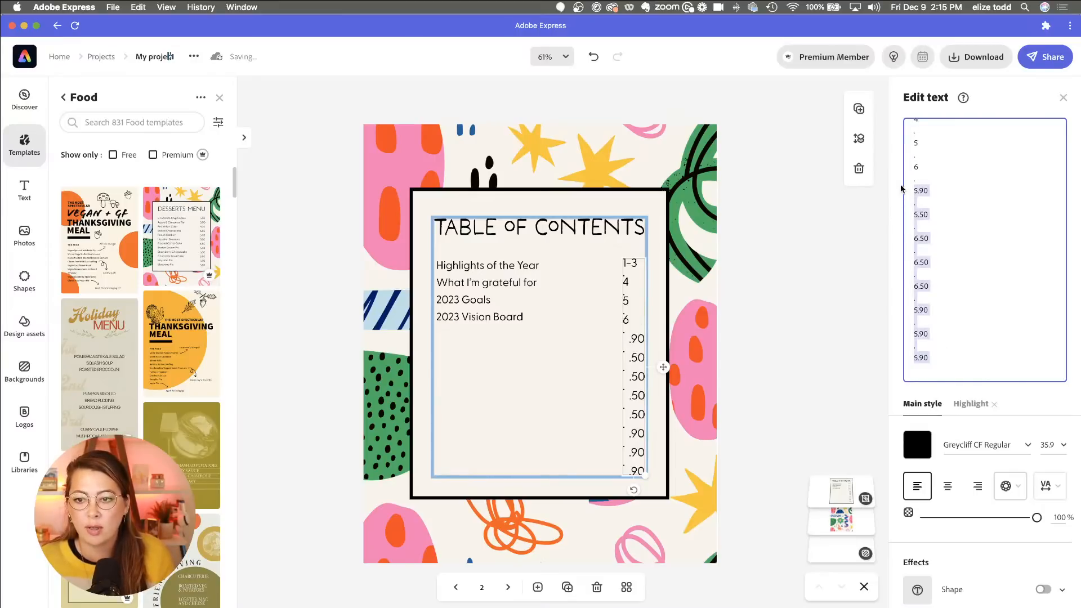
{"action": "left_click", "coordinate": [987, 275]}
{"action": "left_click_drag", "start_coordinate": [932, 368], "coordinate": [899, 192]}
{"action": "key", "text": "BackSpace"}
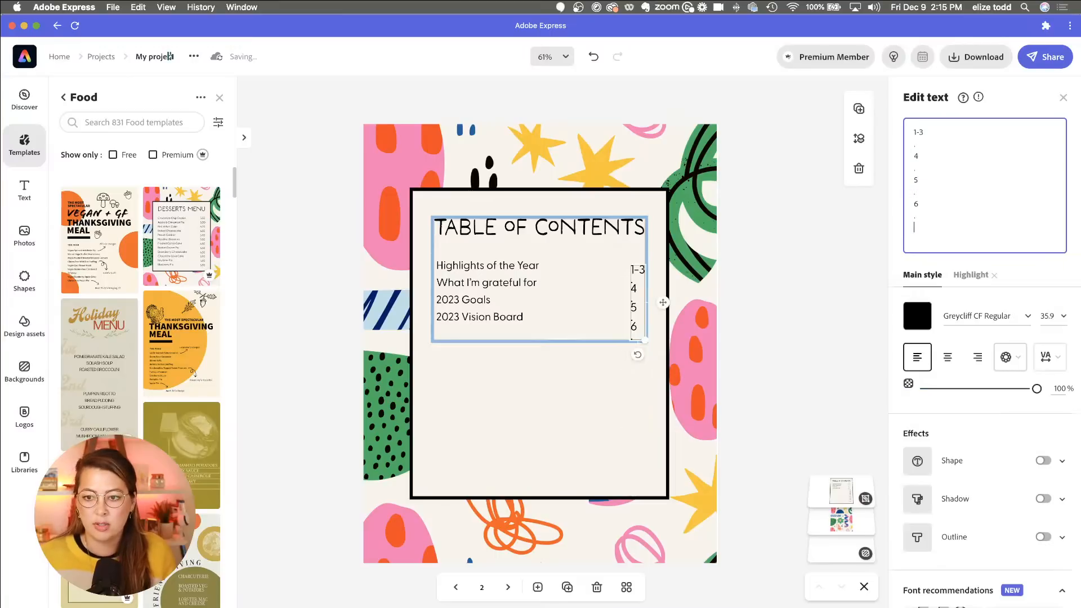
{"action": "key", "text": "BackSpace"}
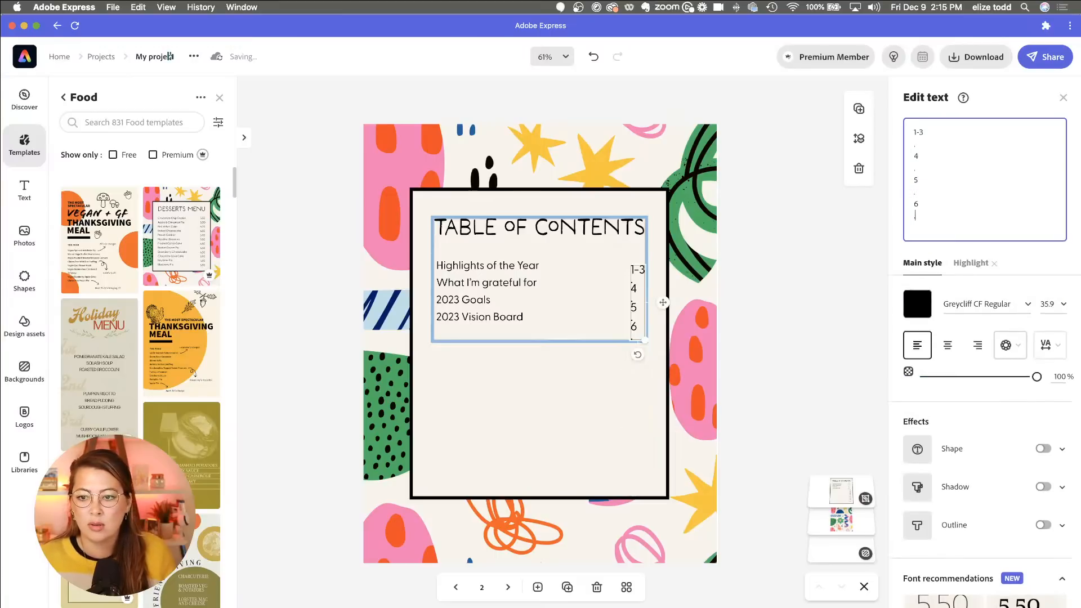
{"action": "key", "text": "BackSpace"}
Step: Try to remove the dots separating the page numbers, and undo the removal
{"action": "left_click", "coordinate": [919, 146]}
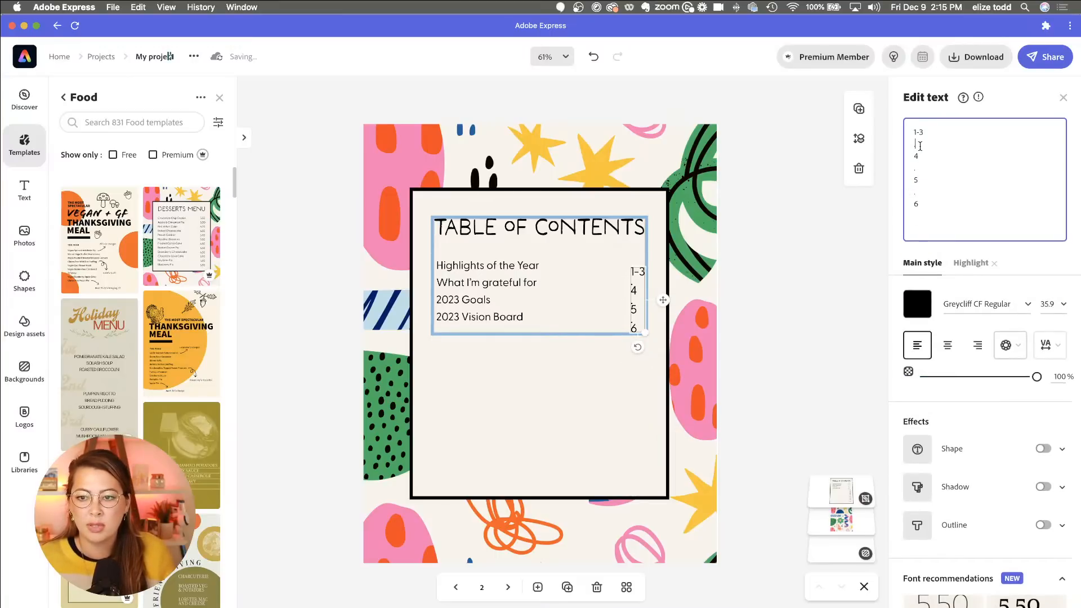
{"action": "key", "text": "BackSpace"}
{"action": "left_click", "coordinate": [916, 169]}
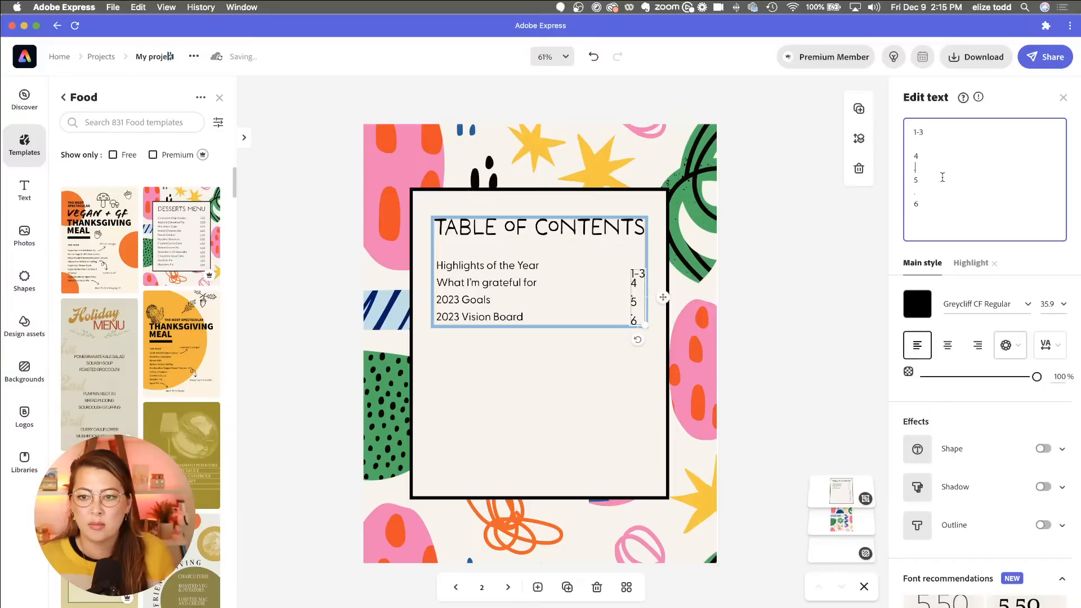
{"action": "key", "text": "BackSpace"}
{"action": "left_click", "coordinate": [917, 193]}
{"action": "key", "text": "BackSpace"}
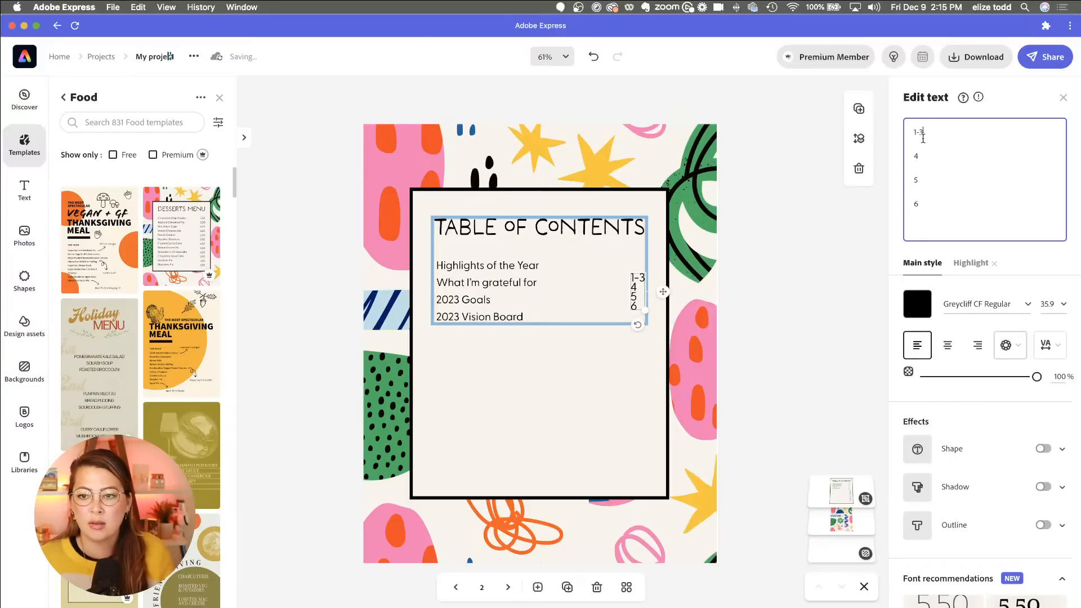
{"action": "key", "text": "BackSpace"}
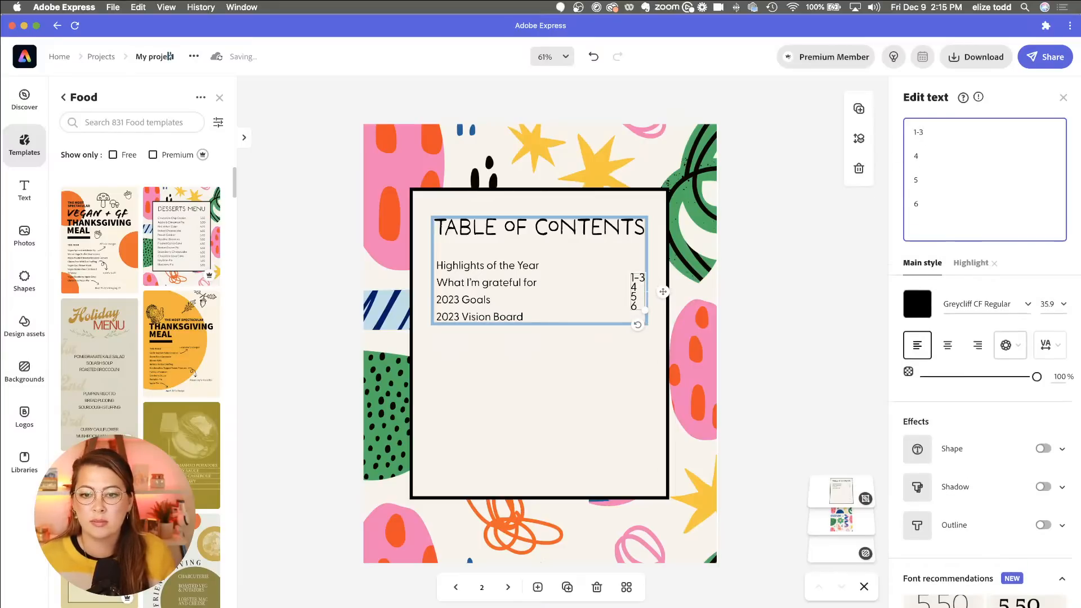
{"action": "key", "text": "Return"}
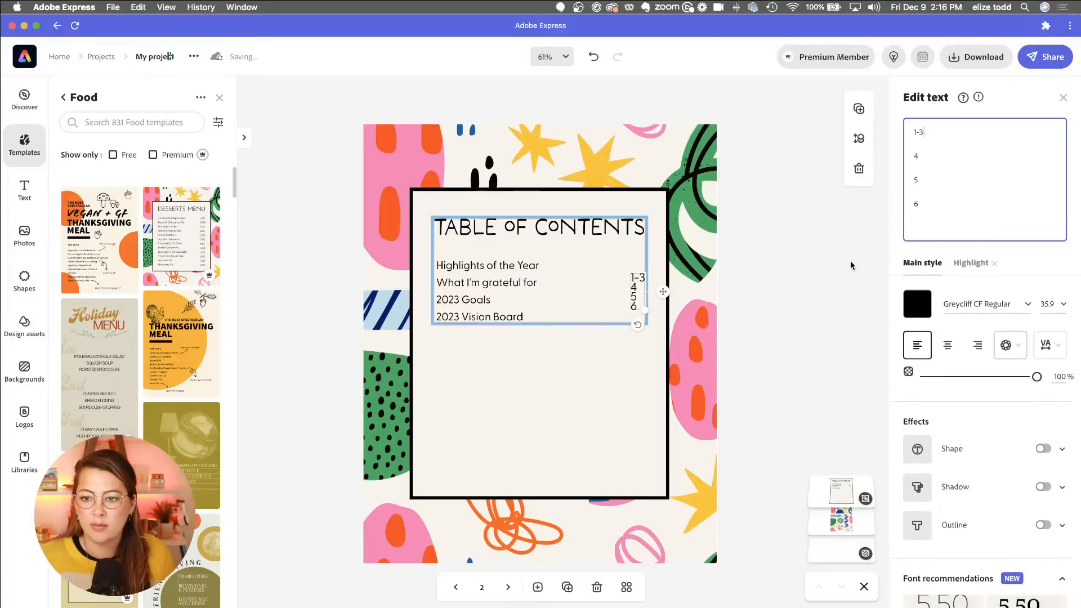
{"action": "key", "text": "super+z"}
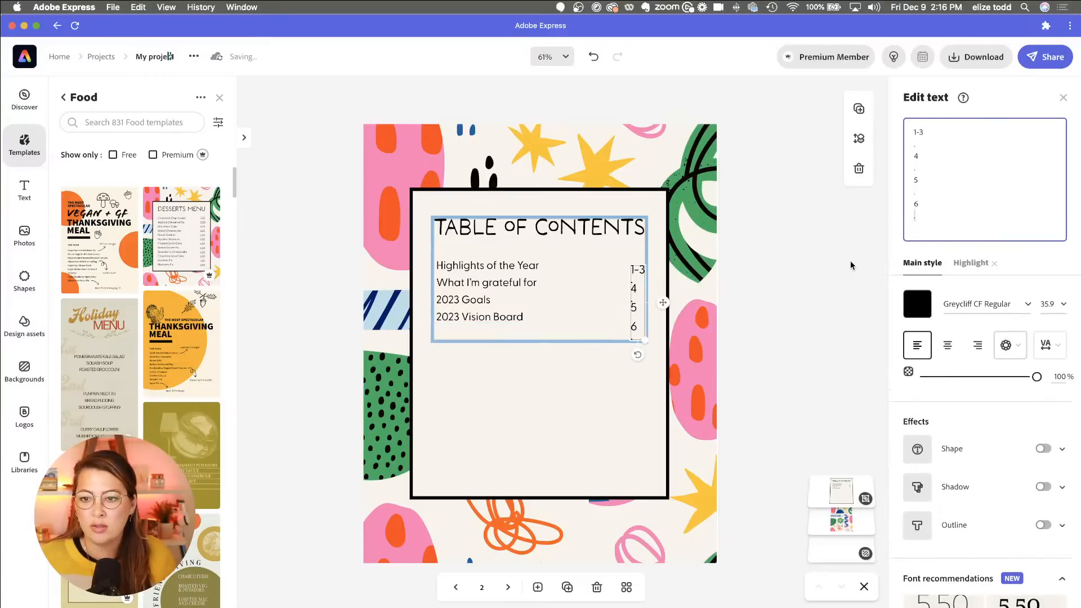
Step: Change the border color of the frame around the contents list to light purple #C595BD from the E-Book palette
{"action": "left_click", "coordinate": [569, 289]}
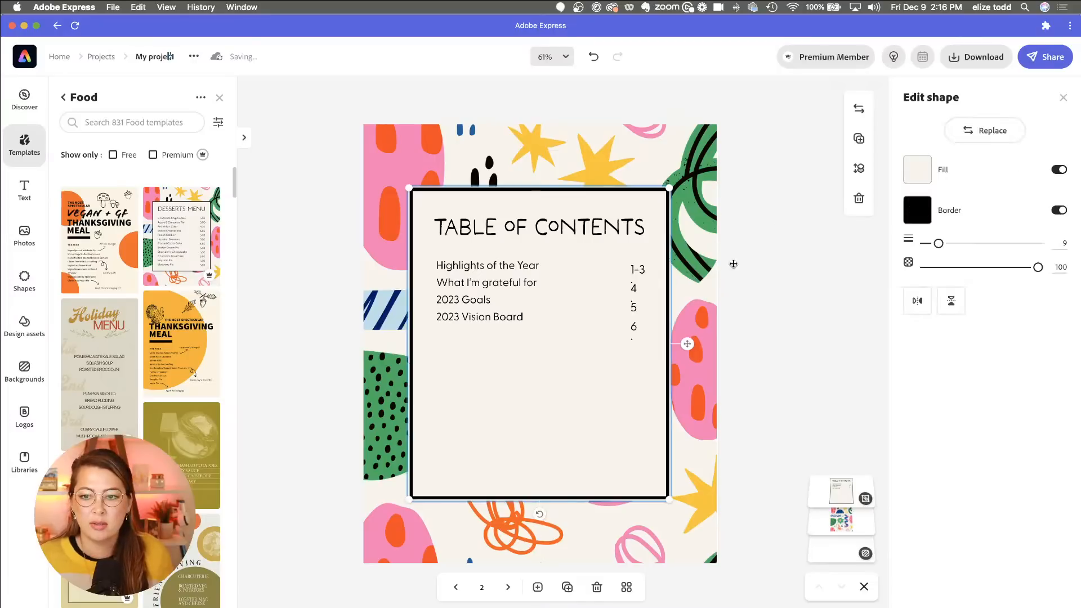
{"action": "left_click", "coordinate": [640, 317]}
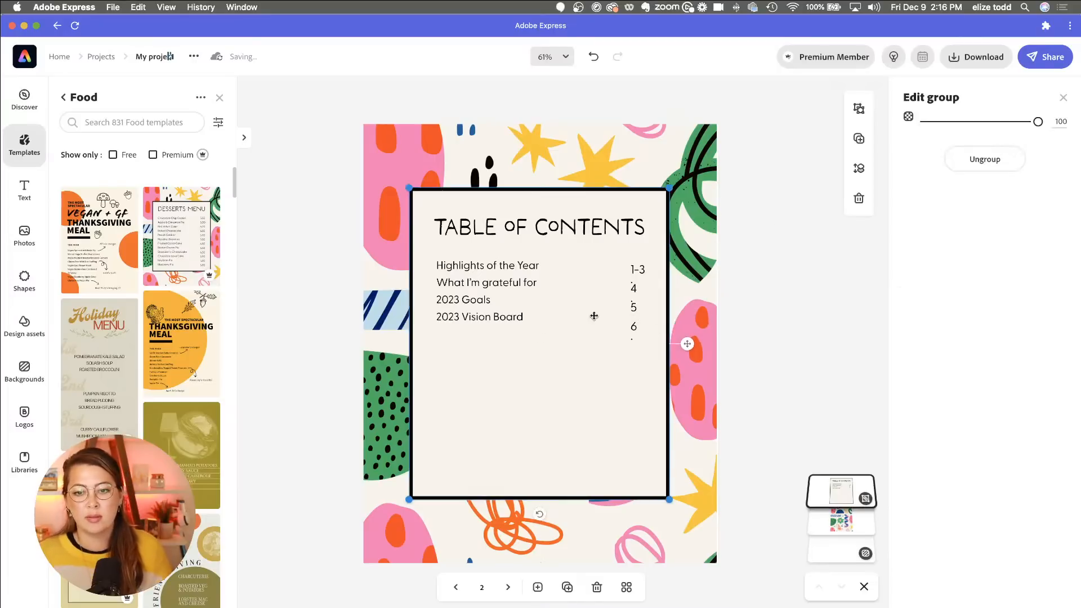
{"action": "left_click", "coordinate": [755, 248]}
{"action": "left_click", "coordinate": [577, 378]}
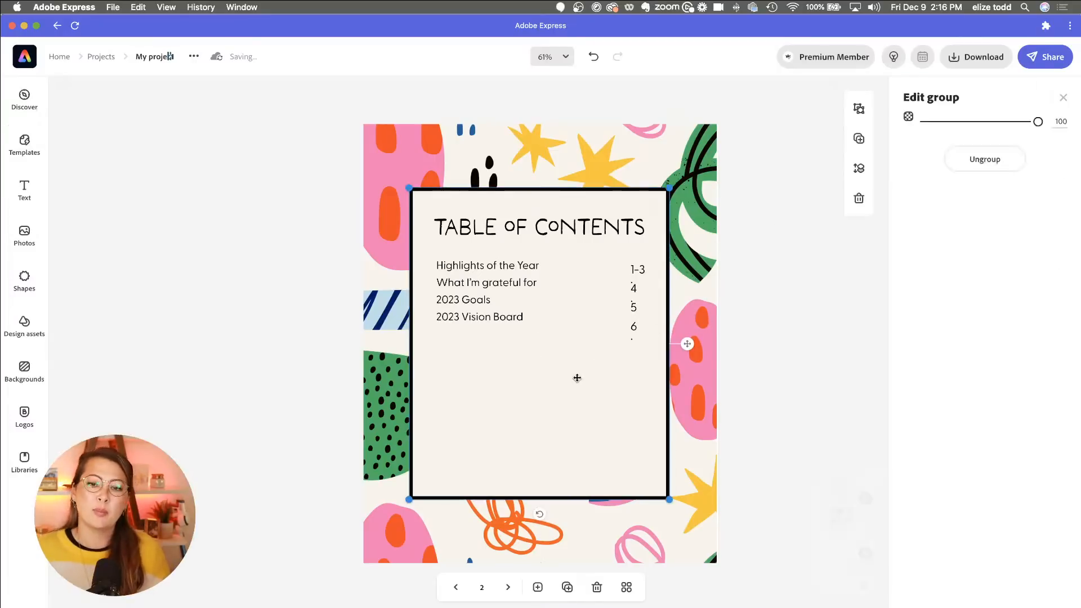
{"action": "left_click", "coordinate": [630, 342]}
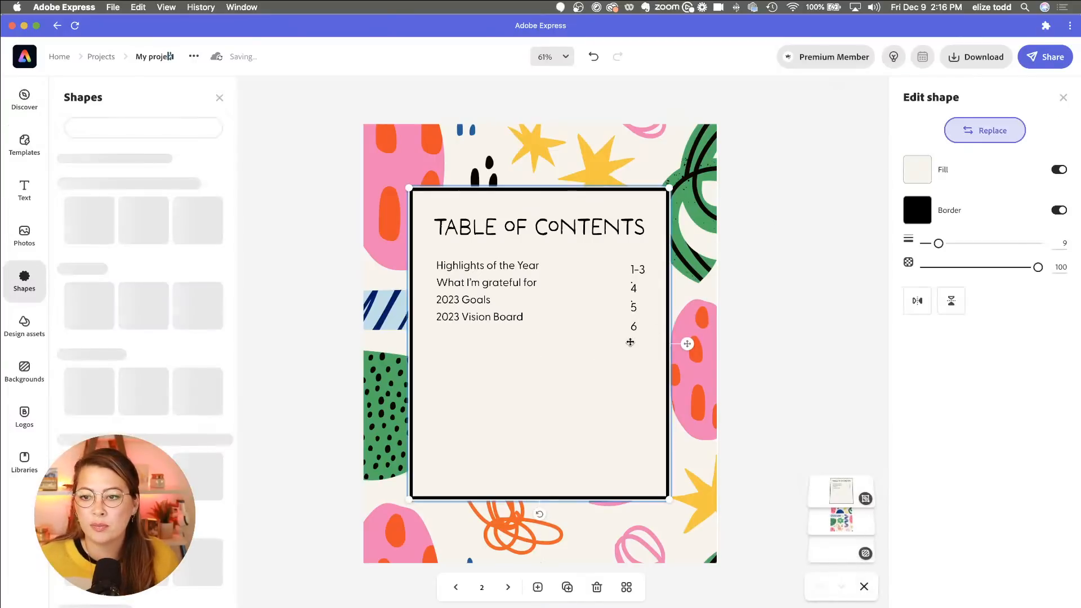
{"action": "left_click", "coordinate": [917, 210]}
{"action": "left_click", "coordinate": [1000, 273]}
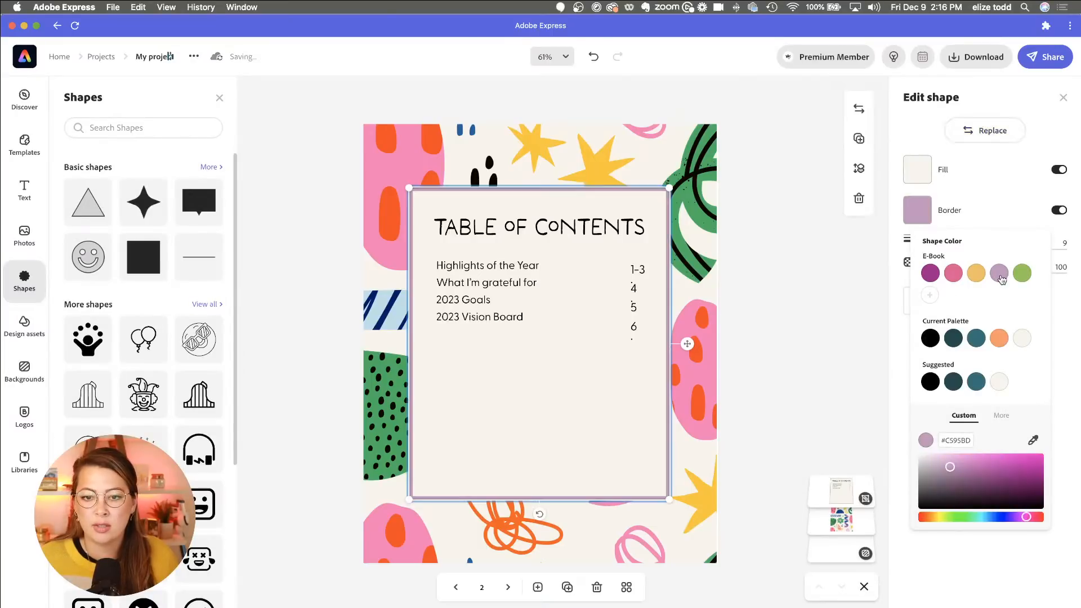
Step: Try to edit the patterned background image, and undo its accidental shift
{"action": "left_click", "coordinate": [713, 326]}
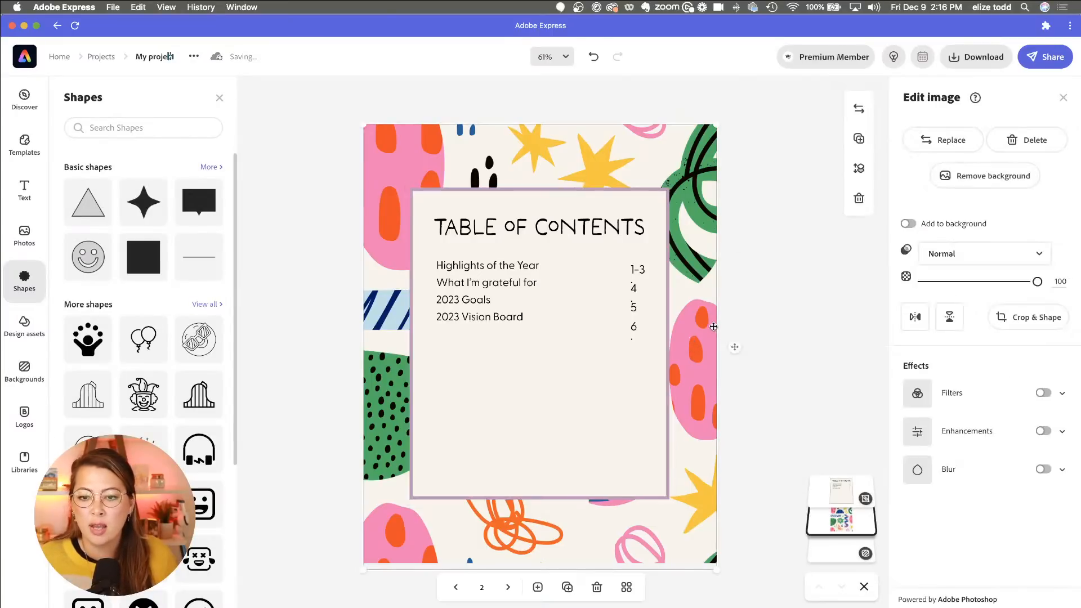
{"action": "double_click", "coordinate": [382, 162]}
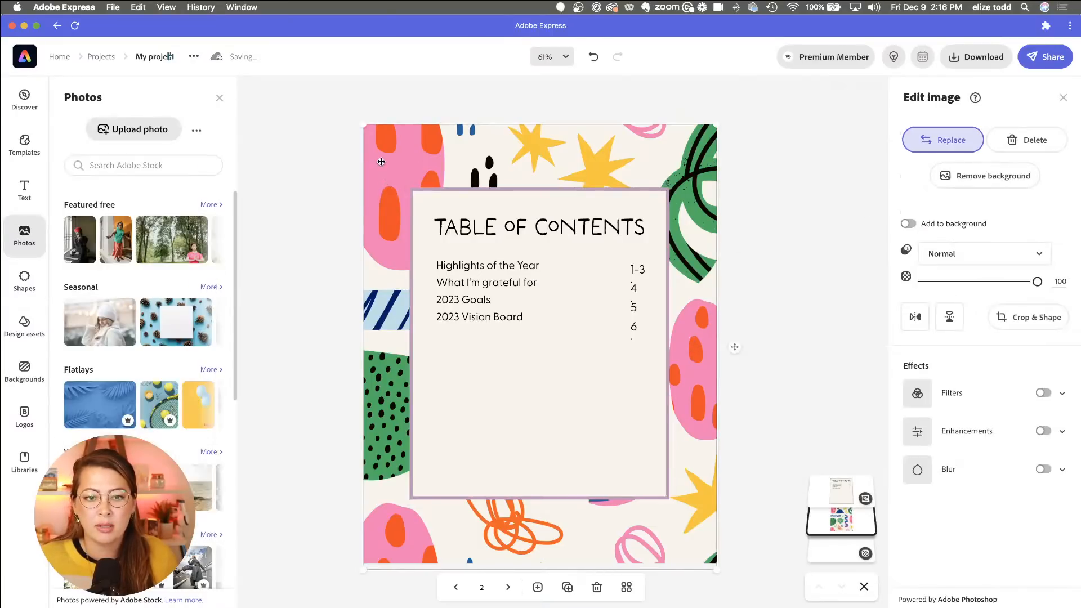
{"action": "mouse_move", "coordinate": [382, 152]}
{"action": "left_mouse_down"}
{"action": "mouse_move", "coordinate": [441, 151]}
{"action": "mouse_move", "coordinate": [396, 149]}
{"action": "left_mouse_up"}
{"action": "key", "text": "super+z"}
{"action": "double_click", "coordinate": [397, 149]}
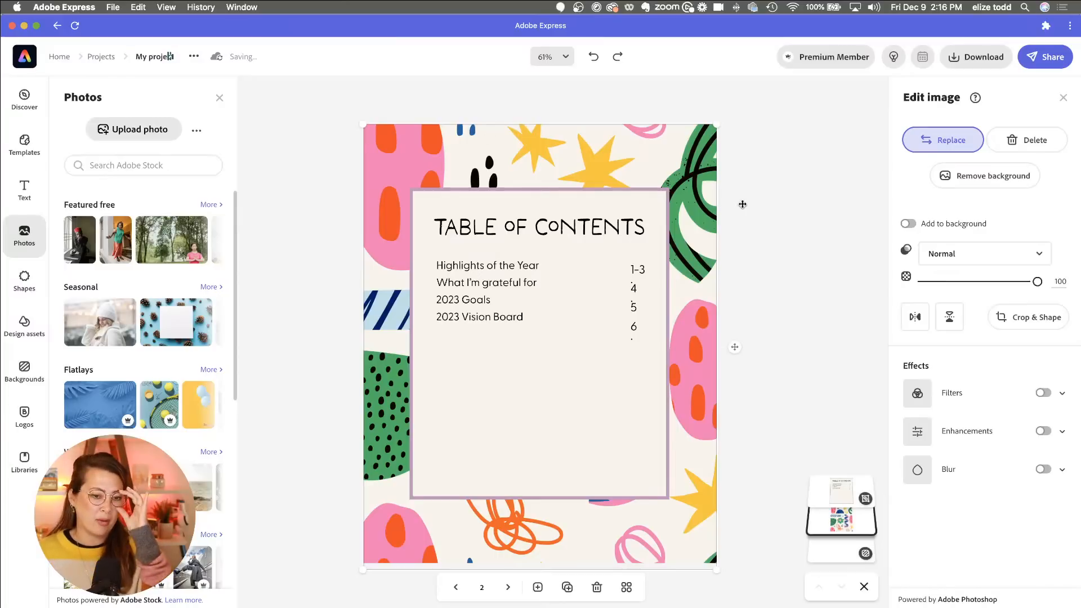
{"action": "left_click", "coordinate": [966, 139]}
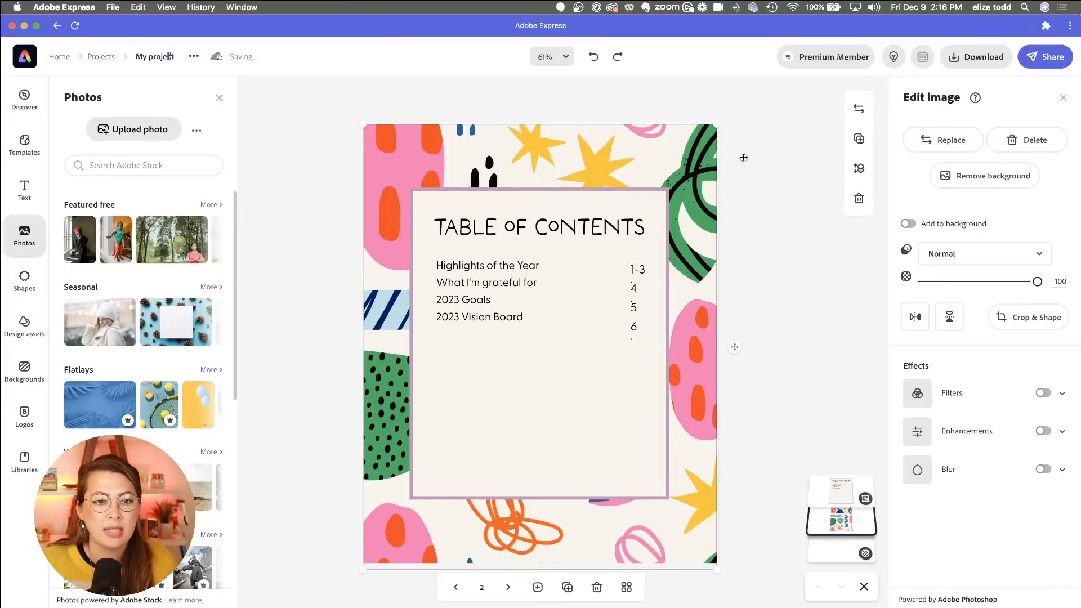
{"action": "left_click", "coordinate": [952, 141]}
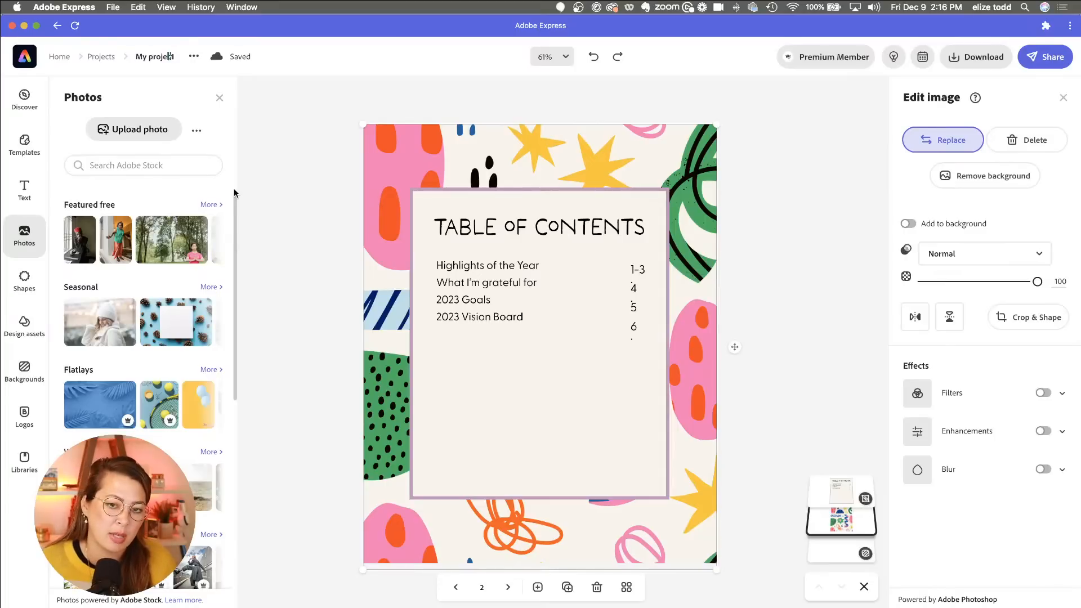
Step: Review the e-book's pages in order, from the cover through to the final photo-grid vision board
{"action": "left_click", "coordinate": [455, 588]}
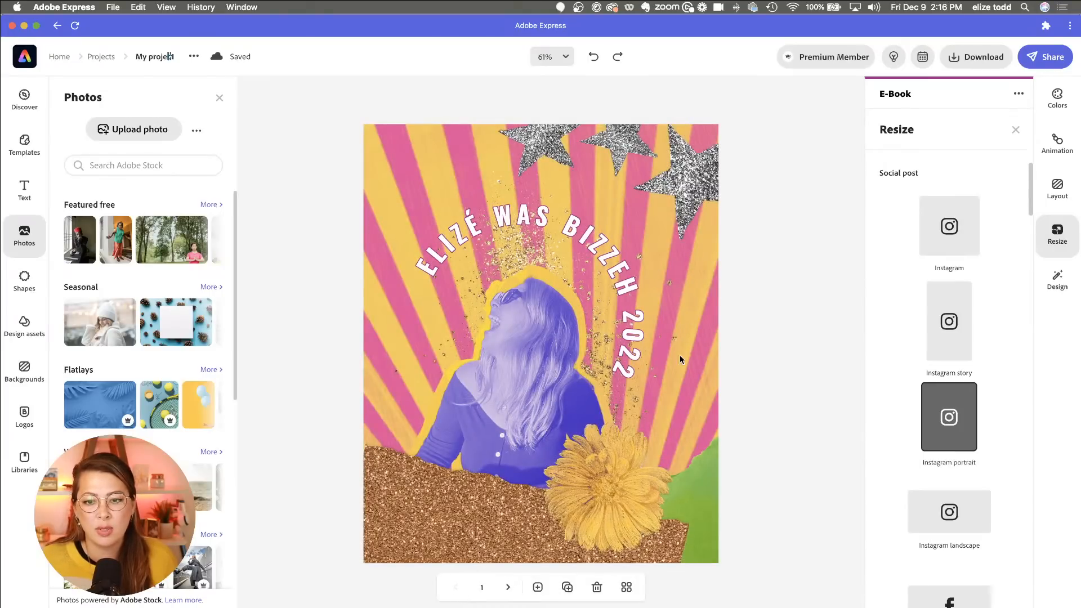
{"action": "left_click", "coordinate": [507, 589]}
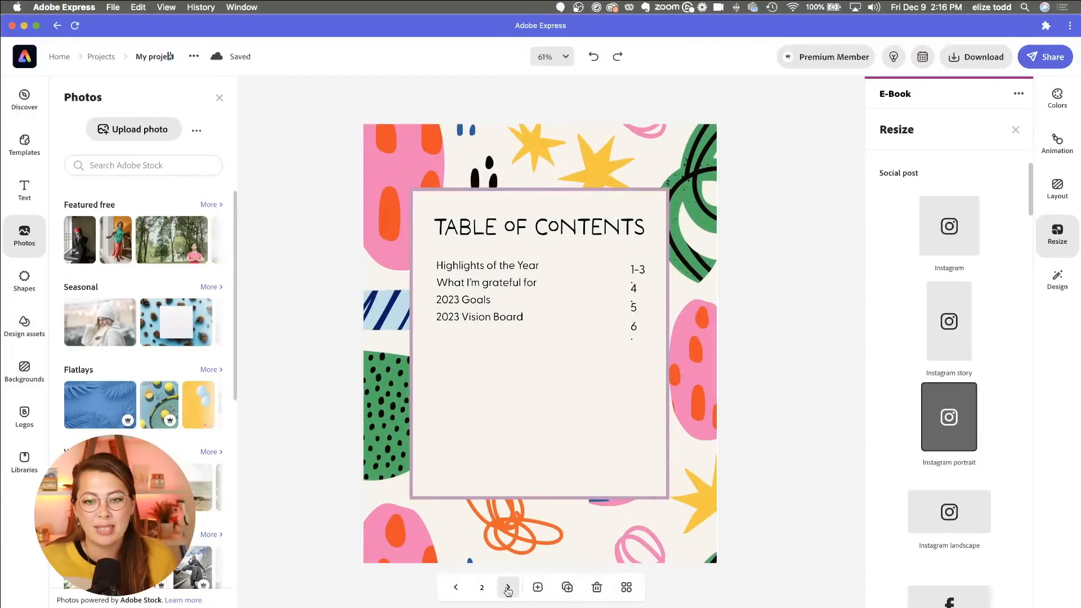
{"action": "left_click", "coordinate": [507, 588]}
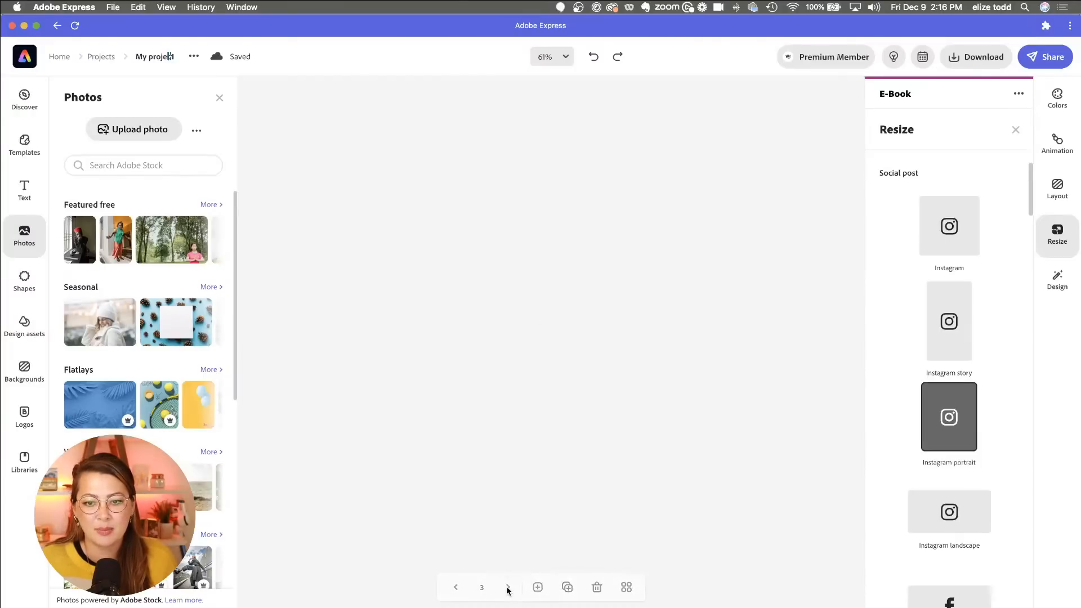
{"action": "left_click", "coordinate": [507, 588]}
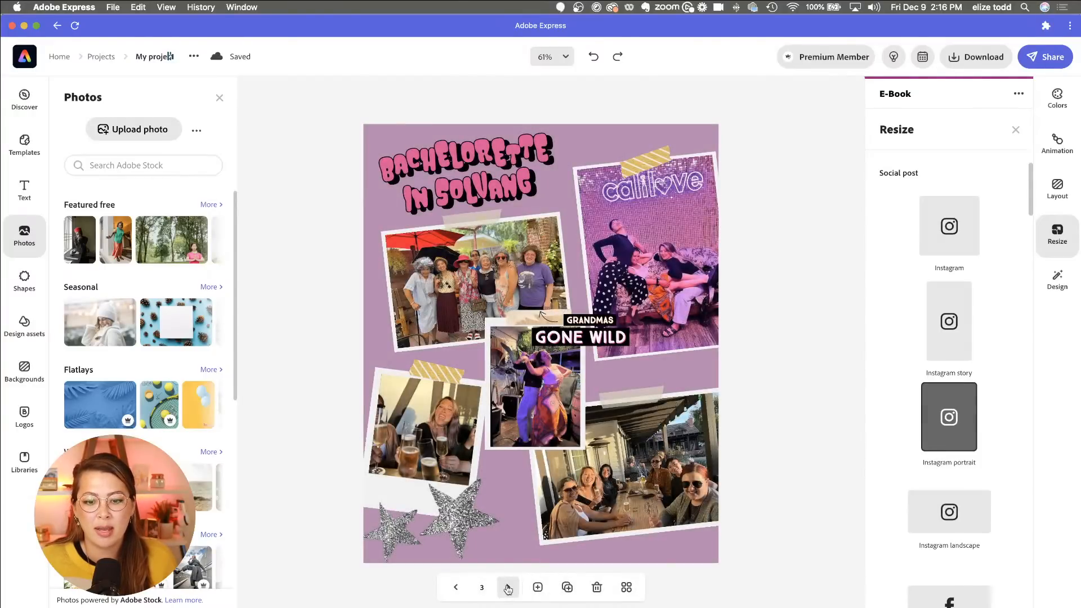
{"action": "left_click", "coordinate": [507, 588]}
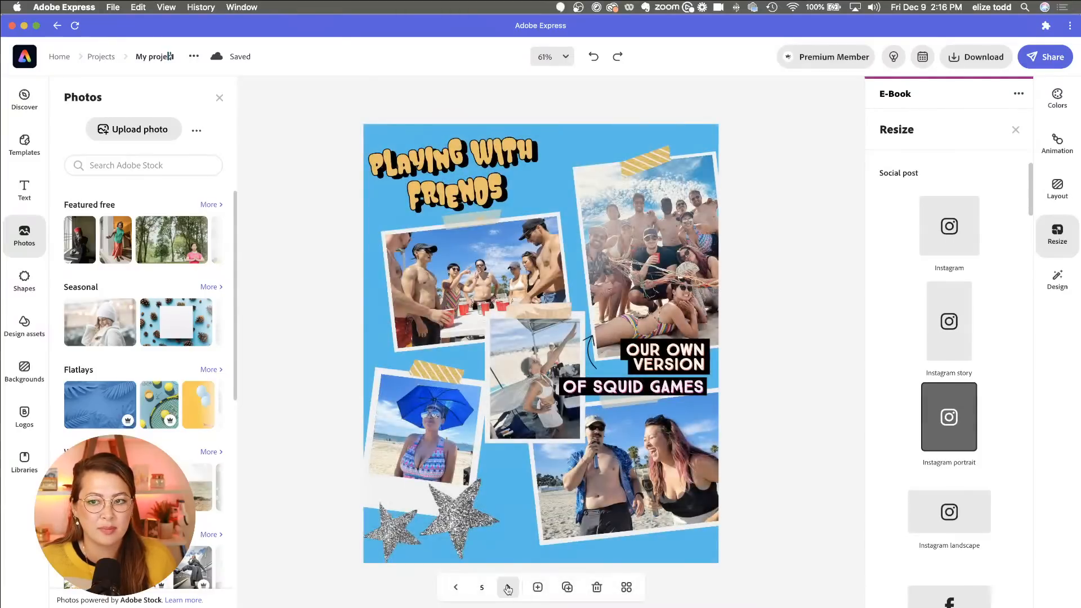
{"action": "left_click", "coordinate": [508, 588]}
{"action": "left_click", "coordinate": [507, 588]}
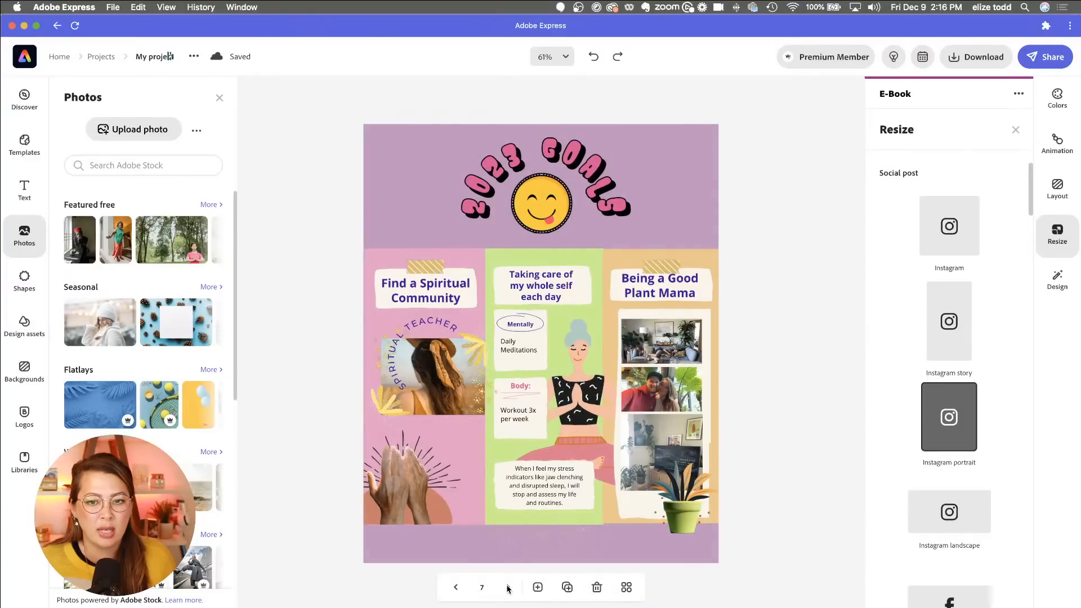
{"action": "left_click", "coordinate": [508, 588]}
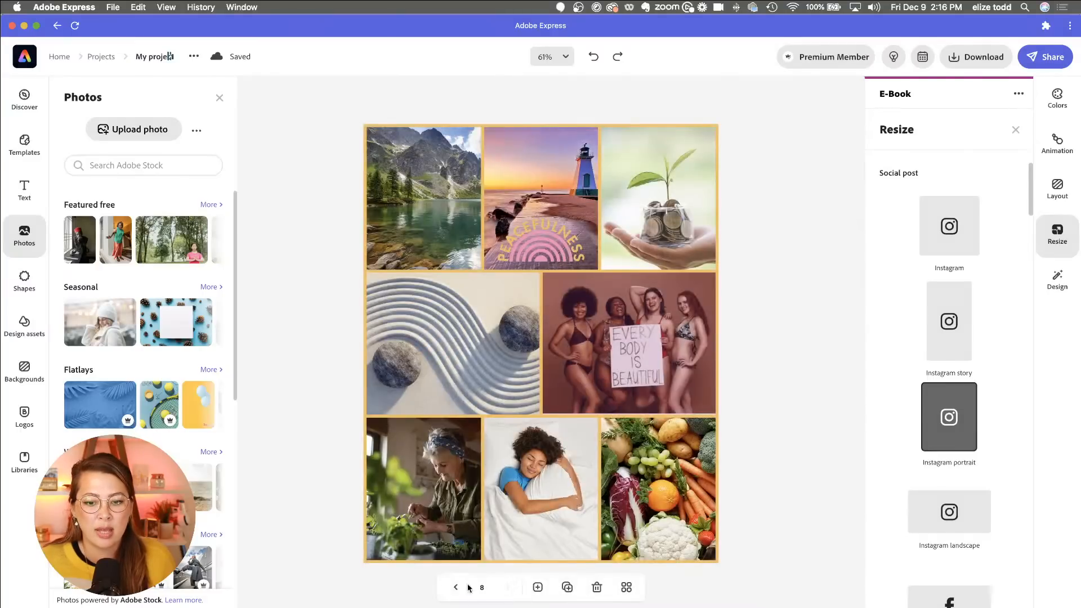
Step: Copy the two silver glitter stars from the "Playing with Friends" page
{"action": "left_click", "coordinate": [455, 587]}
{"action": "left_click", "coordinate": [455, 589]}
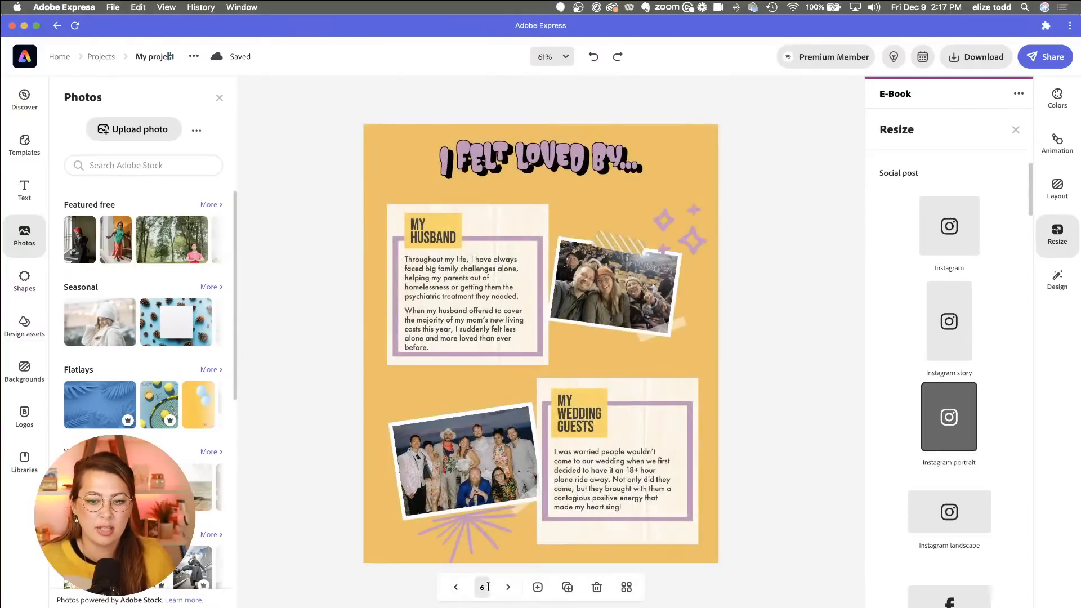
{"action": "left_click", "coordinate": [454, 588]}
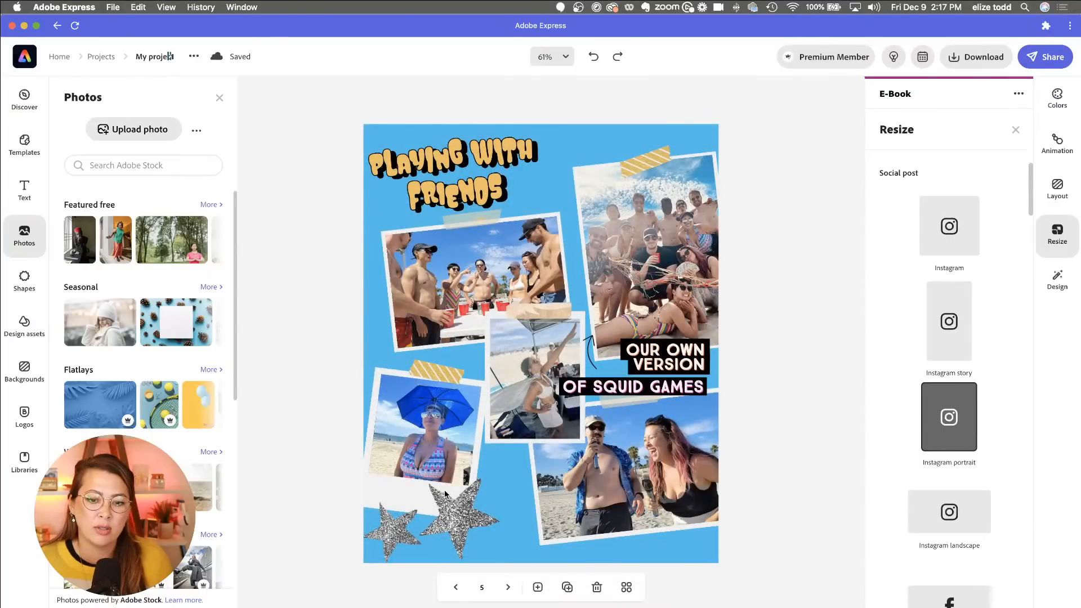
{"action": "left_click", "coordinate": [445, 500]}
{"action": "left_click", "coordinate": [400, 533], "text": "shift"}
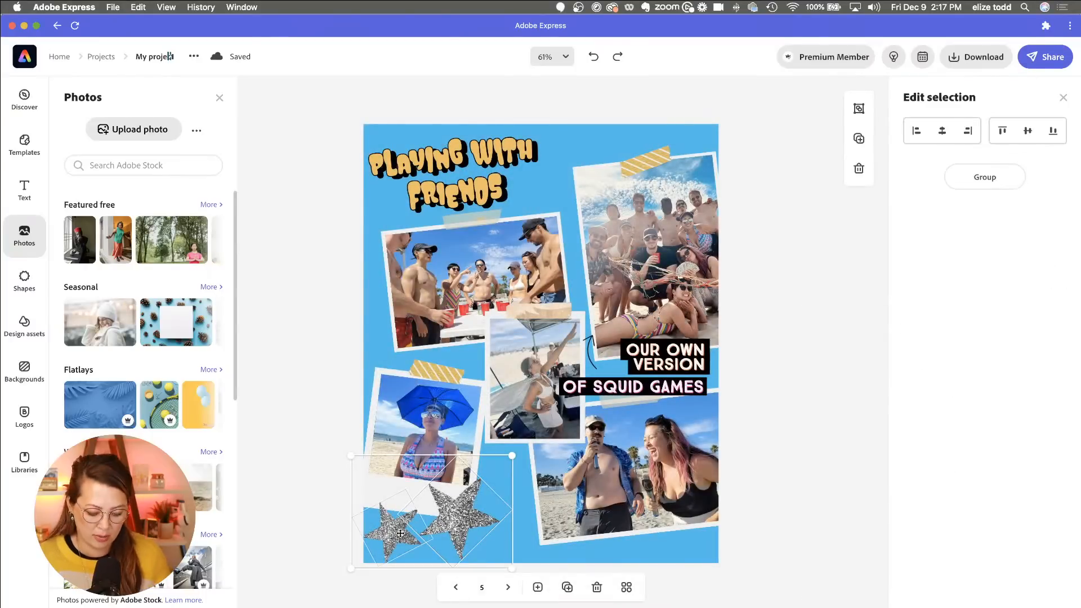
Step: Paste the two glitter stars onto the table of contents page and place them at the frame's lower-right corner
{"action": "left_click", "coordinate": [455, 587]}
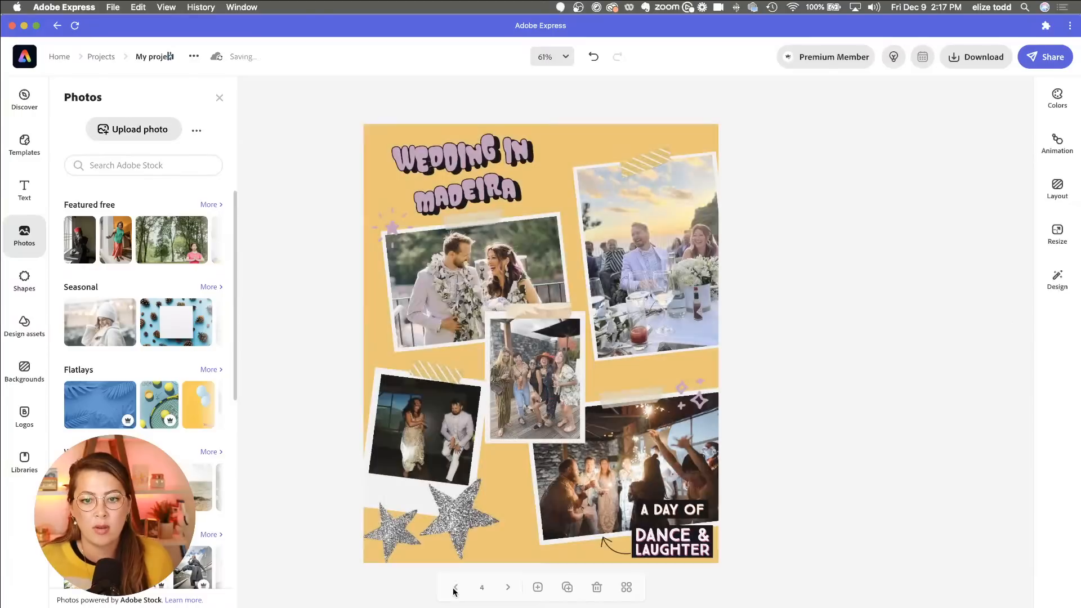
{"action": "left_click", "coordinate": [455, 588]}
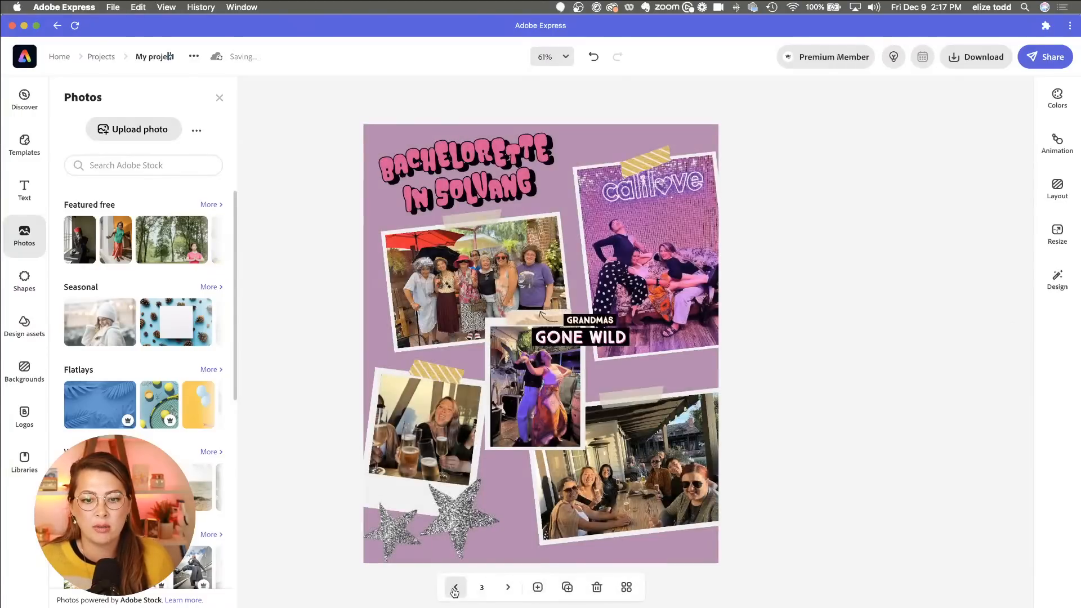
{"action": "left_click", "coordinate": [456, 588]}
{"action": "left_click", "coordinate": [392, 293]}
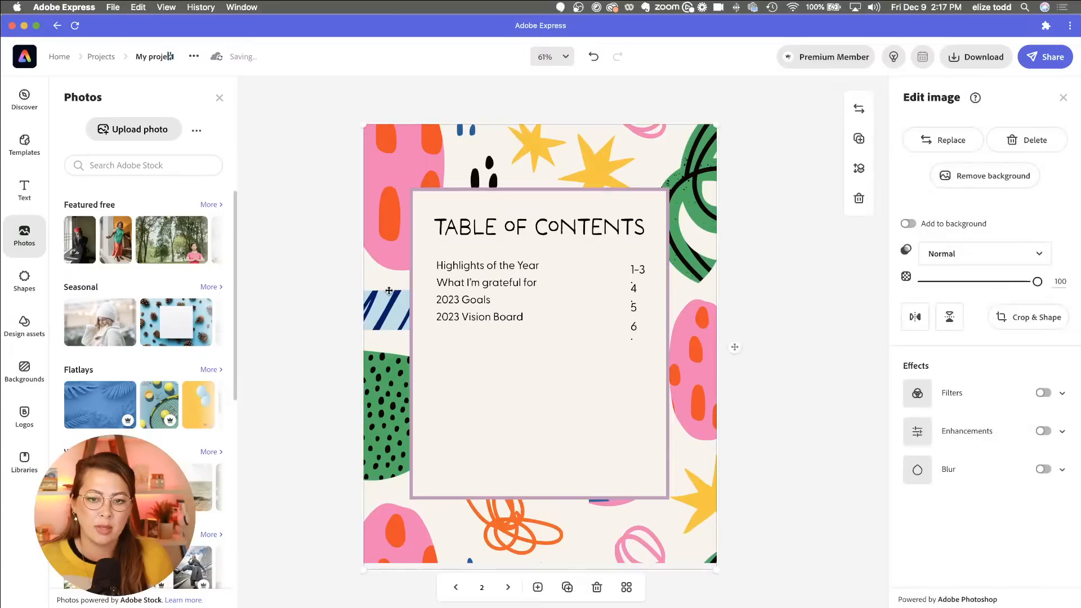
{"action": "key", "text": "super+v"}
{"action": "left_click_drag", "start_coordinate": [477, 513], "coordinate": [636, 454]}
Step: Replace the patterned background image on the contents page with the pink airplane photo from the Flatlays collection
{"action": "left_click", "coordinate": [705, 334]}
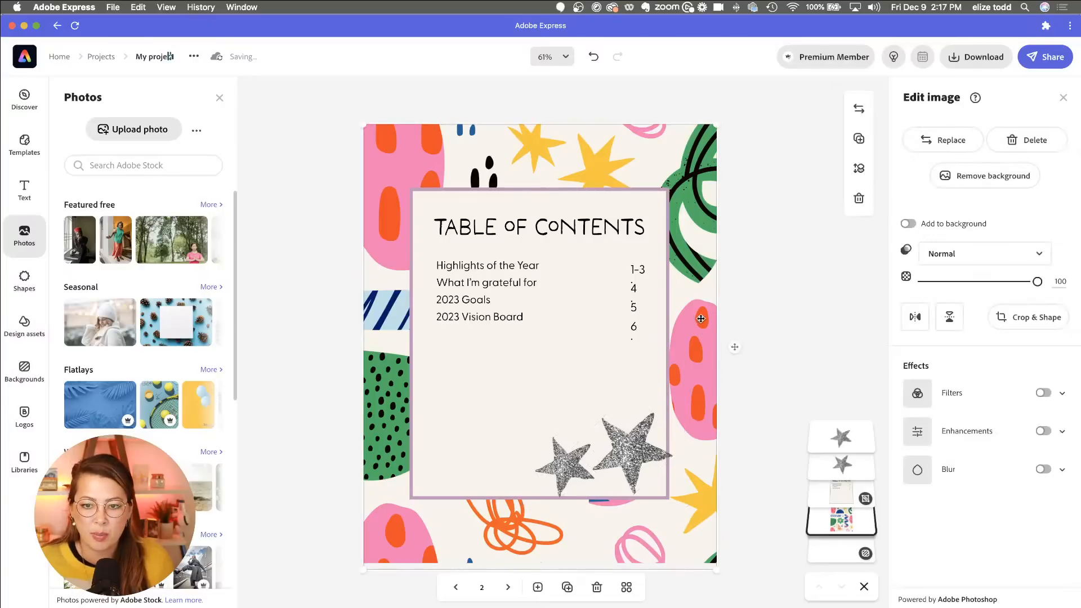
{"action": "left_click", "coordinate": [944, 139]}
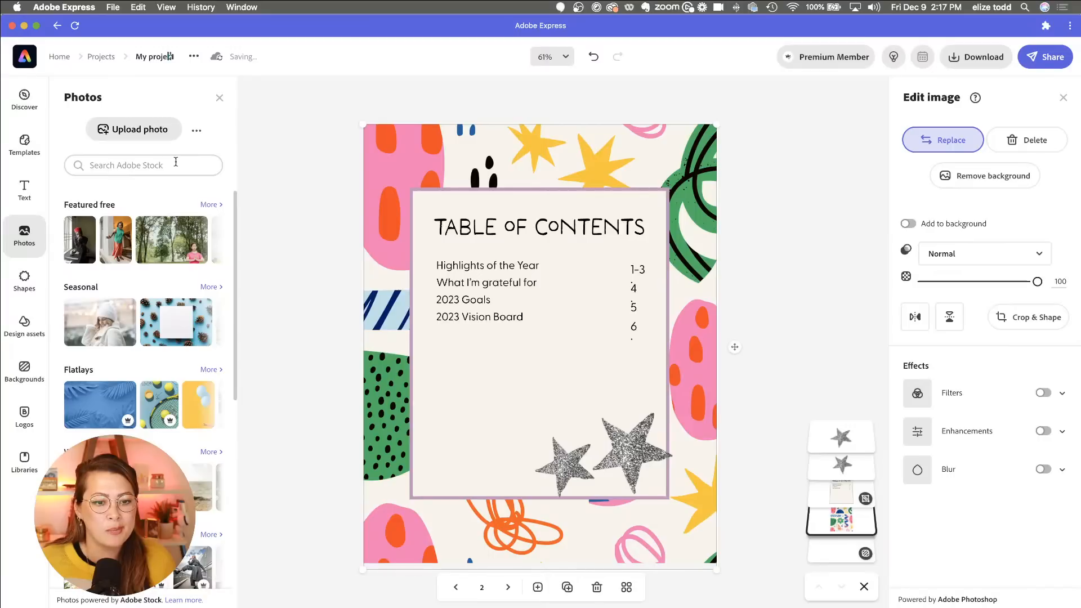
{"action": "scroll", "coordinate": [188, 428], "scroll_direction": "down", "scroll_amount": 1}
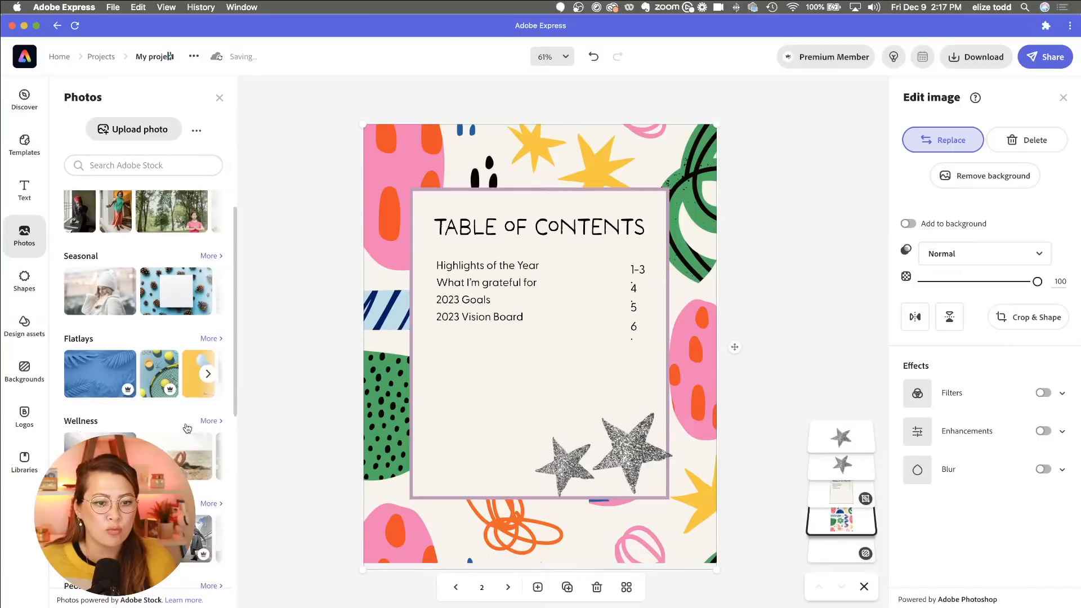
{"action": "left_click", "coordinate": [212, 339]}
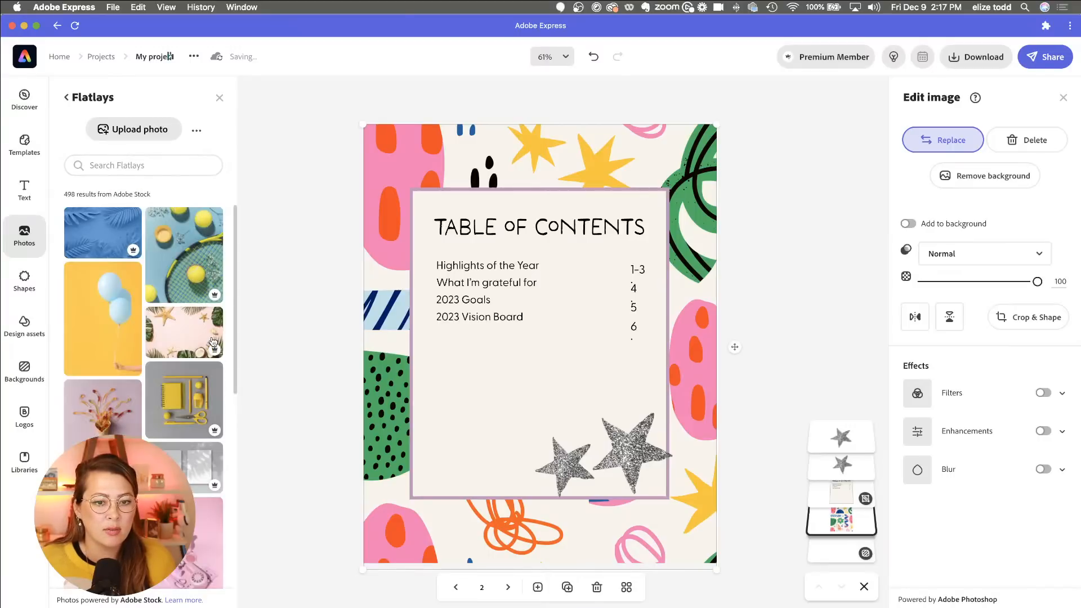
{"action": "scroll", "coordinate": [194, 474], "scroll_direction": "down", "scroll_amount": 10}
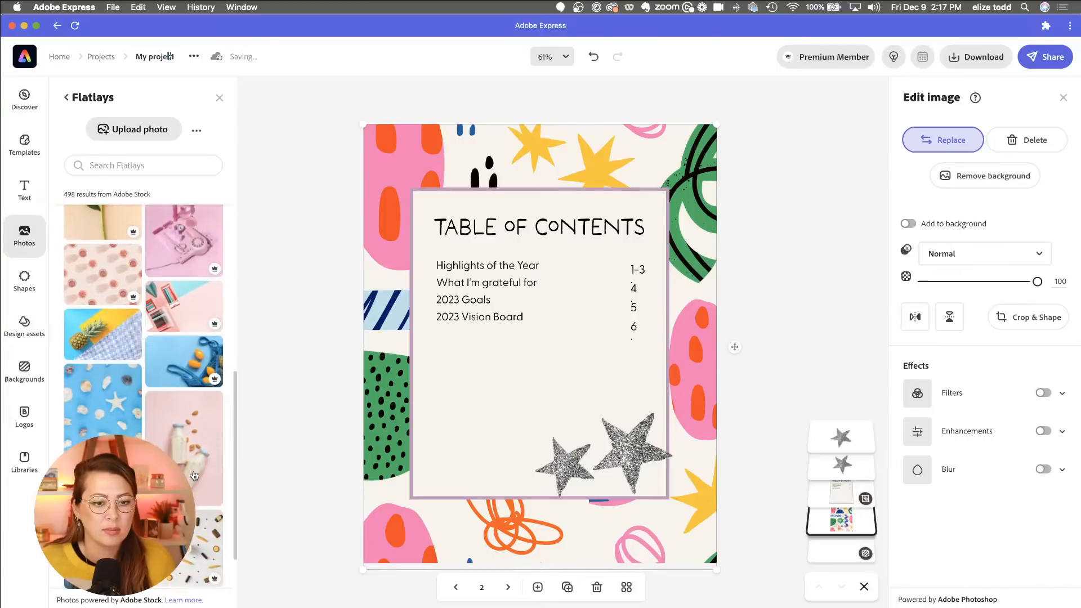
{"action": "scroll", "coordinate": [191, 450], "scroll_direction": "down", "scroll_amount": 5}
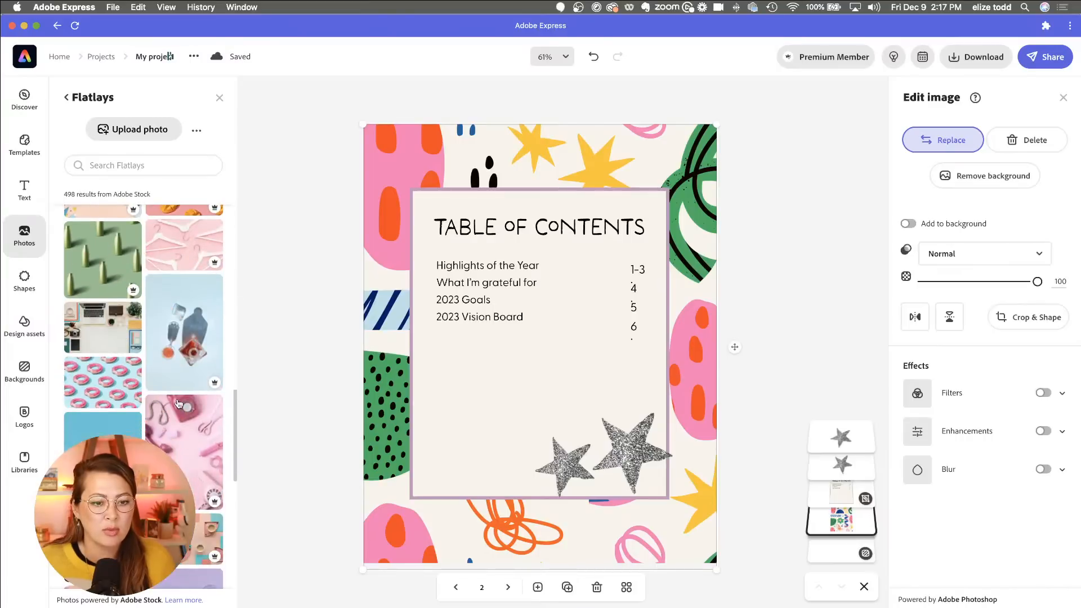
{"action": "scroll", "coordinate": [178, 403], "scroll_direction": "down", "scroll_amount": 8}
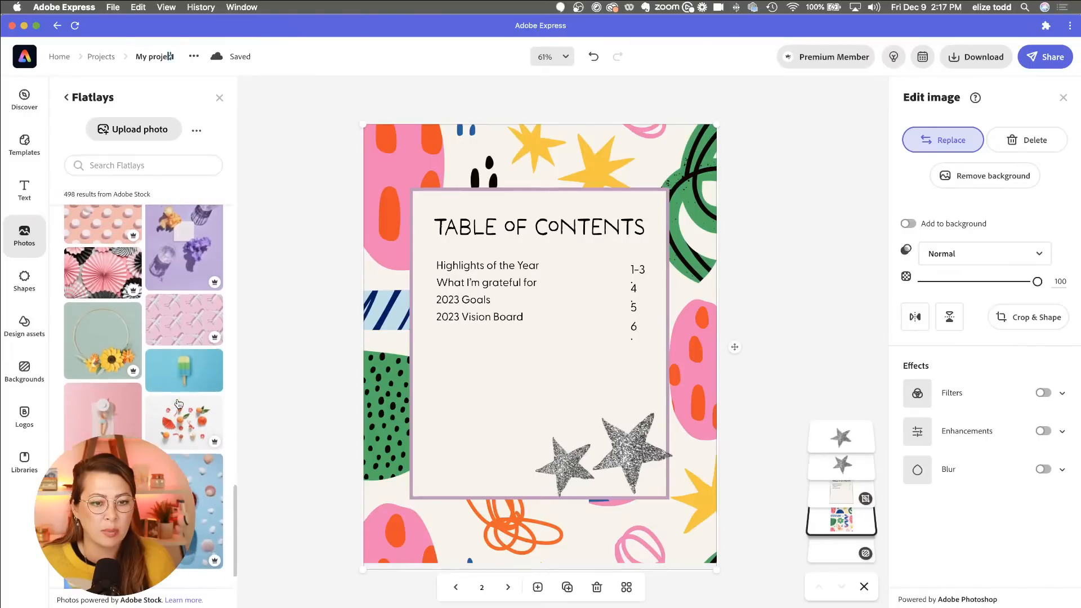
{"action": "left_click", "coordinate": [193, 319]}
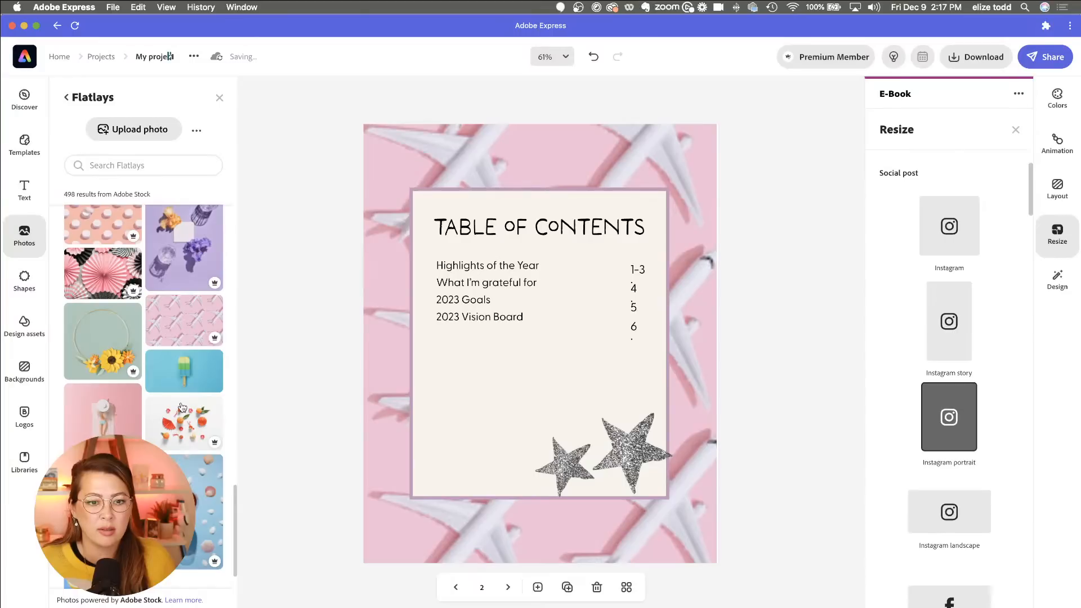
{"action": "scroll", "coordinate": [182, 406], "scroll_direction": "down", "scroll_amount": 5}
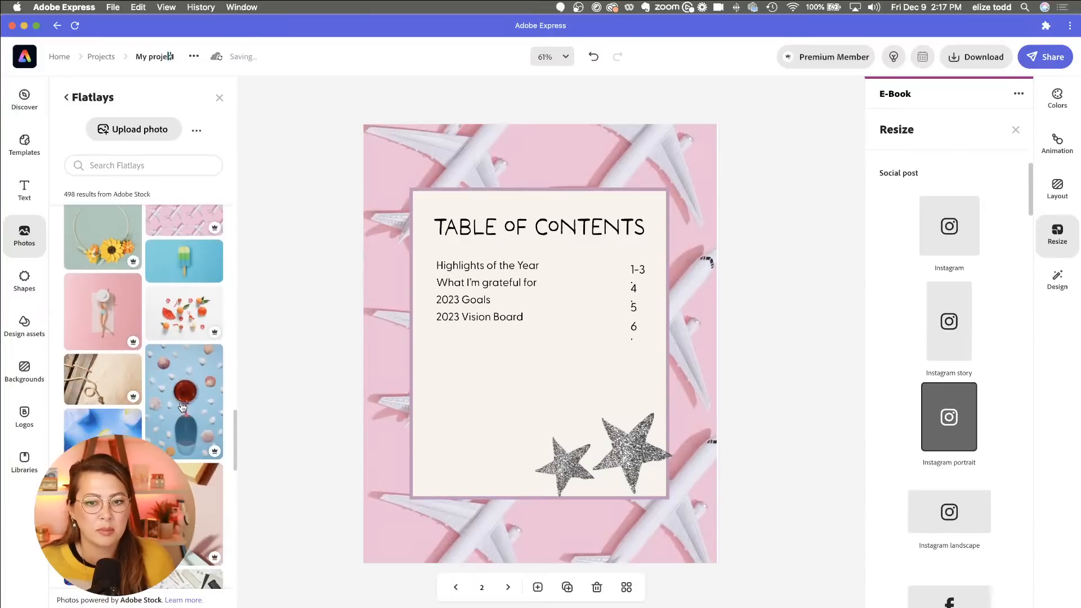
{"action": "scroll", "coordinate": [182, 406], "scroll_direction": "down", "scroll_amount": 1}
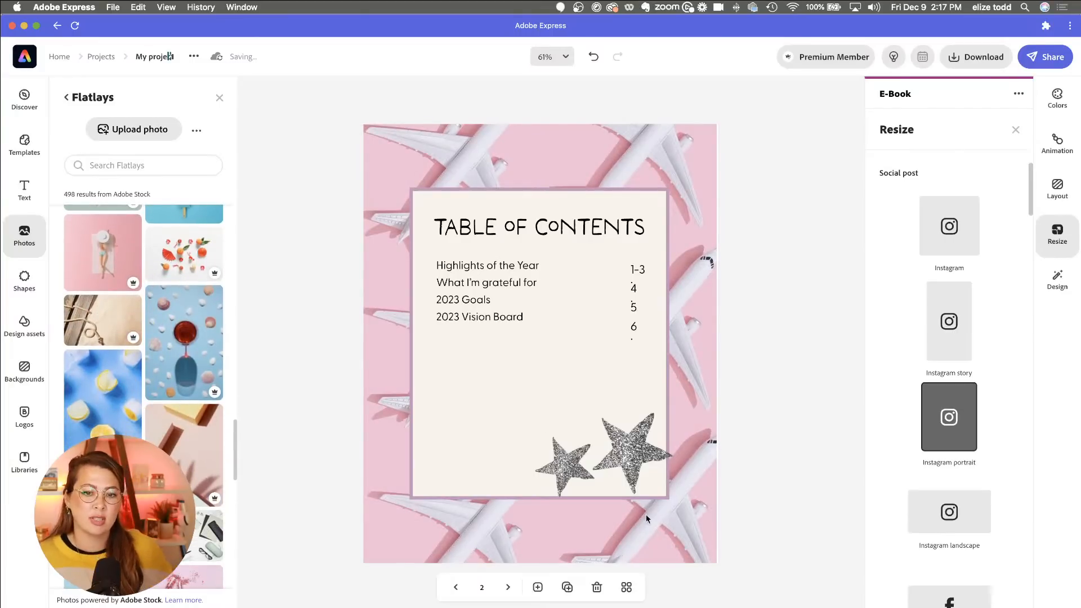
Step: Copy the font name Gurkner Jump from the "Bachelorette in Solvang" heading on page 3
{"action": "left_click", "coordinate": [455, 588]}
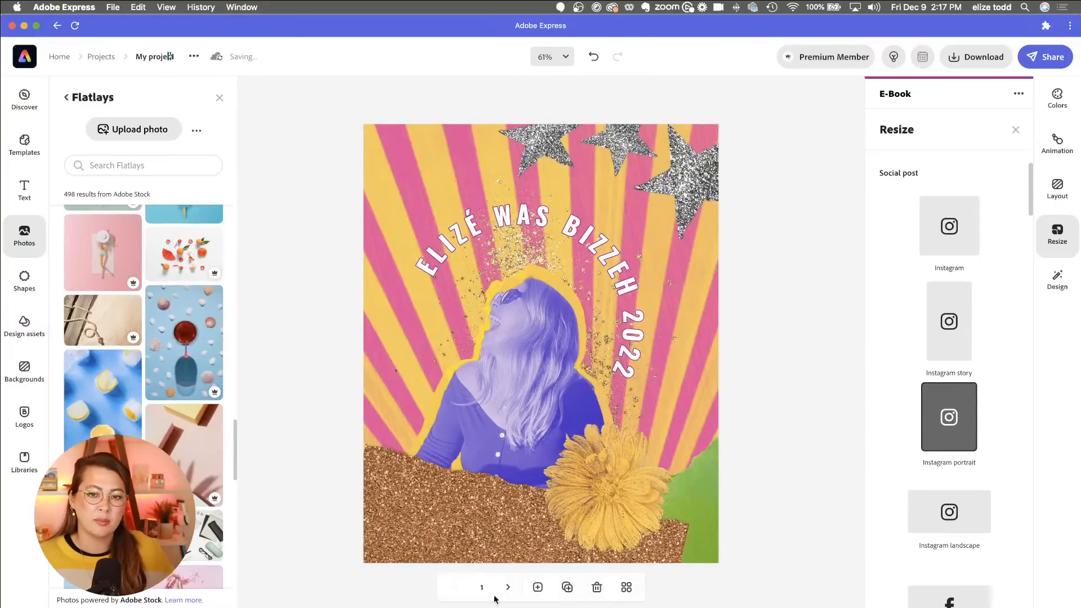
{"action": "left_click", "coordinate": [505, 588]}
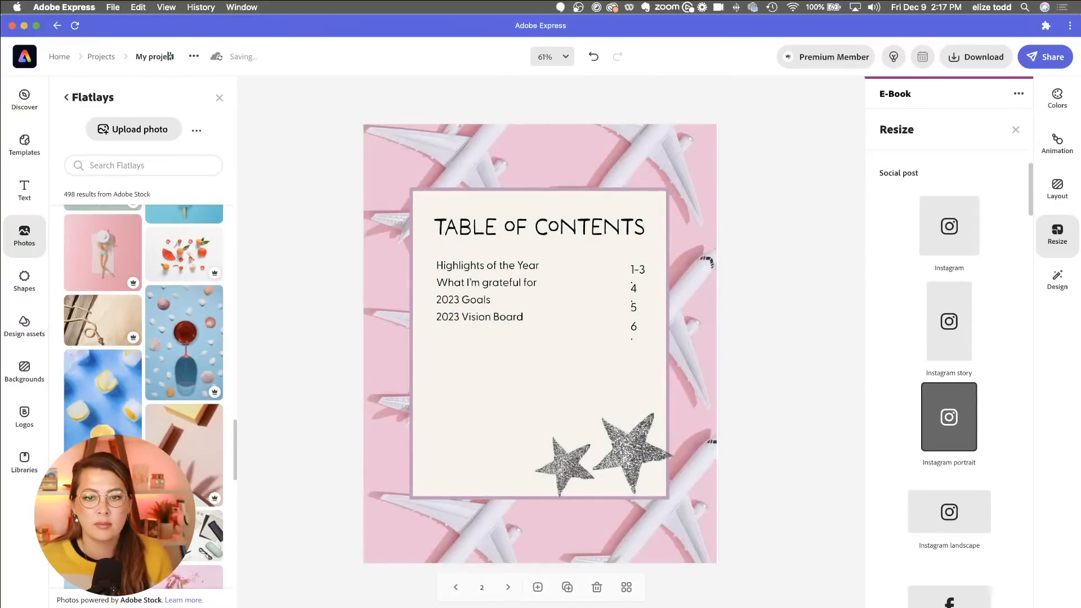
{"action": "left_click", "coordinate": [501, 590]}
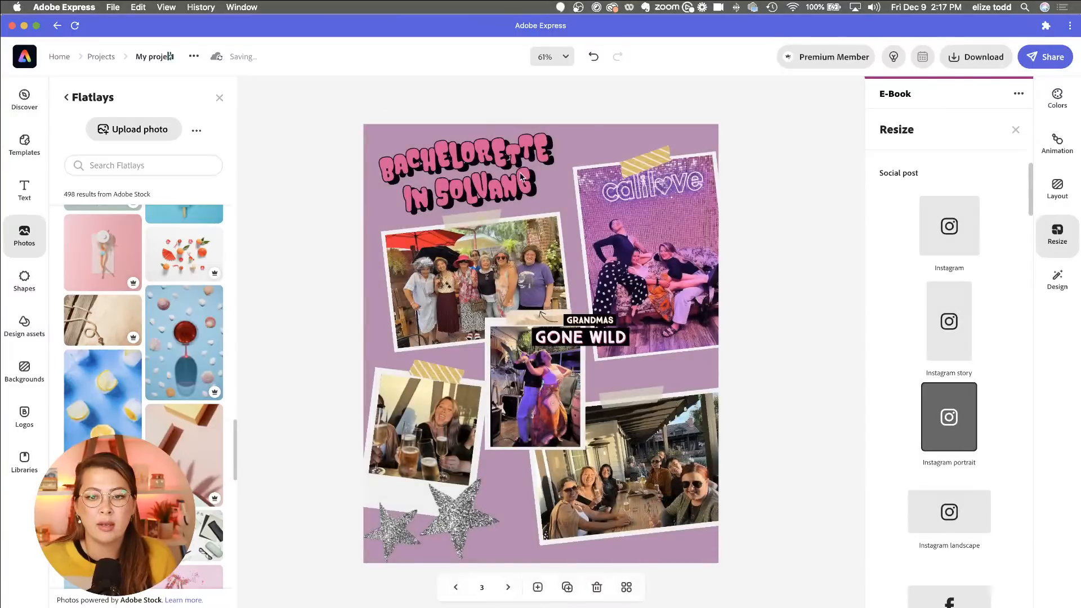
{"action": "left_click", "coordinate": [499, 163]}
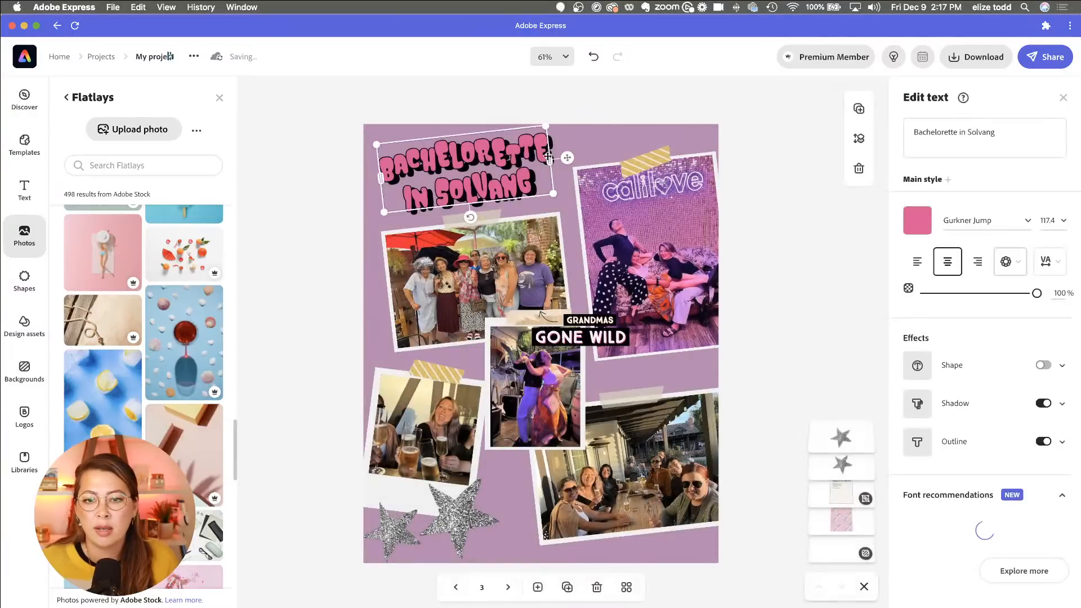
{"action": "left_click", "coordinate": [981, 220]}
{"action": "key", "text": "super+c"}
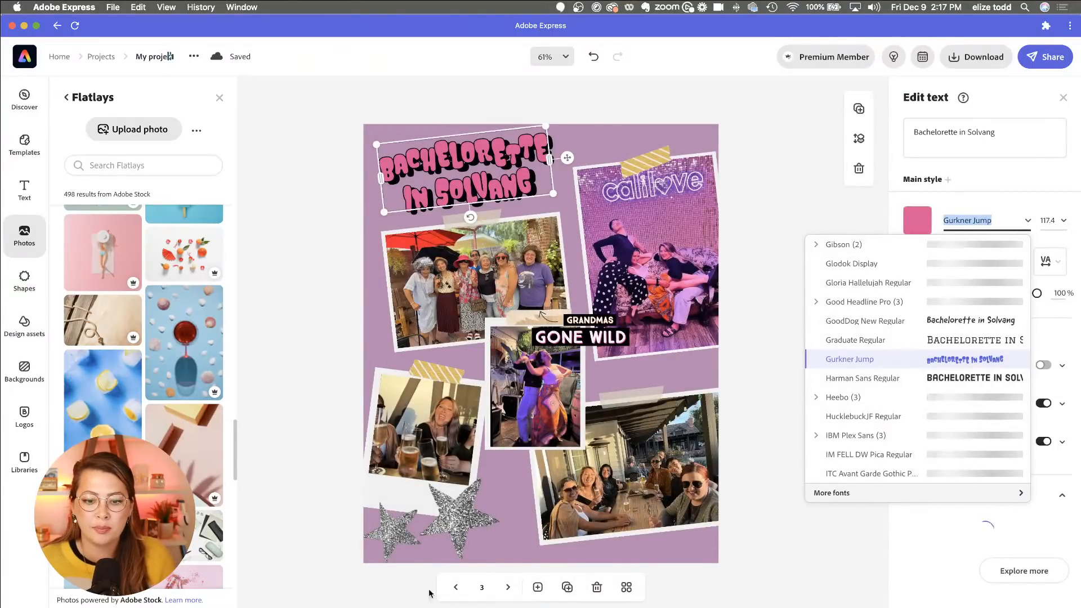
Step: Set the font of the "table of contents" heading on page 2 to Gurkner Jump
{"action": "left_click", "coordinate": [458, 591]}
{"action": "left_click", "coordinate": [458, 589]}
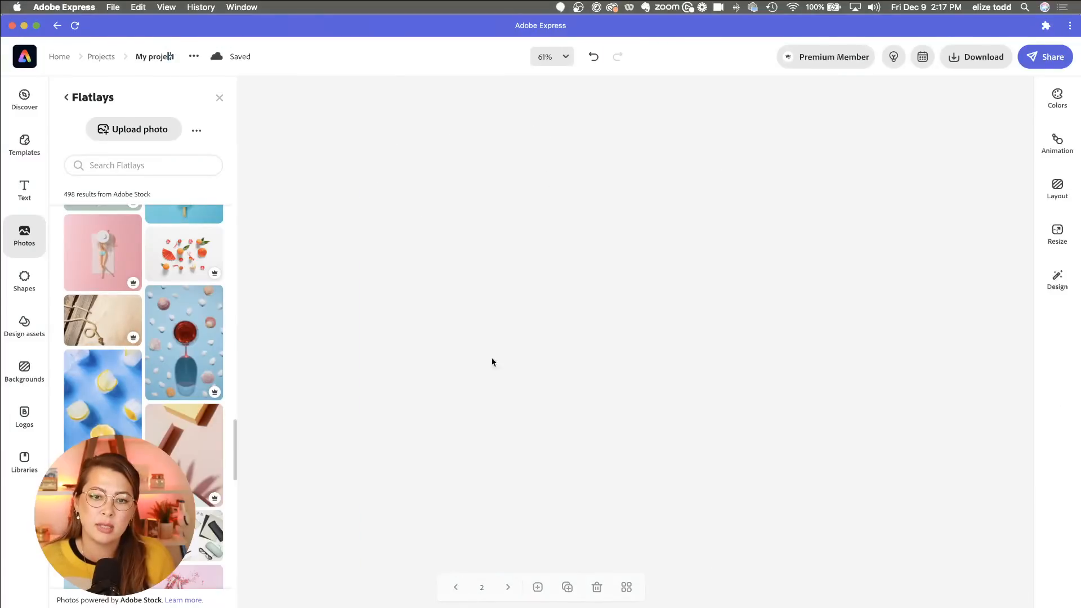
{"action": "left_click", "coordinate": [546, 223]}
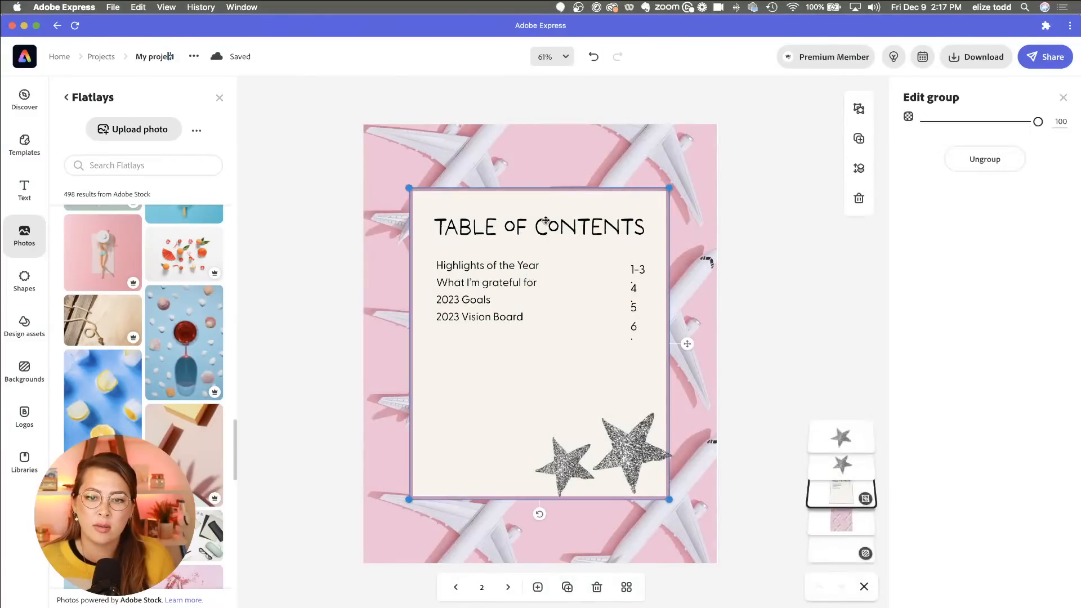
{"action": "left_click", "coordinate": [507, 227]}
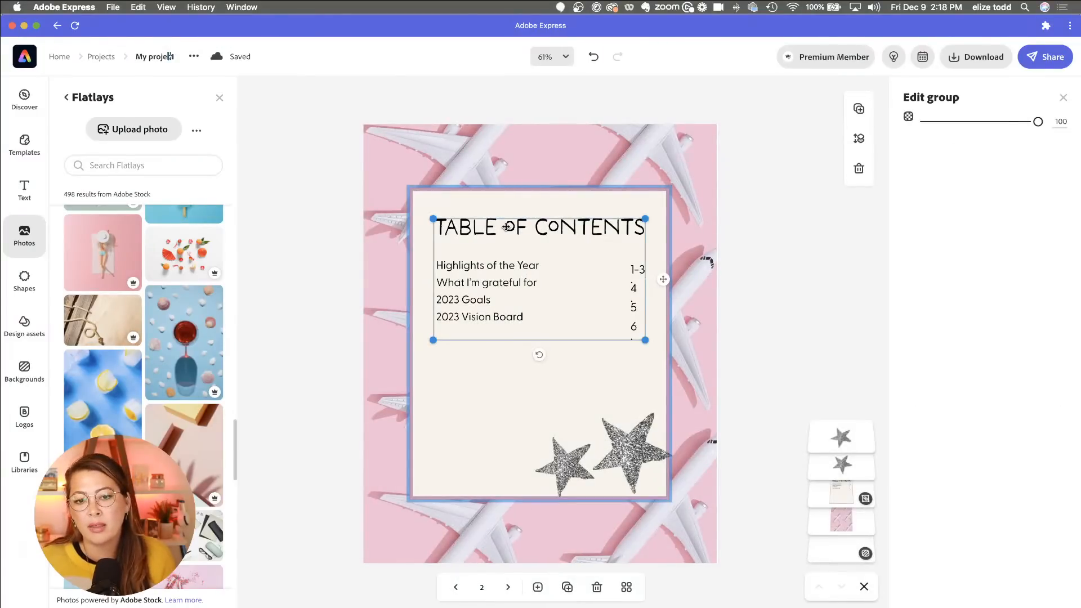
{"action": "left_click", "coordinate": [506, 227]}
{"action": "left_click", "coordinate": [973, 230]}
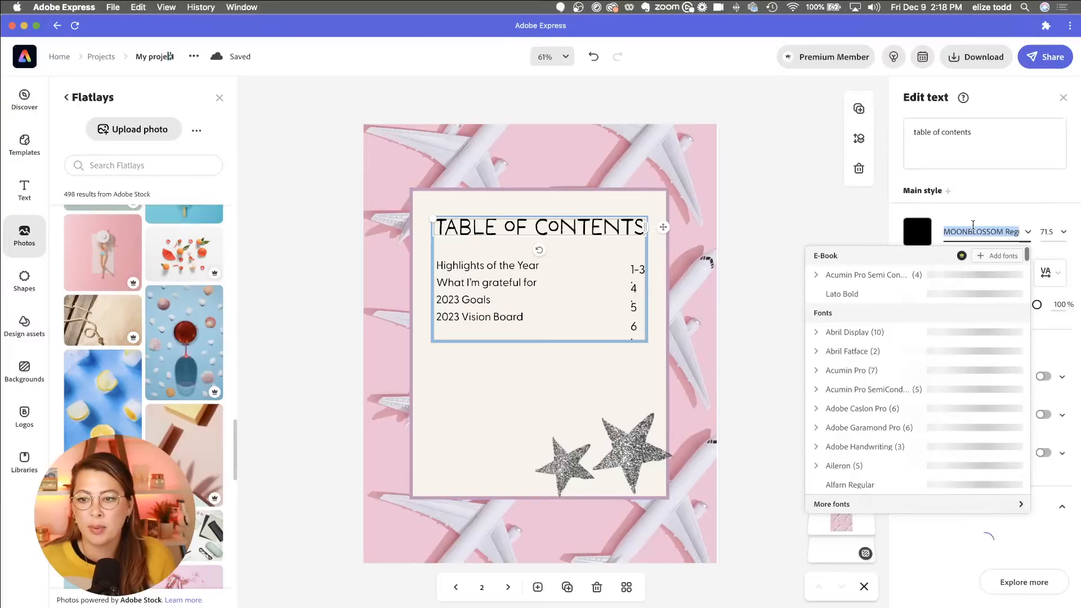
{"action": "key", "text": "super+v"}
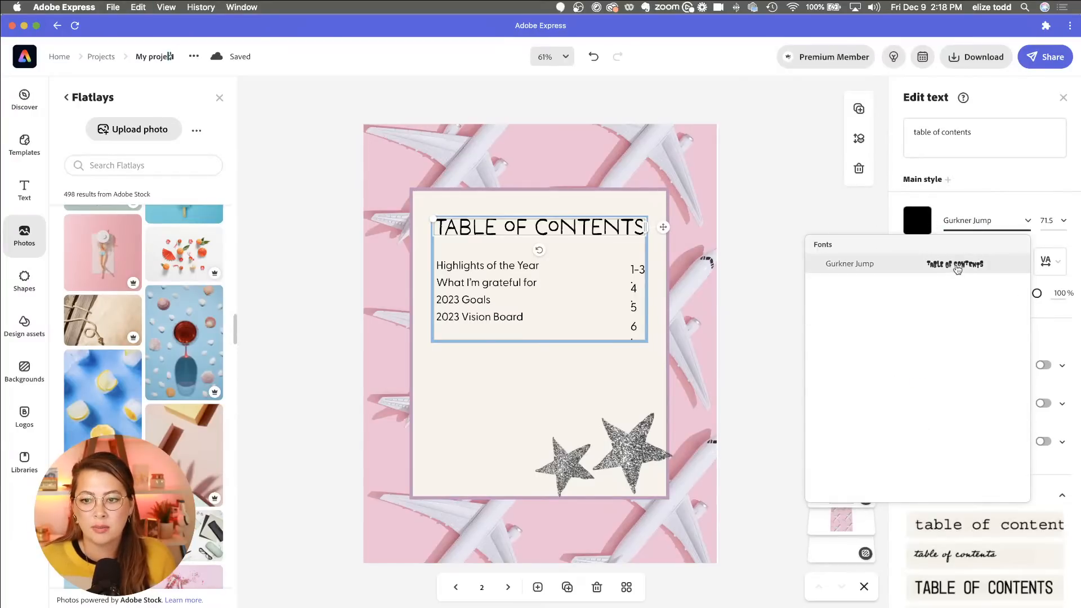
{"action": "left_click", "coordinate": [957, 269]}
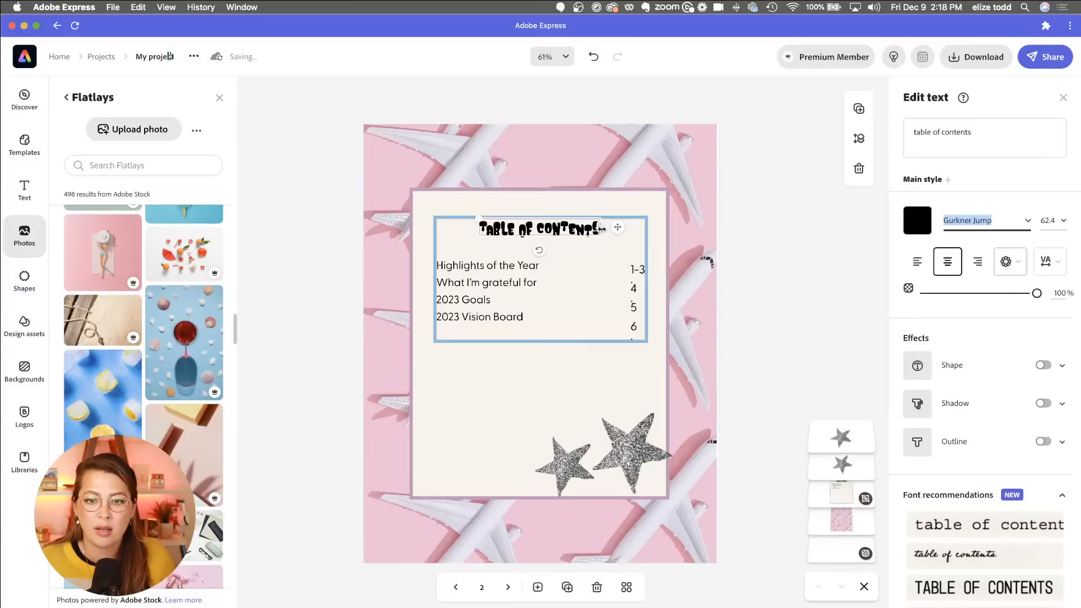
Step: Resize the table of contents heading, trying sizes 27.5, 40.9 and 51.2 and scaling it freely to about 85.9
{"action": "left_click", "coordinate": [1069, 221]}
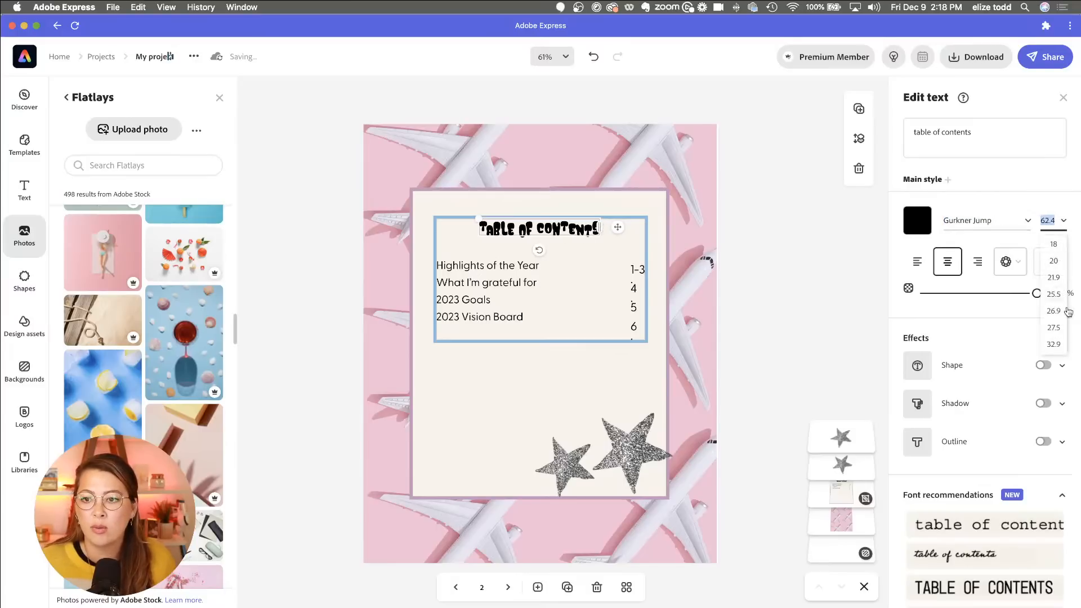
{"action": "left_click", "coordinate": [1053, 327]}
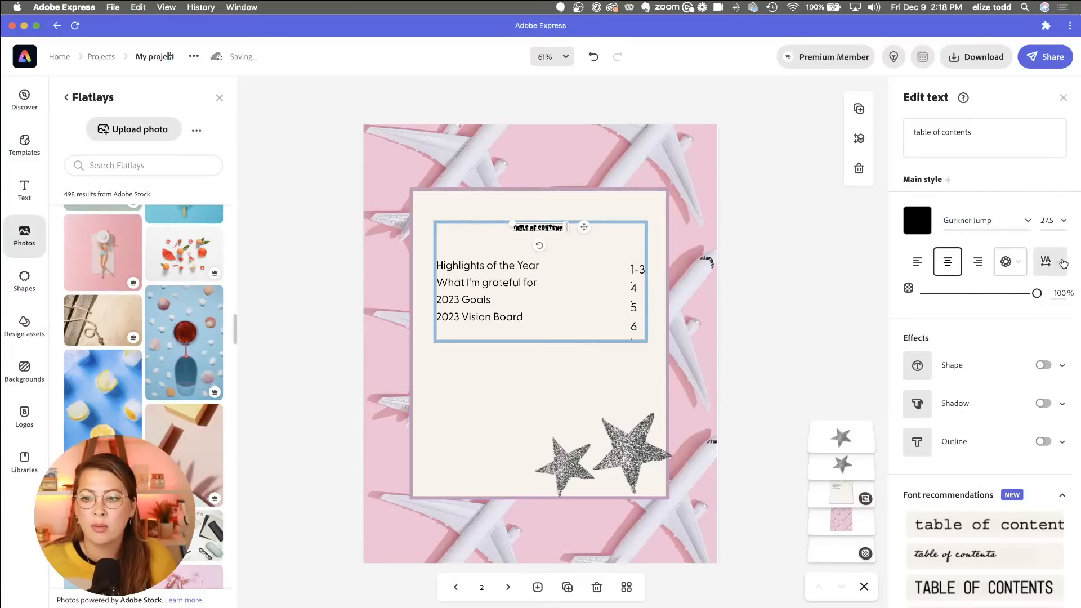
{"action": "left_click", "coordinate": [1055, 221]}
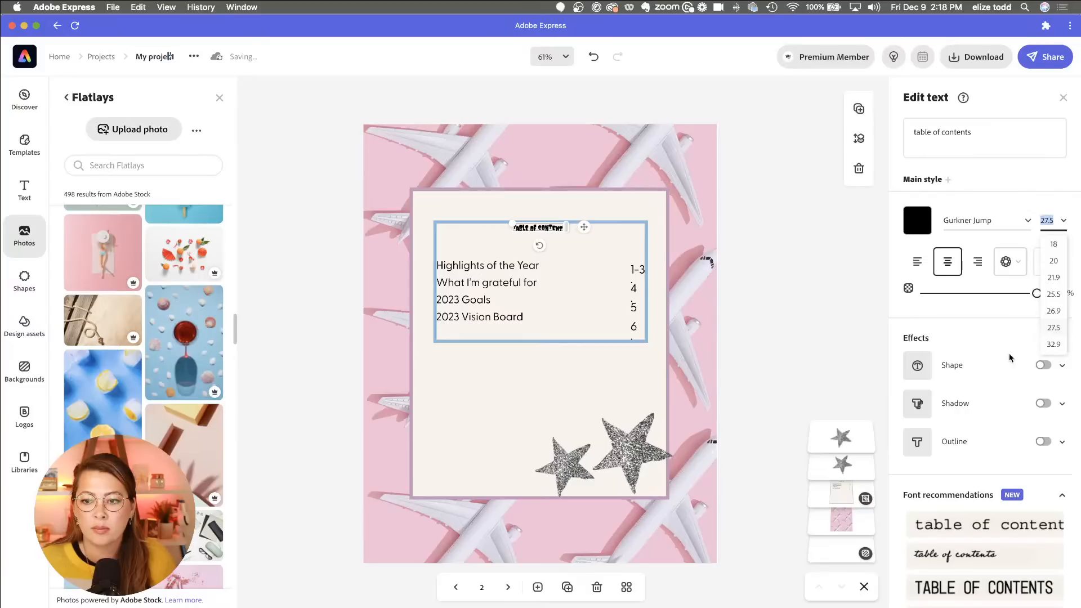
{"action": "scroll", "coordinate": [1056, 349], "scroll_direction": "down", "scroll_amount": 2}
{"action": "left_click", "coordinate": [1053, 319]}
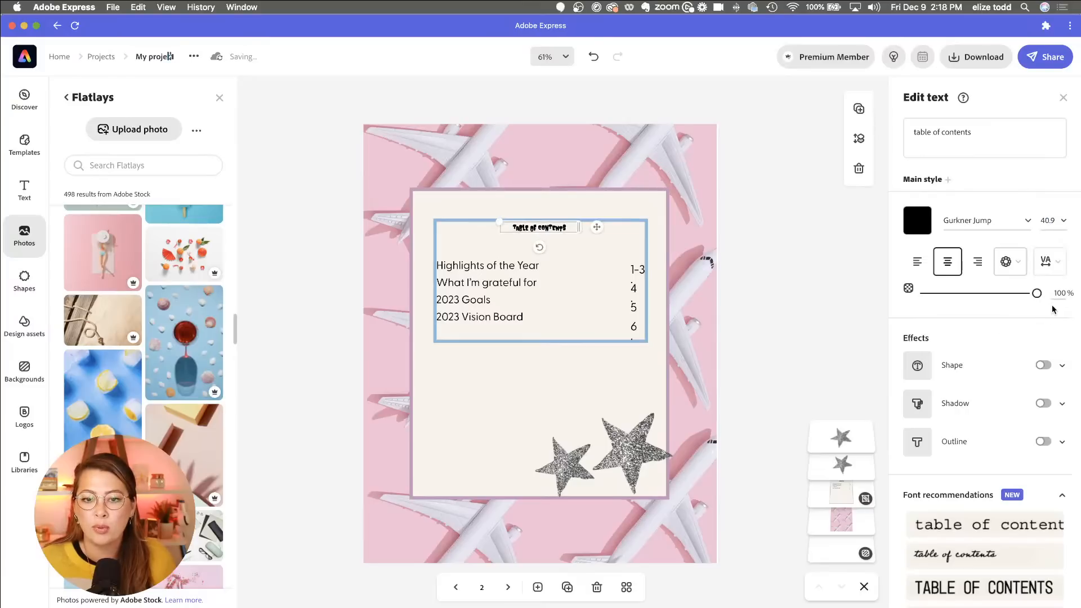
{"action": "left_click", "coordinate": [1066, 221]}
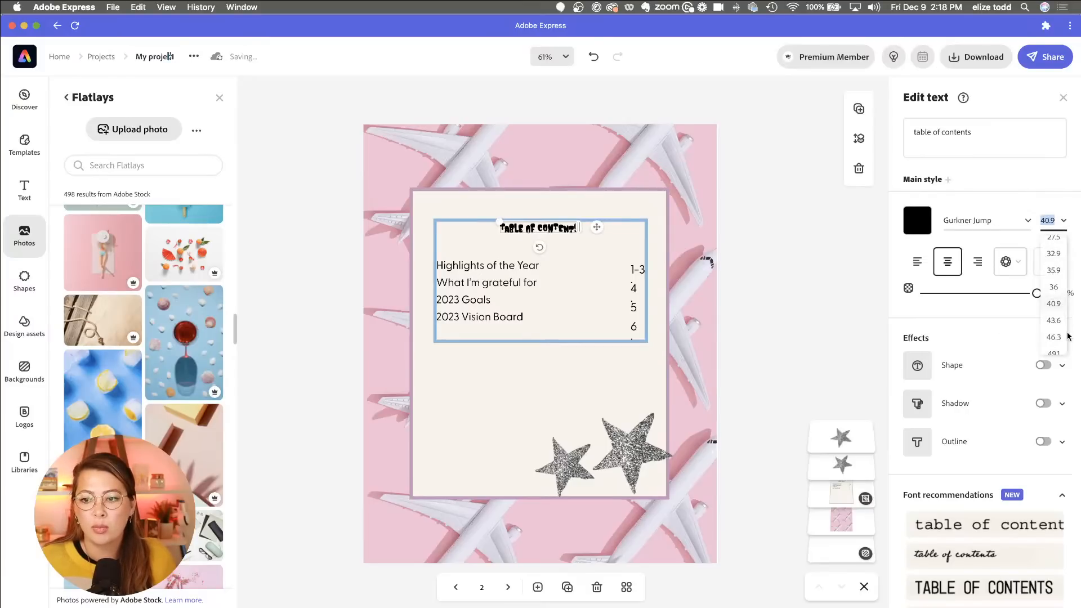
{"action": "scroll", "coordinate": [1063, 290], "scroll_direction": "down", "scroll_amount": 1}
{"action": "scroll", "coordinate": [1058, 290], "scroll_direction": "down", "scroll_amount": 1}
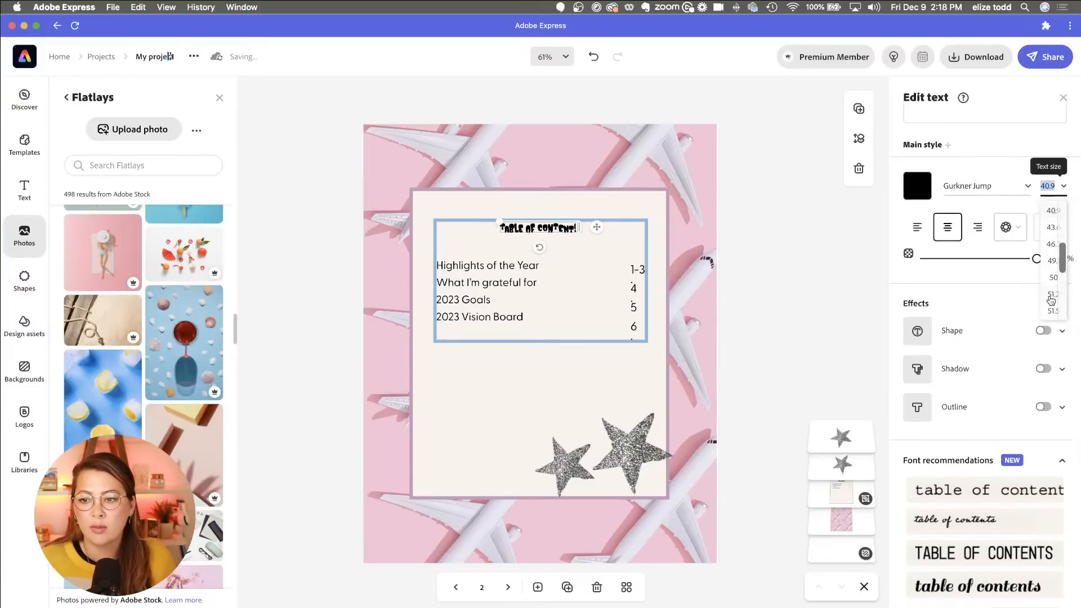
{"action": "left_click", "coordinate": [1053, 306]}
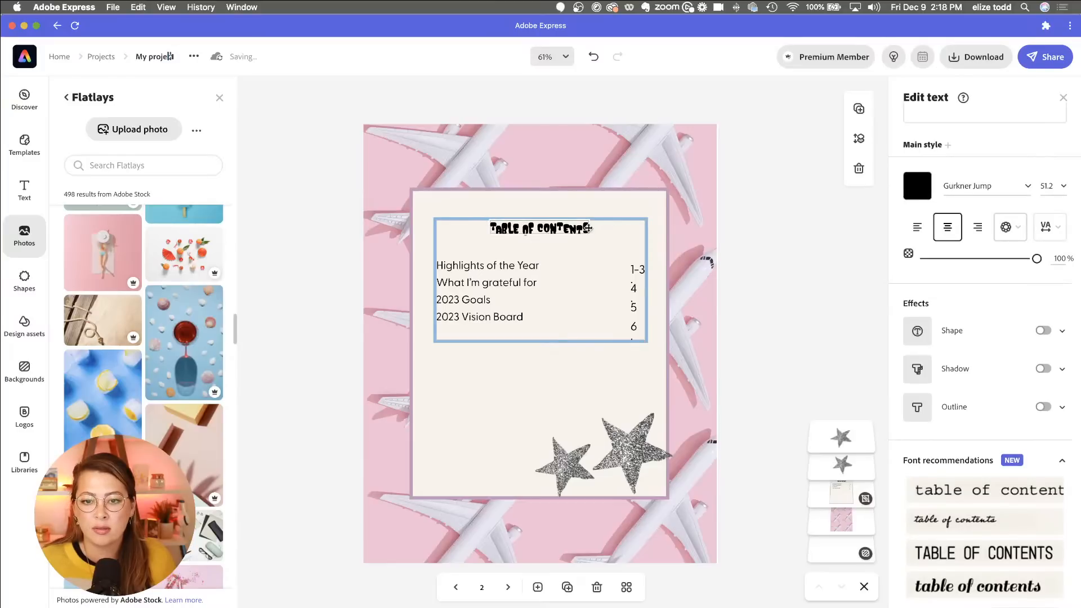
{"action": "left_click_drag", "start_coordinate": [491, 220], "coordinate": [420, 210]}
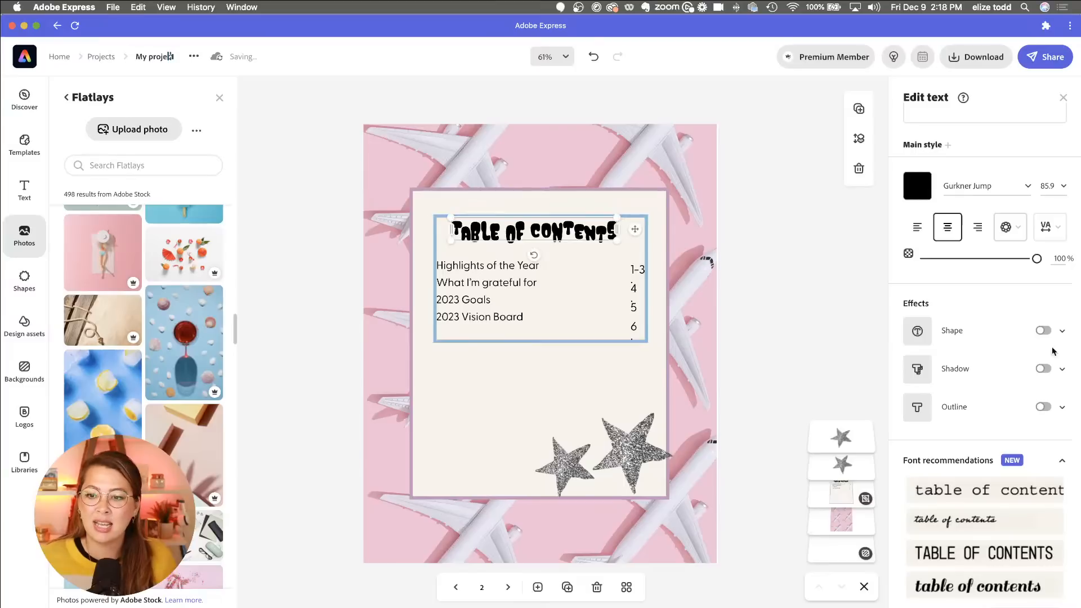
Step: Add a shadow effect to the table of contents heading and color it lilac #C595BD from the E-Book palette
{"action": "left_click", "coordinate": [1064, 372]}
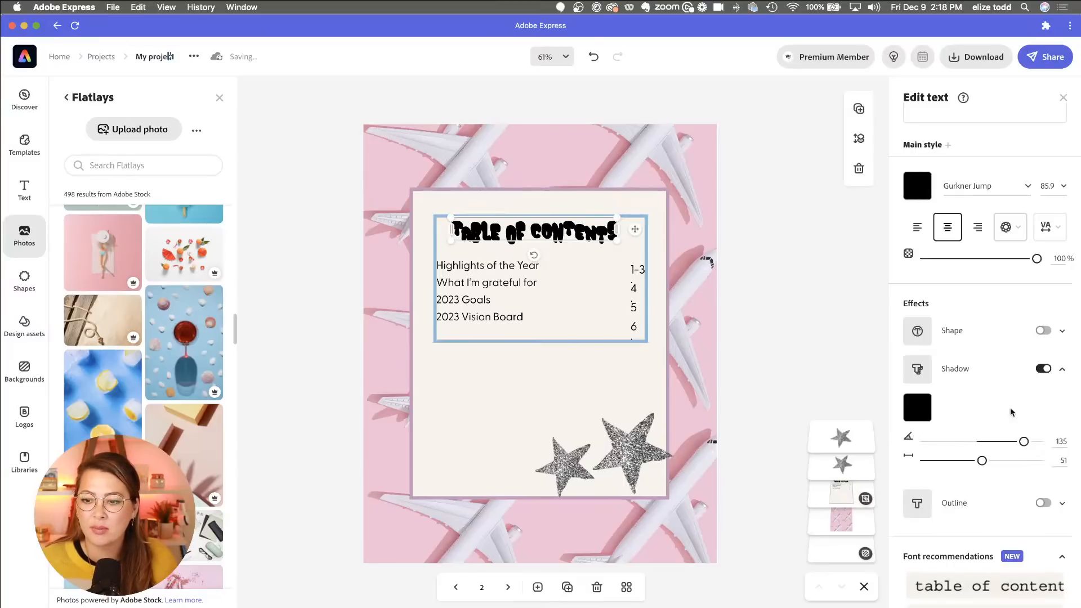
{"action": "left_click", "coordinate": [922, 408]}
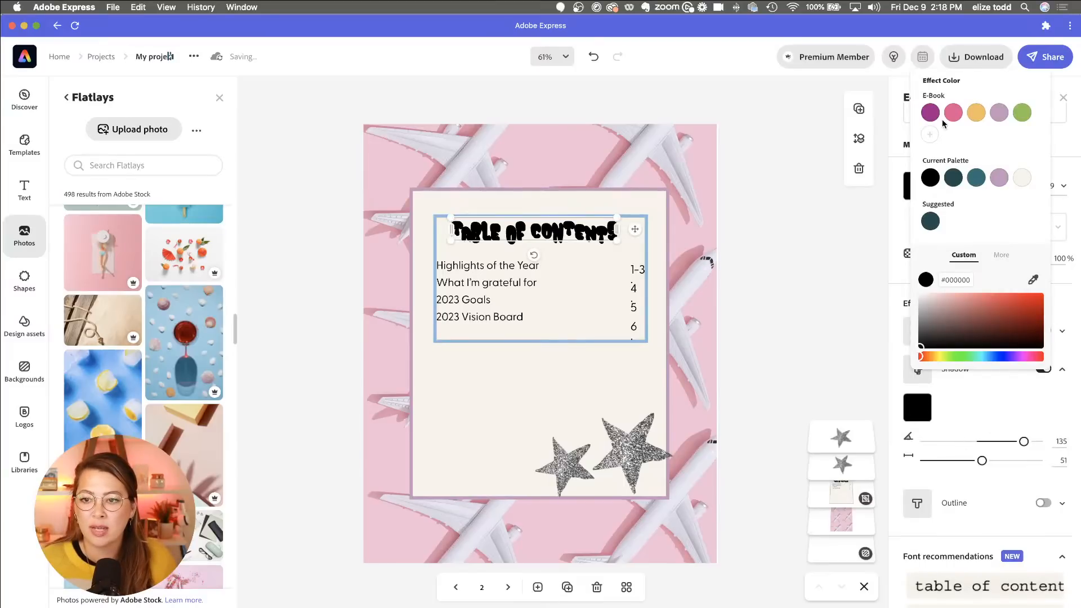
{"action": "left_click", "coordinate": [1000, 113]}
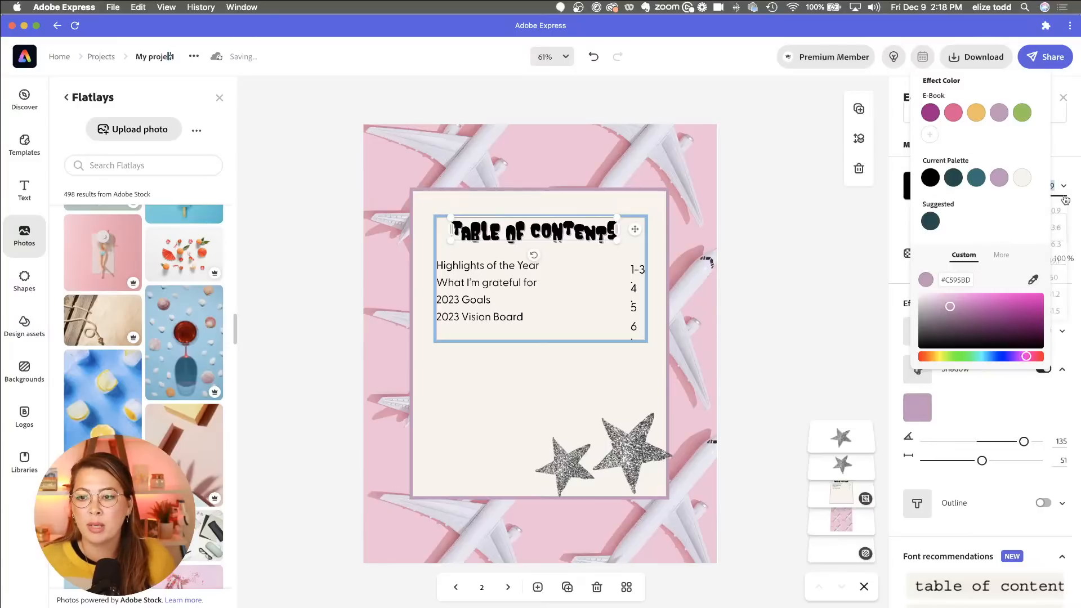
{"action": "left_click", "coordinate": [1067, 144]}
Step: Color the table of contents heading text lilac from the E-Book palette and its shadow black
{"action": "left_click", "coordinate": [926, 187]}
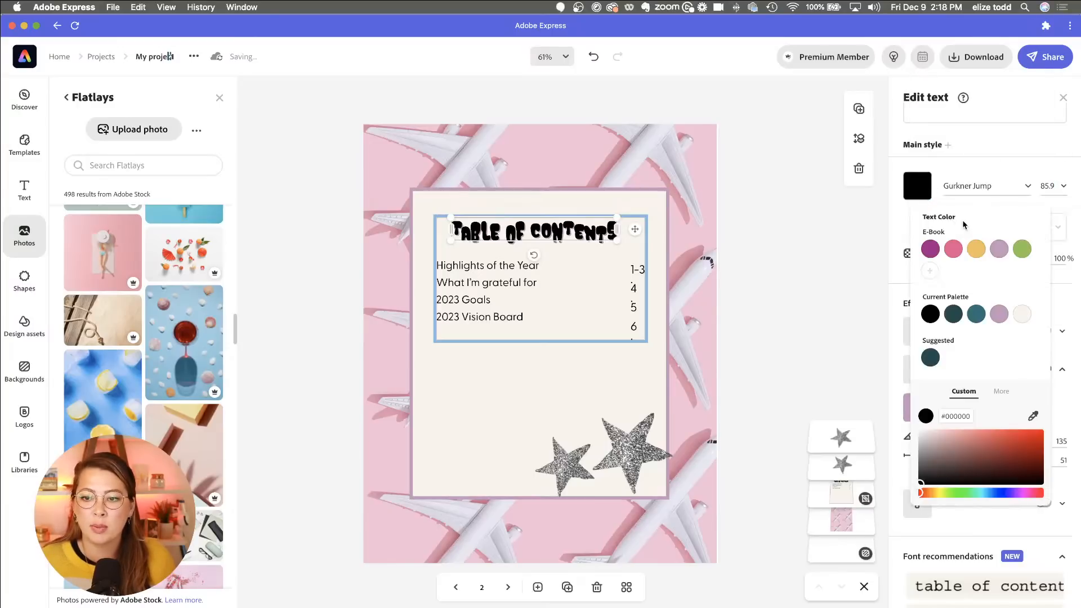
{"action": "left_click", "coordinate": [1000, 250]}
{"action": "left_click", "coordinate": [1026, 174]}
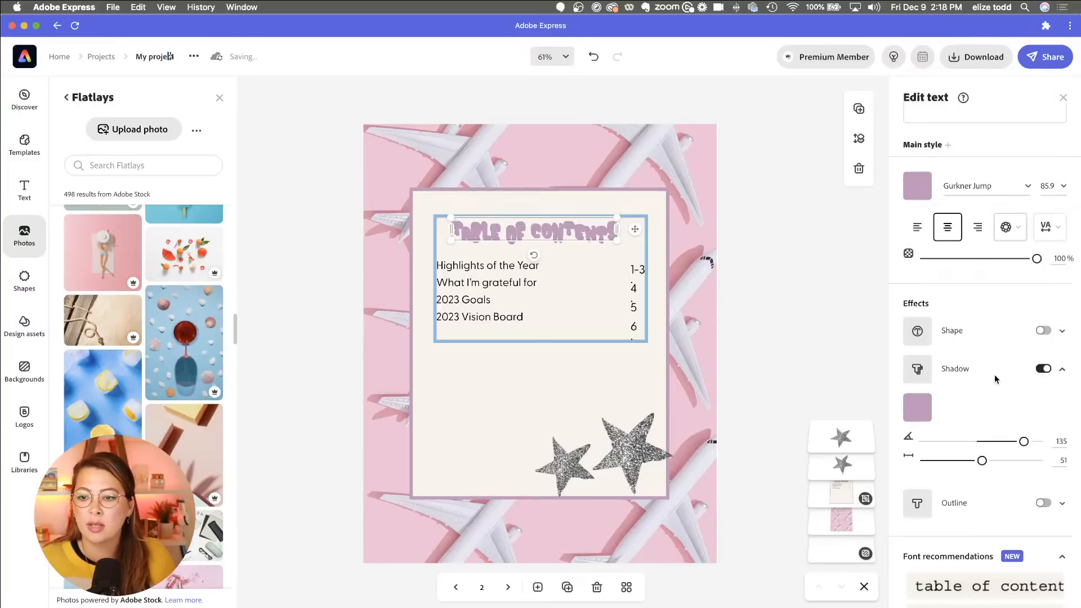
{"action": "left_click", "coordinate": [929, 408]}
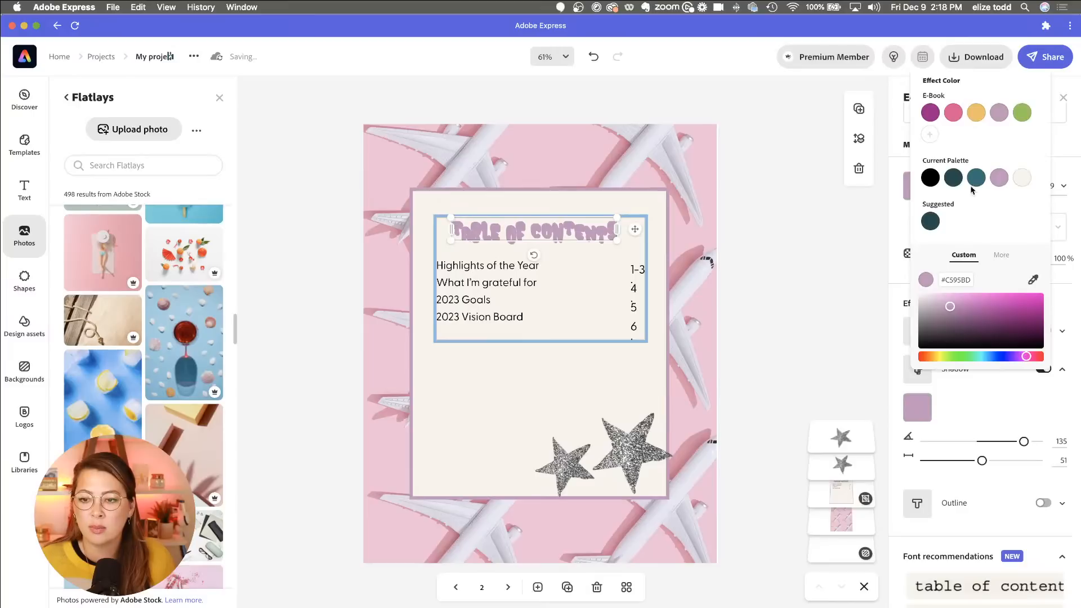
{"action": "left_click", "coordinate": [931, 181]}
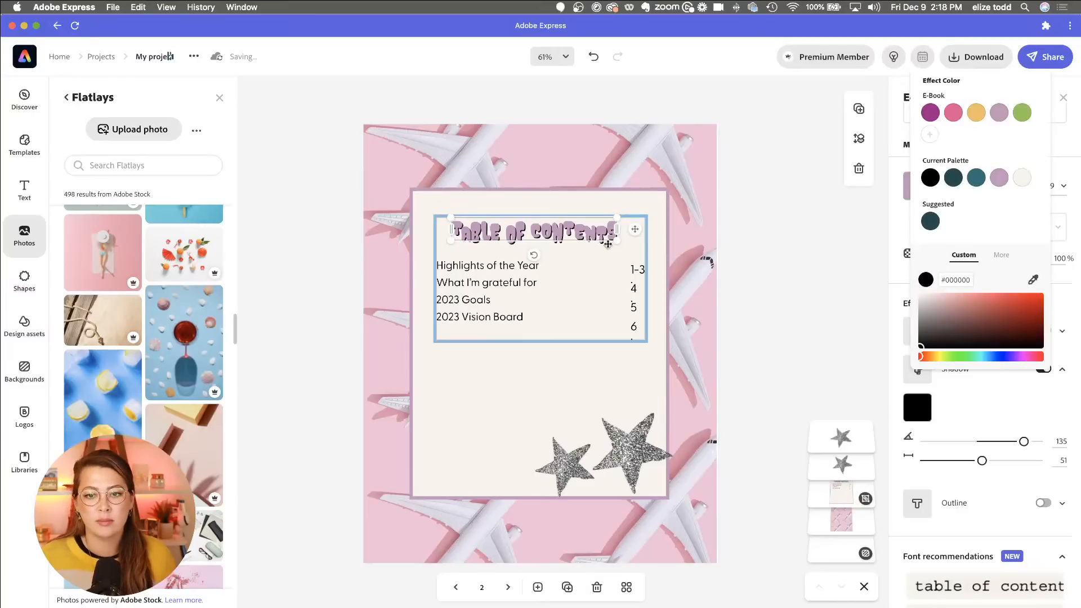
{"action": "left_click", "coordinate": [389, 279]}
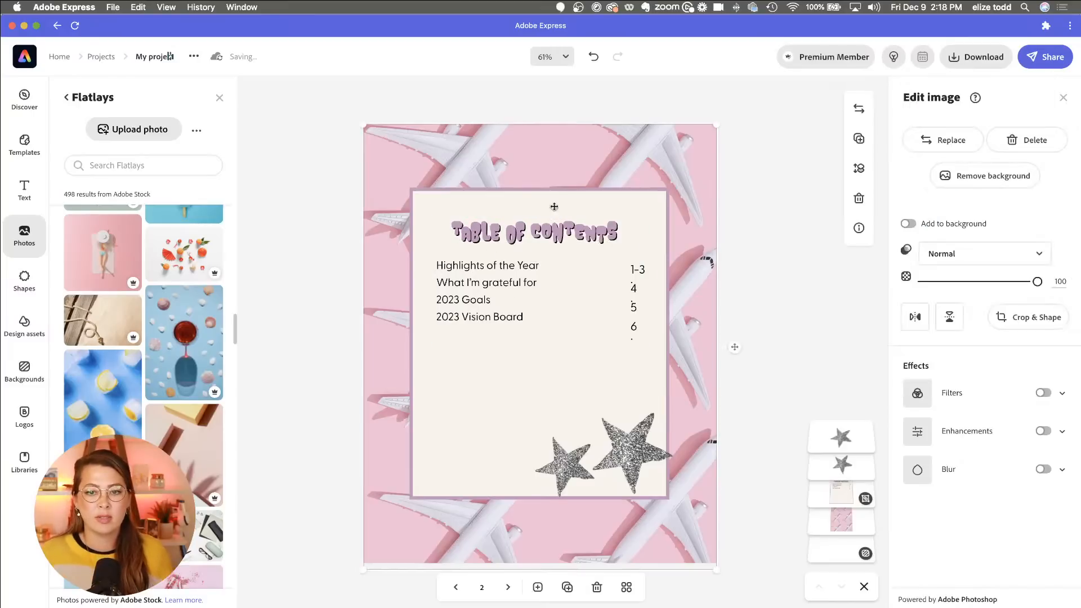
{"action": "left_click", "coordinate": [490, 267]}
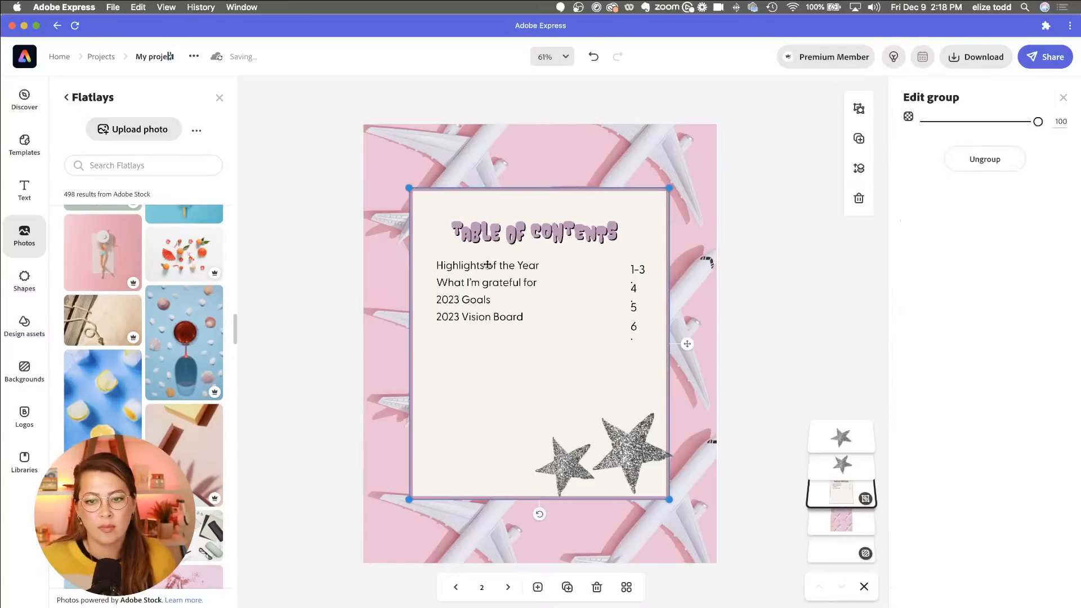
{"action": "left_click", "coordinate": [488, 267]}
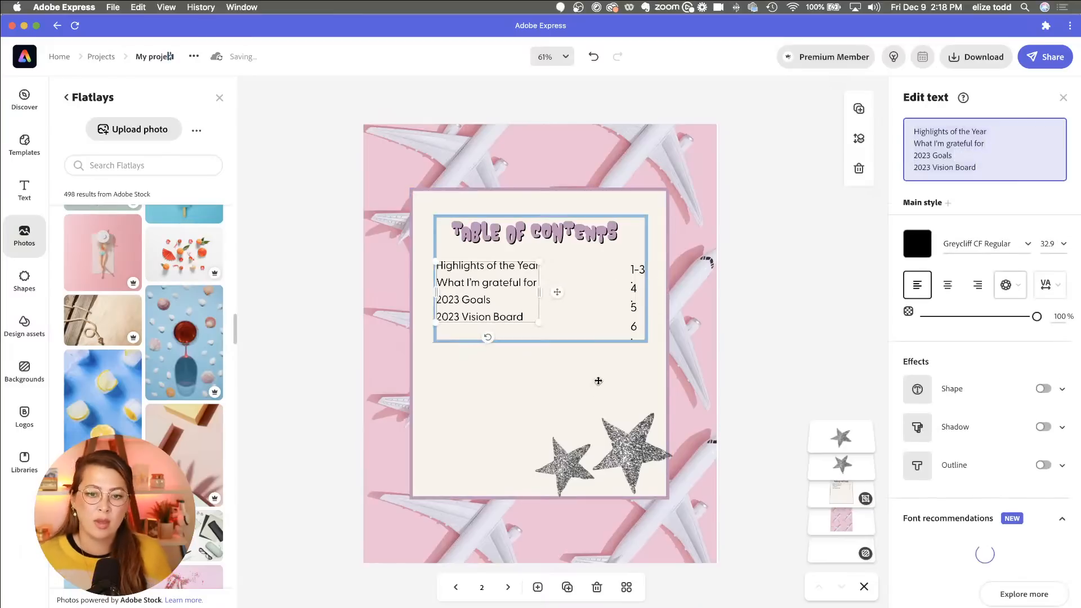
{"action": "left_click", "coordinate": [504, 447]}
Step: Move the two glitter stars together slightly up so they sit inside the contents frame's lower-right corner
{"action": "left_click", "coordinate": [617, 467]}
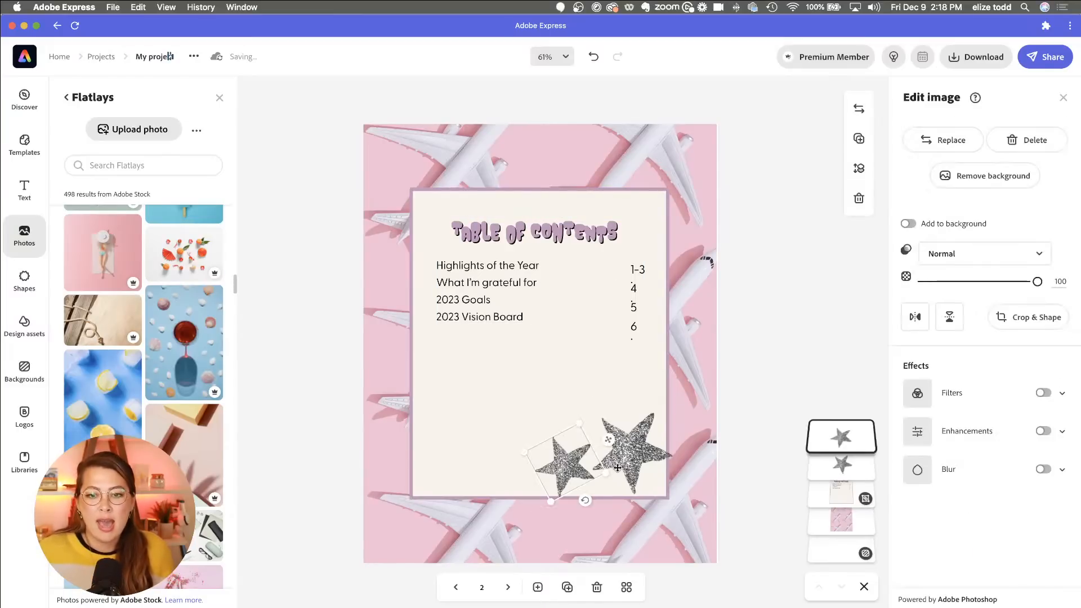
{"action": "left_click", "coordinate": [634, 459], "text": "shift"}
{"action": "left_click_drag", "start_coordinate": [633, 457], "coordinate": [625, 440]}
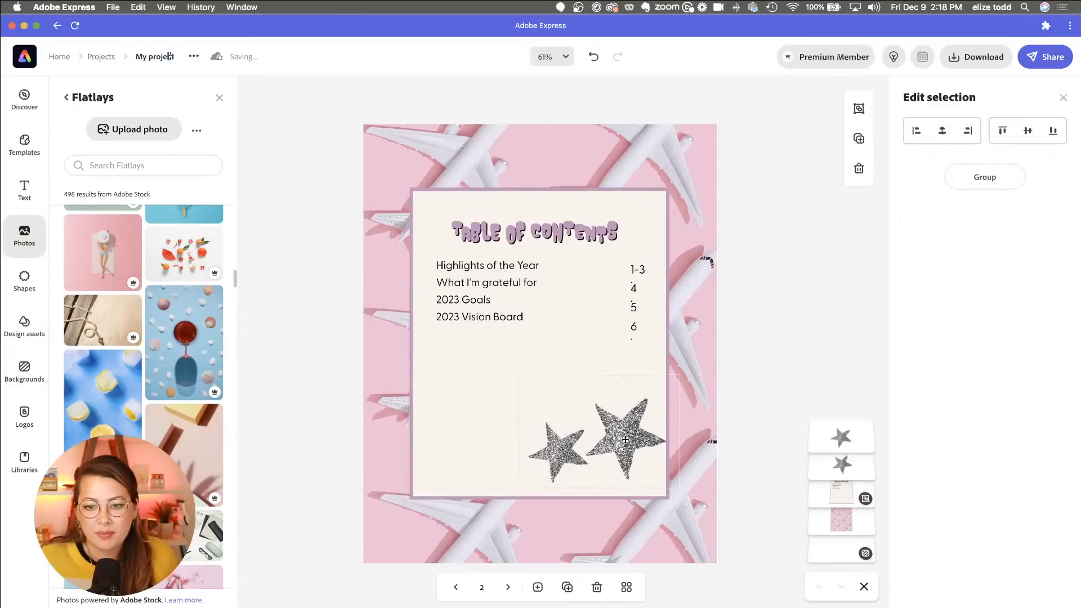
{"action": "left_click", "coordinate": [334, 567]}
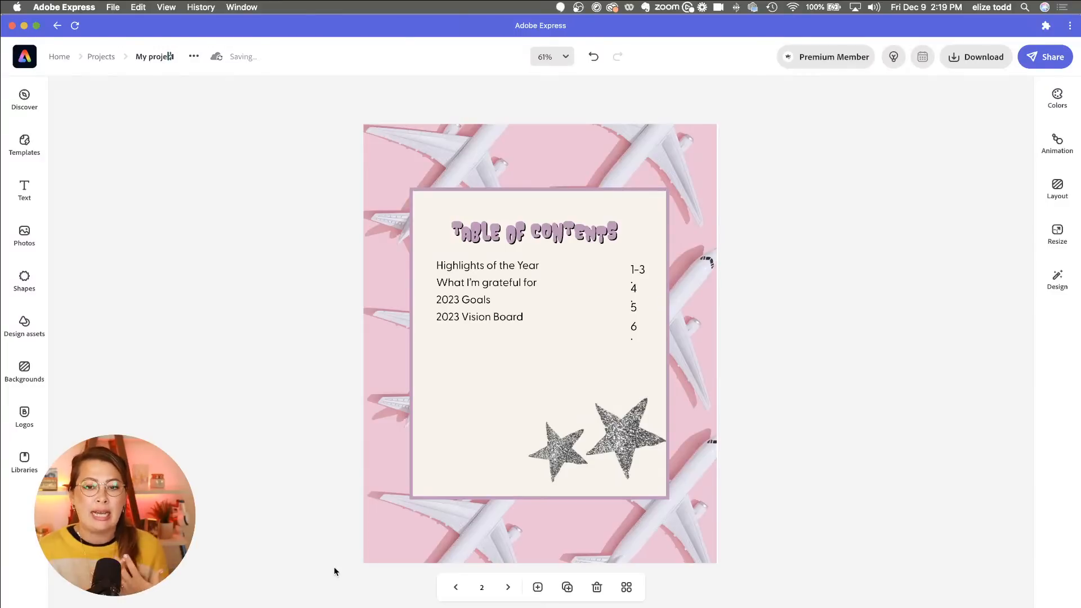
Step: Go to the "Bachelorette in Solvang" page and examine its social media publishing and sharing options, then close them
{"action": "left_click", "coordinate": [508, 587]}
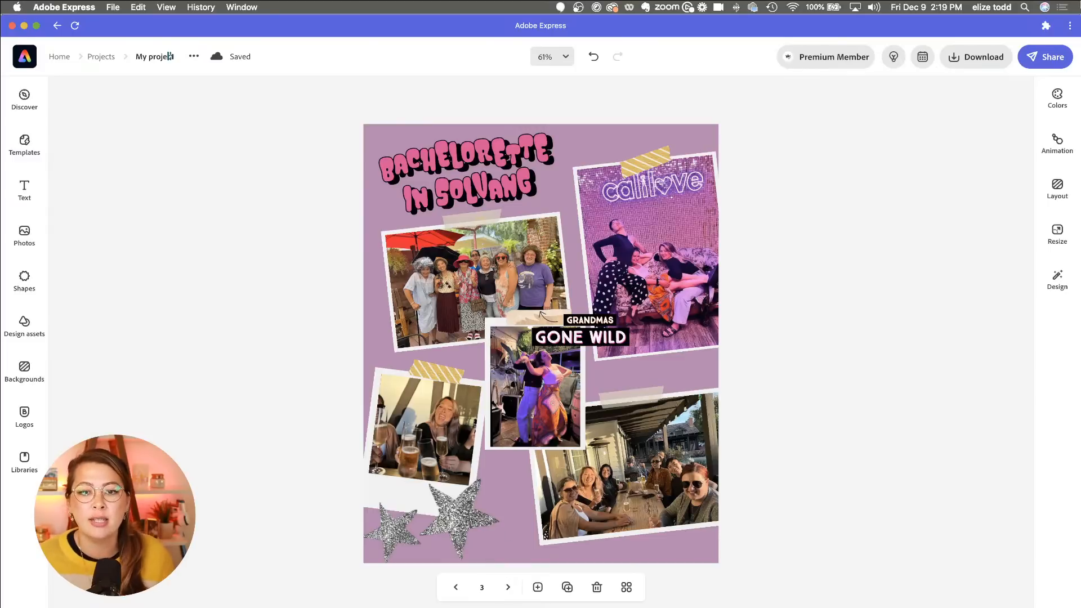
{"action": "left_click", "coordinate": [1043, 62]}
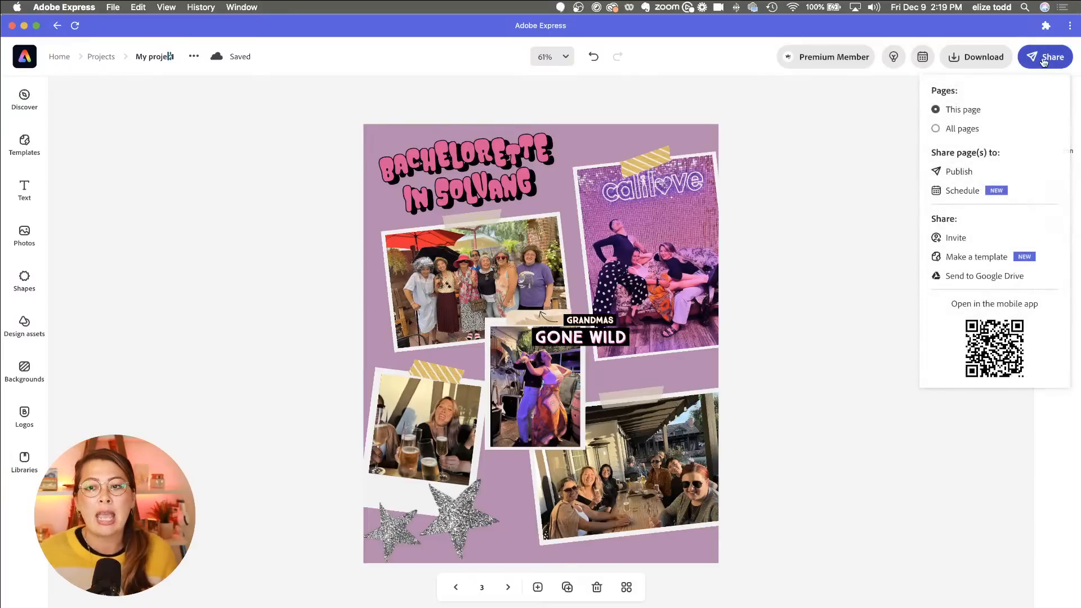
{"action": "left_click", "coordinate": [963, 175]}
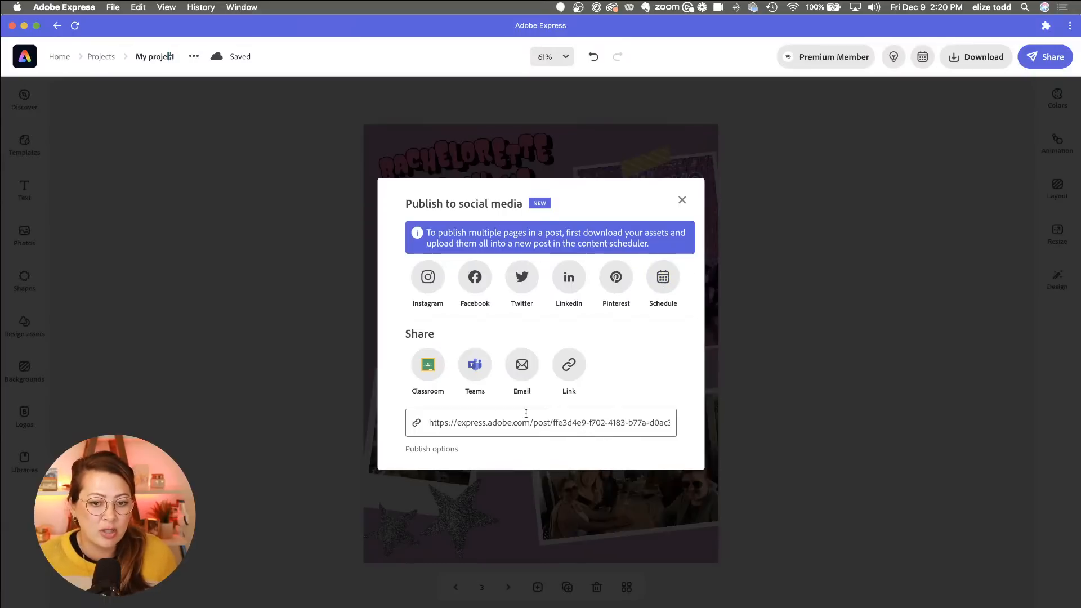
{"action": "left_click", "coordinate": [681, 201]}
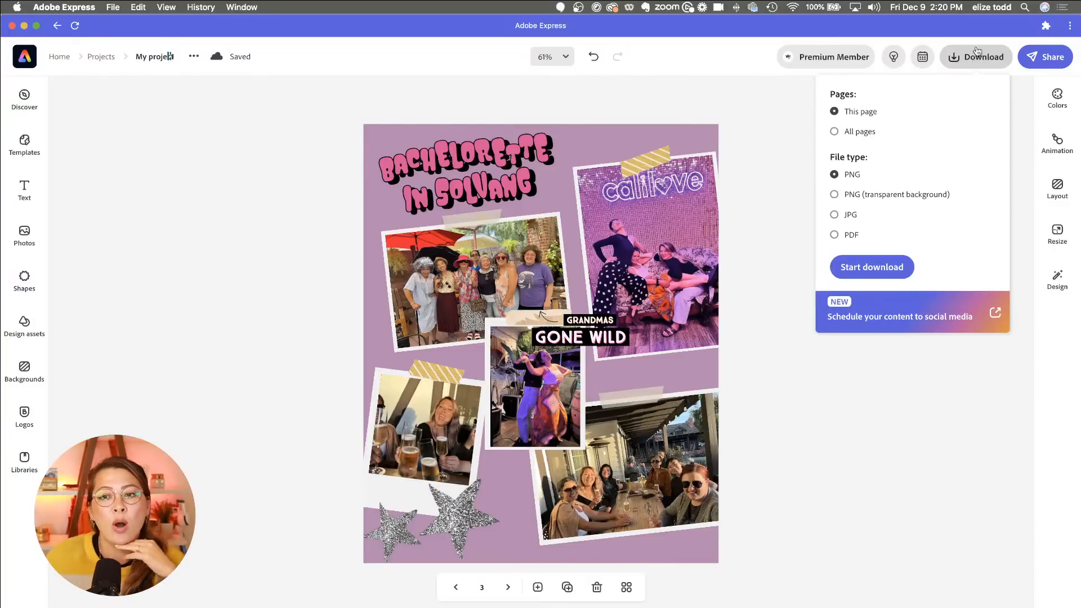
Step: Download all pages of the e-book as a PDF
{"action": "left_click", "coordinate": [847, 135]}
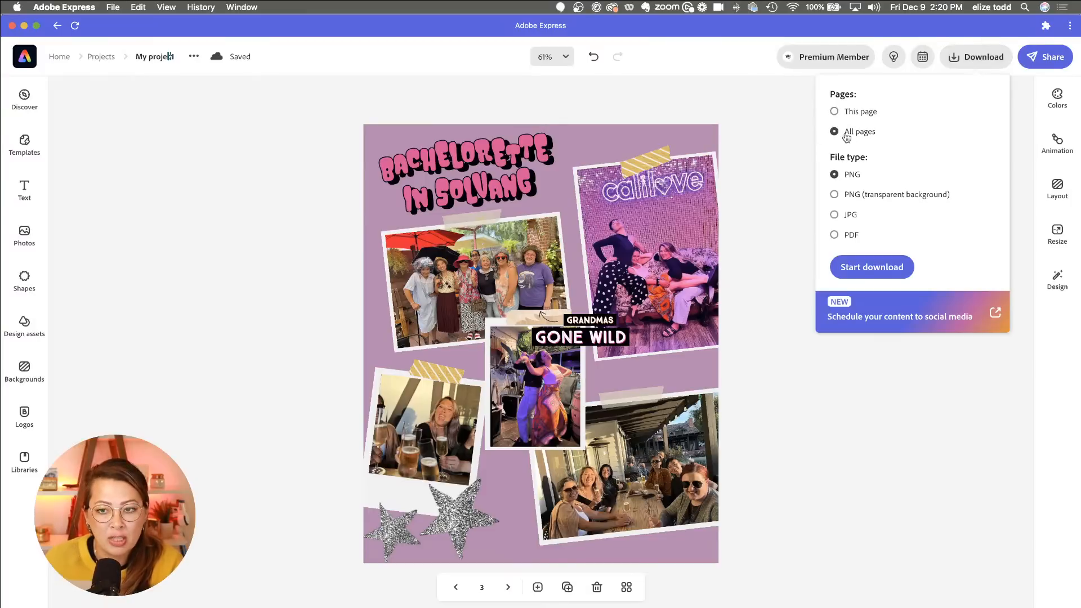
{"action": "left_click", "coordinate": [849, 239]}
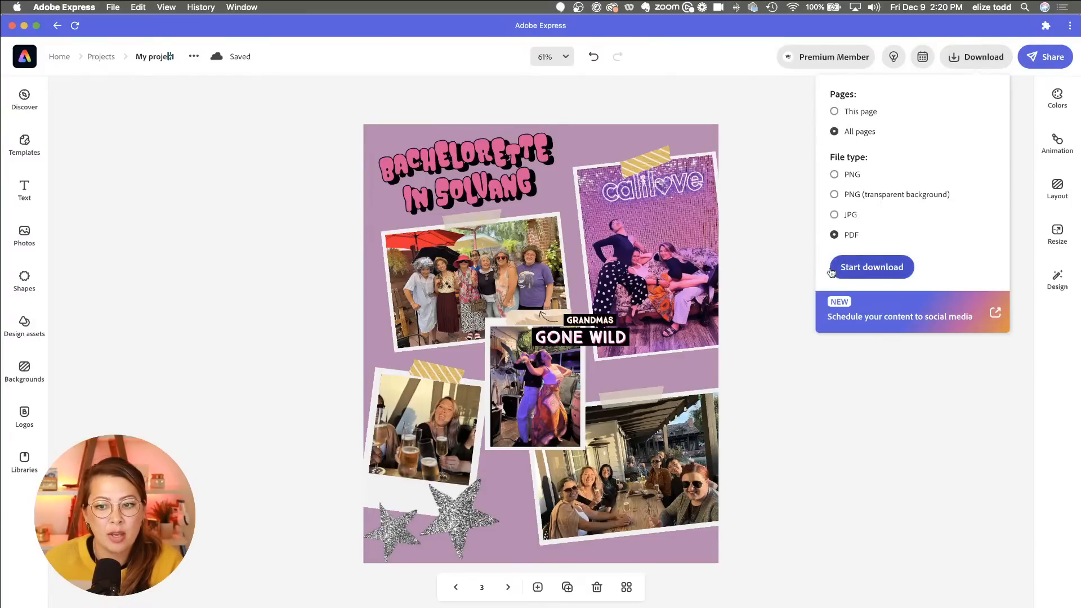
{"action": "left_click", "coordinate": [872, 267]}
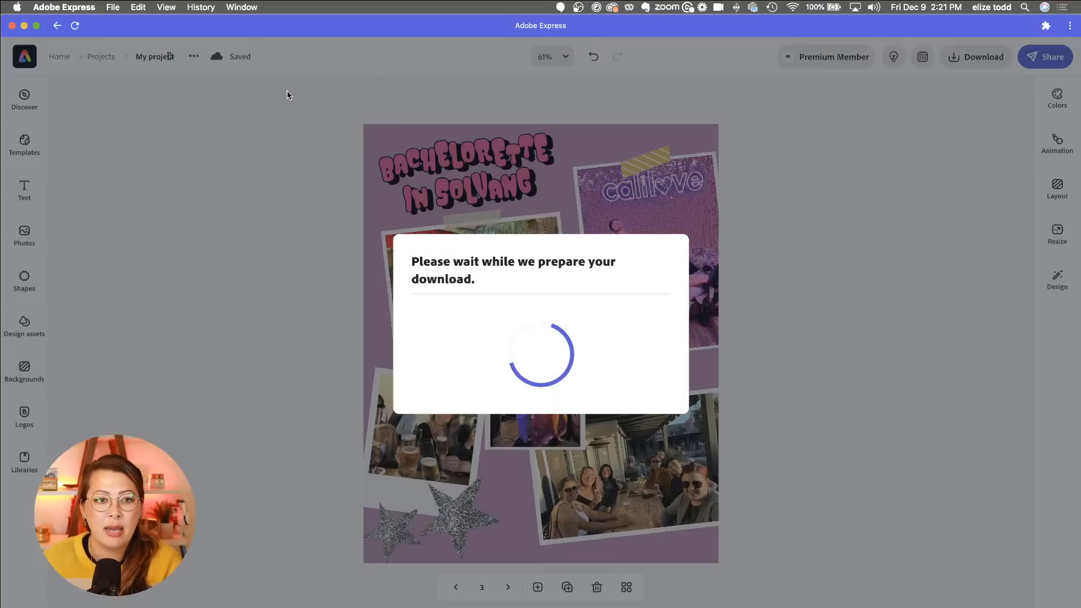
Step: Reload the e-book project to abandon the pending download
{"action": "left_click", "coordinate": [74, 25]}
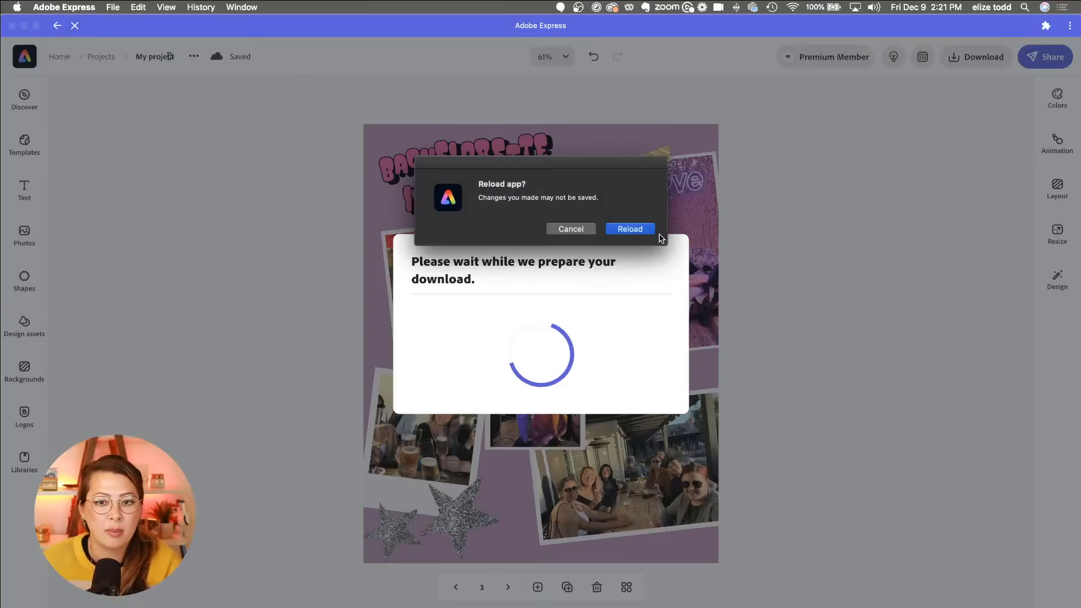
{"action": "left_click", "coordinate": [638, 228]}
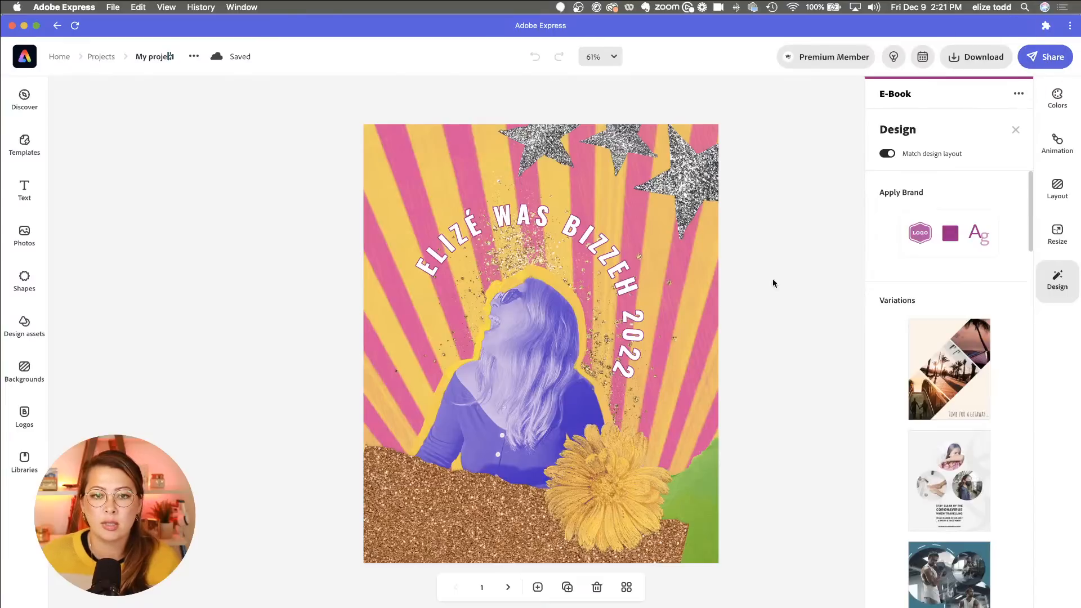
Step: Examine the social media publishing and sharing options for all pages of the e-book, then close them
{"action": "left_click", "coordinate": [1041, 58]}
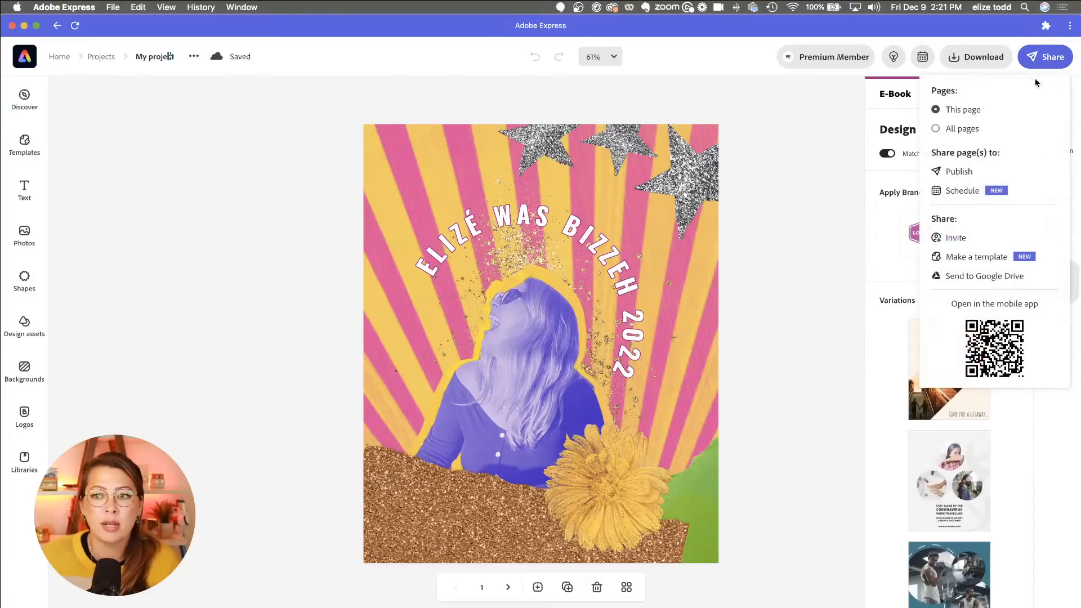
{"action": "left_click", "coordinate": [954, 130]}
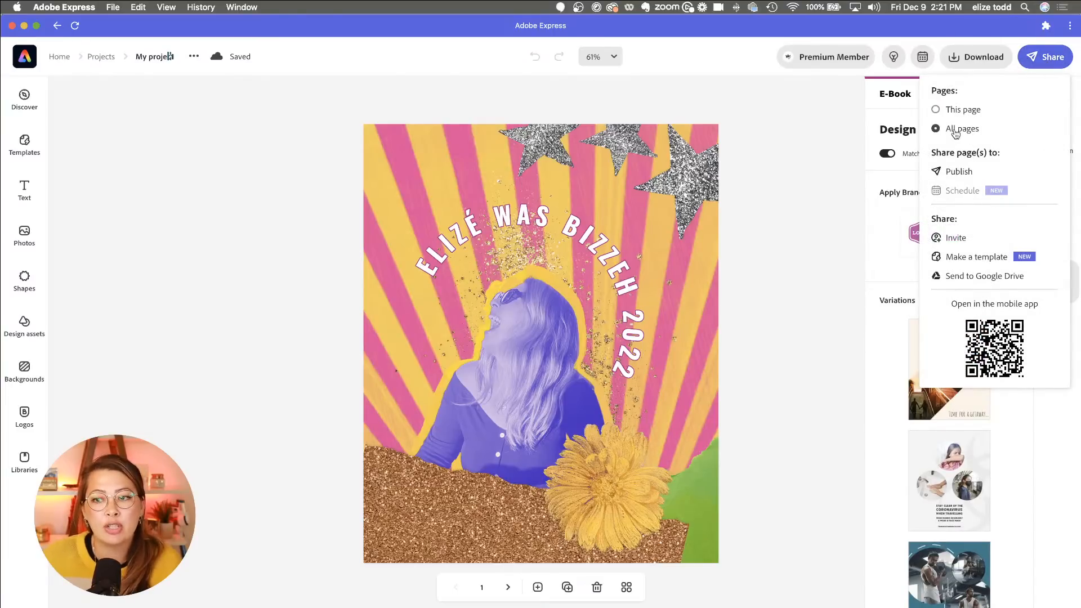
{"action": "right_click", "coordinate": [969, 172]}
{"action": "left_click", "coordinate": [997, 130]}
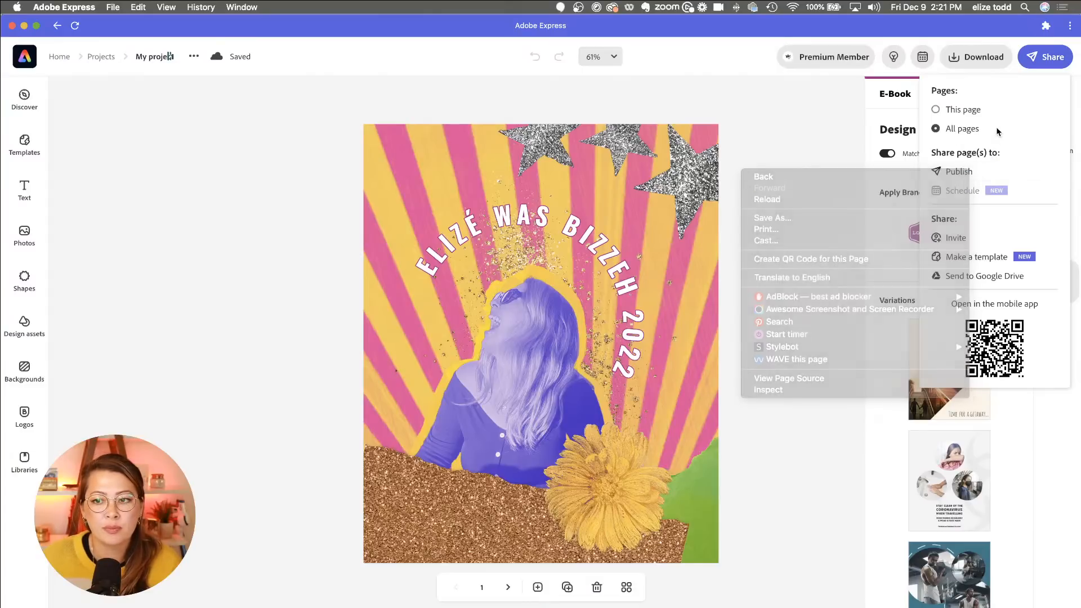
{"action": "left_click", "coordinate": [957, 172]}
{"action": "left_click", "coordinate": [1038, 59]}
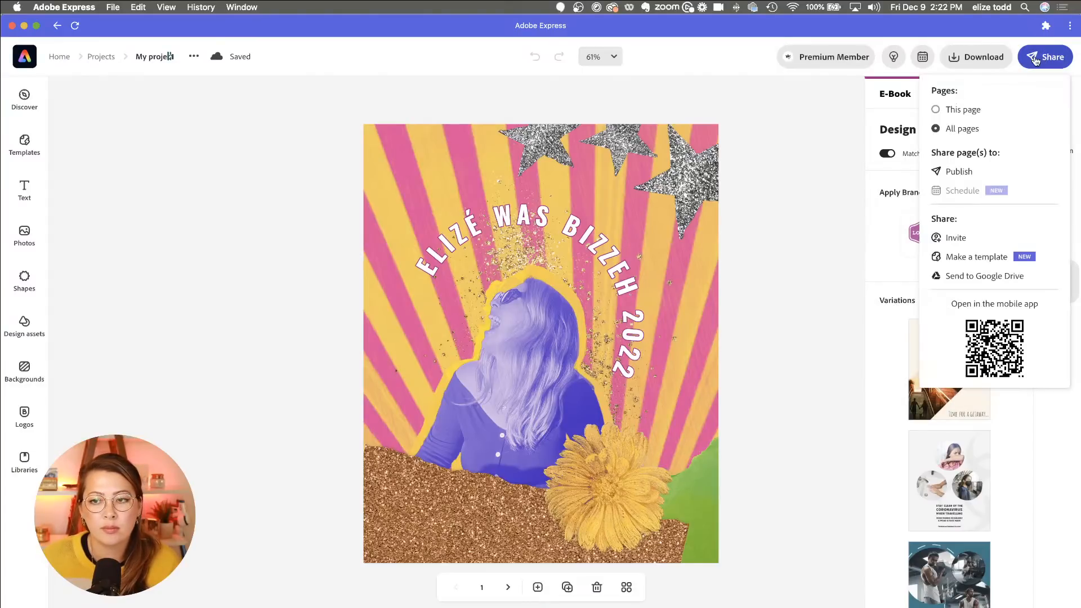
{"action": "left_click", "coordinate": [956, 172]}
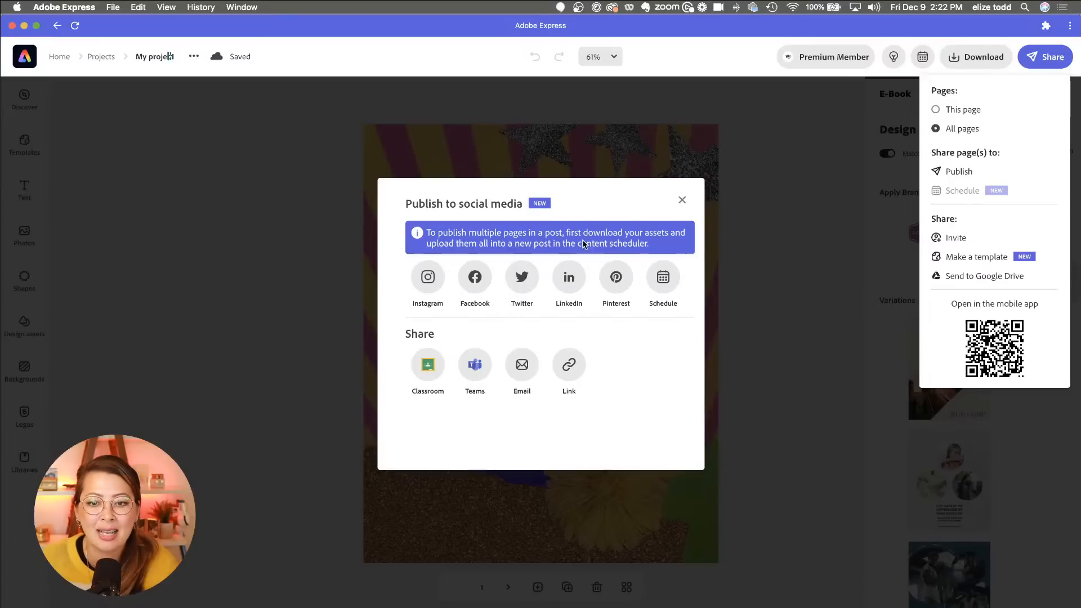
{"action": "left_click", "coordinate": [681, 201]}
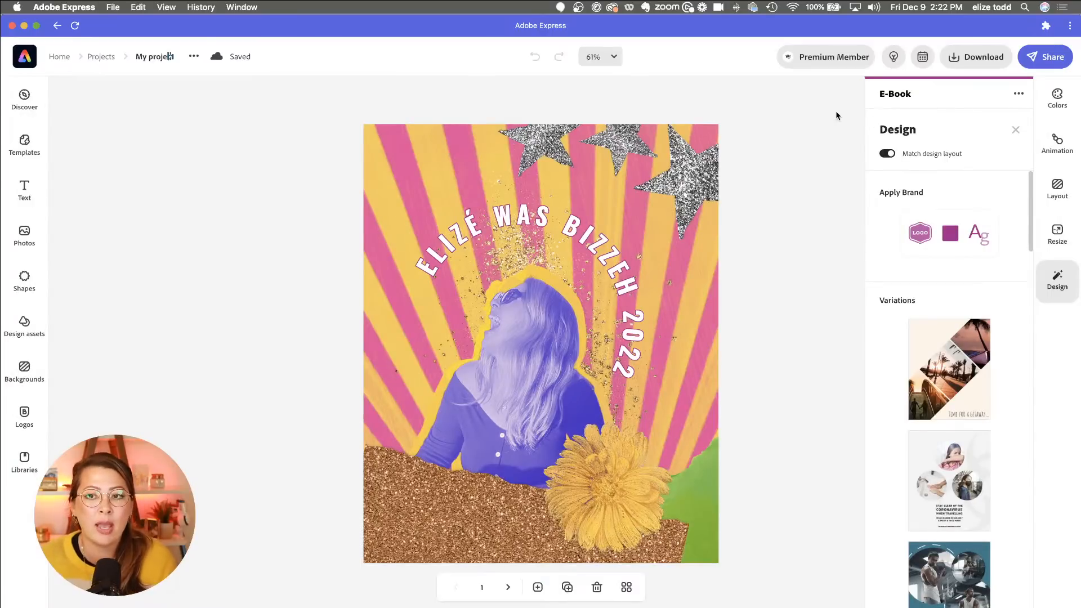
Step: Set the download scope to all pages, open the social media content scheduler and inspect its channel connections
{"action": "left_click", "coordinate": [981, 58]}
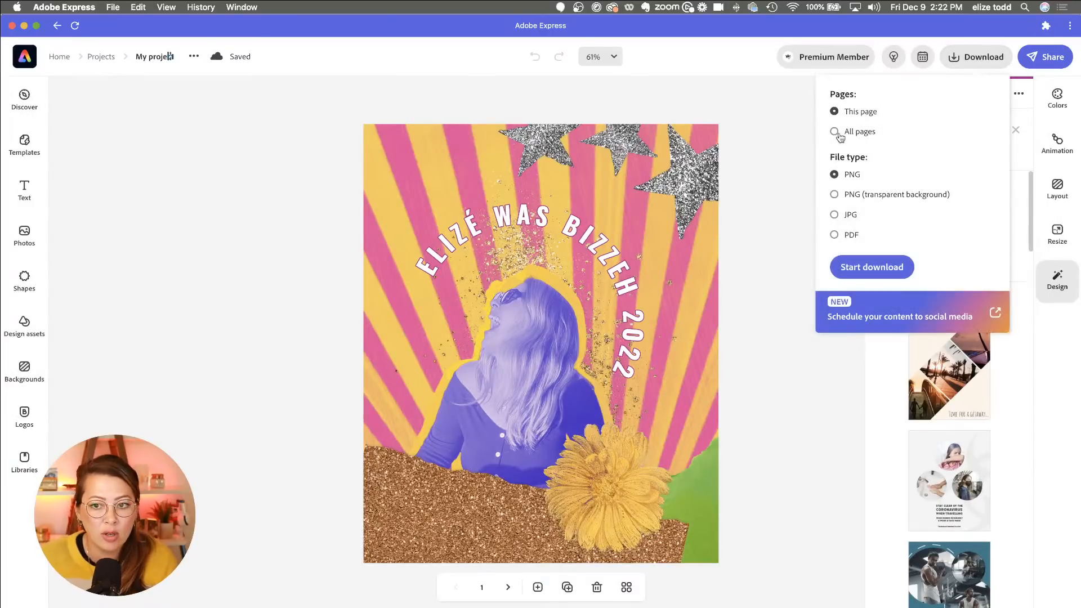
{"action": "left_click", "coordinate": [848, 135]}
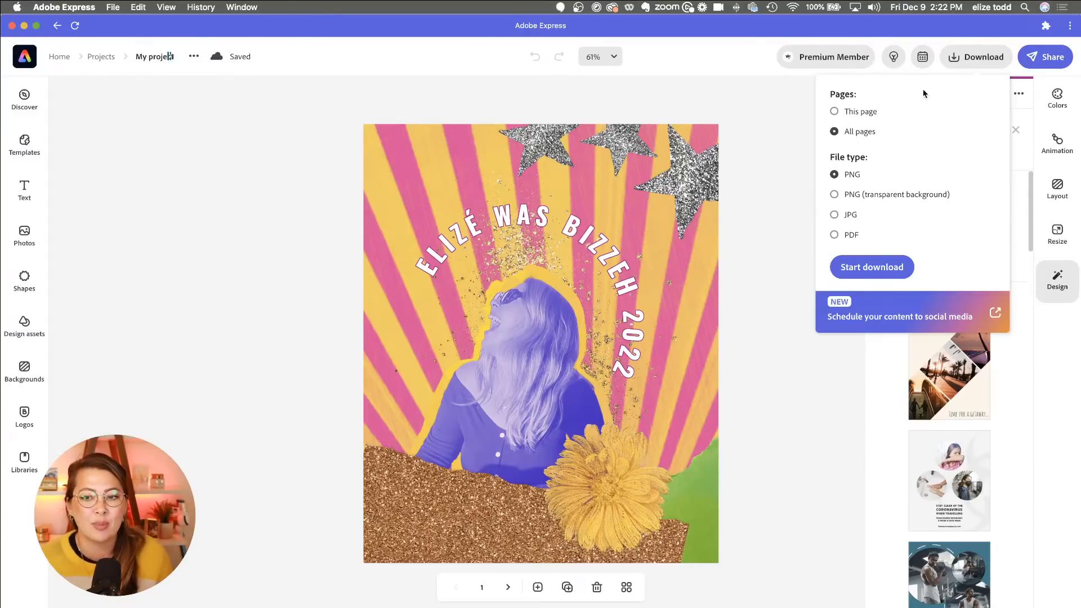
{"action": "left_click", "coordinate": [884, 274]}
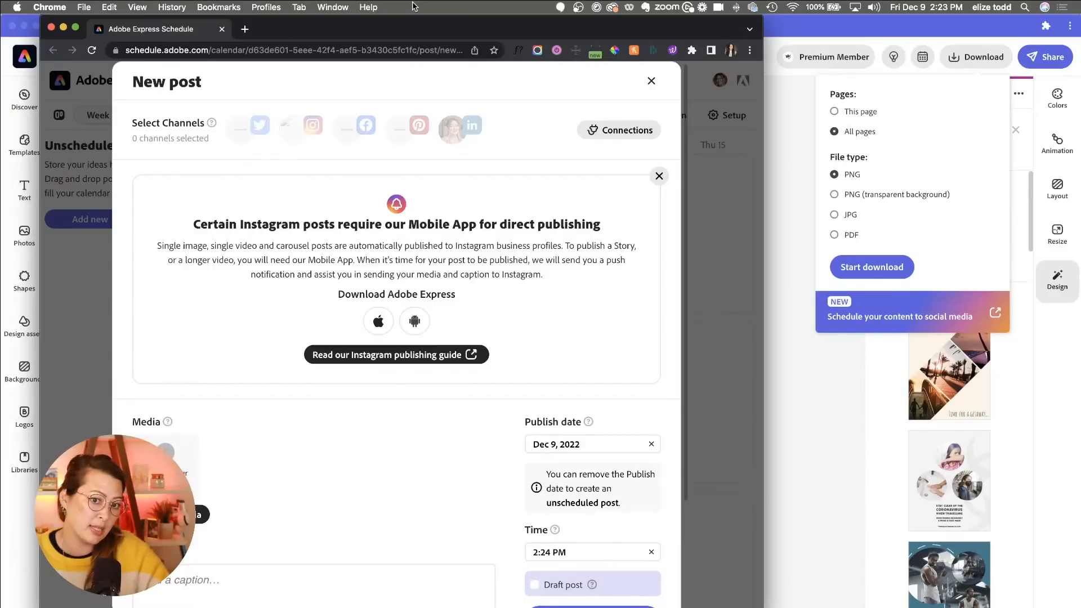
{"action": "left_click", "coordinate": [603, 133]}
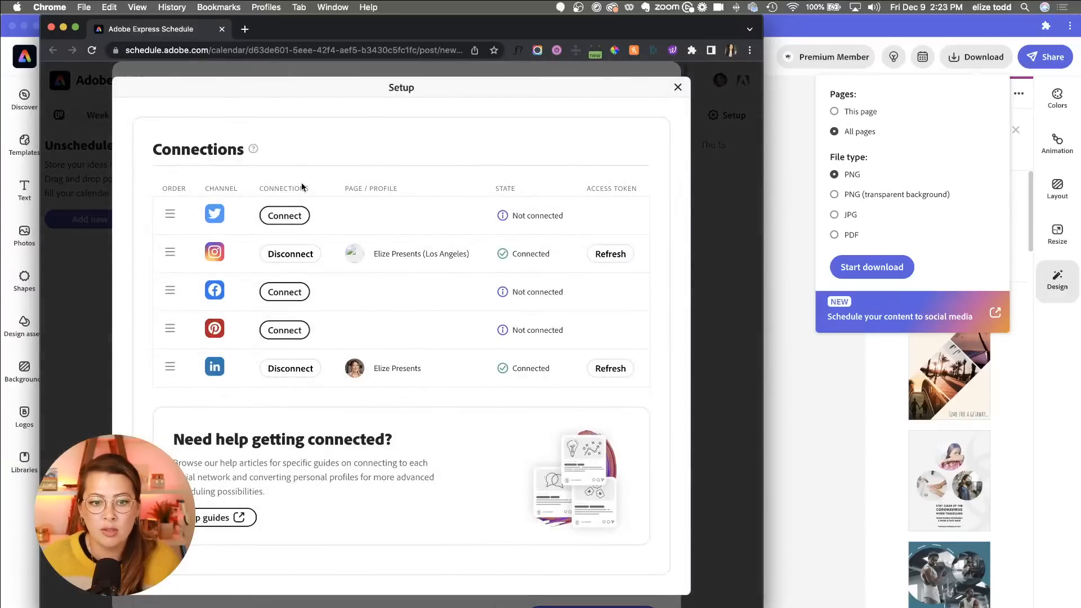
{"action": "left_click", "coordinate": [678, 87]}
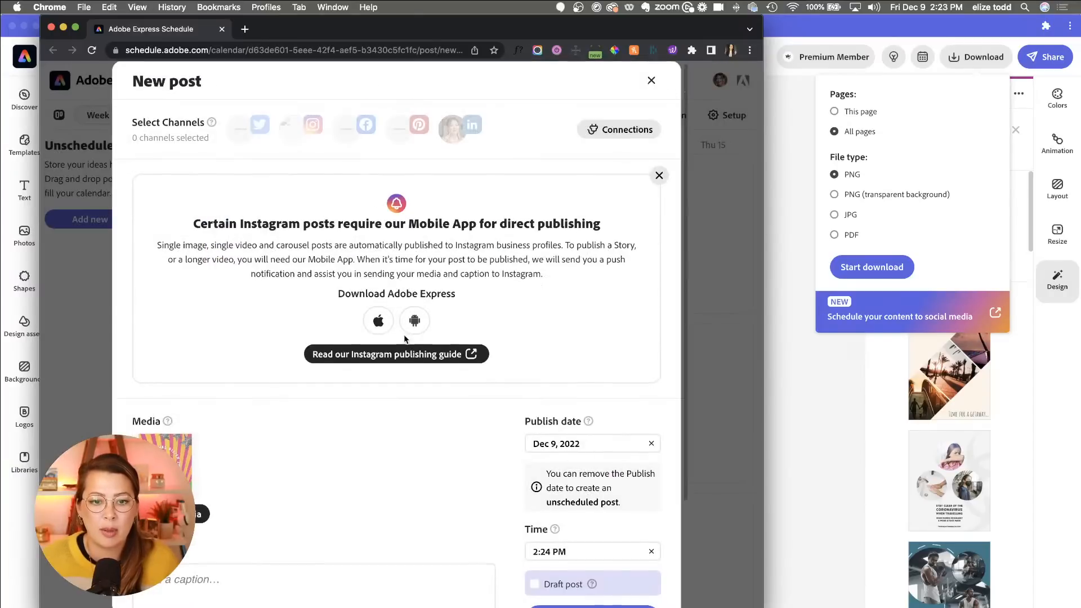
Step: Examine the new post's project media choices and its caption, publish date and time settings
{"action": "scroll", "coordinate": [405, 337], "scroll_direction": "down", "scroll_amount": 2}
{"action": "left_click", "coordinate": [163, 432]}
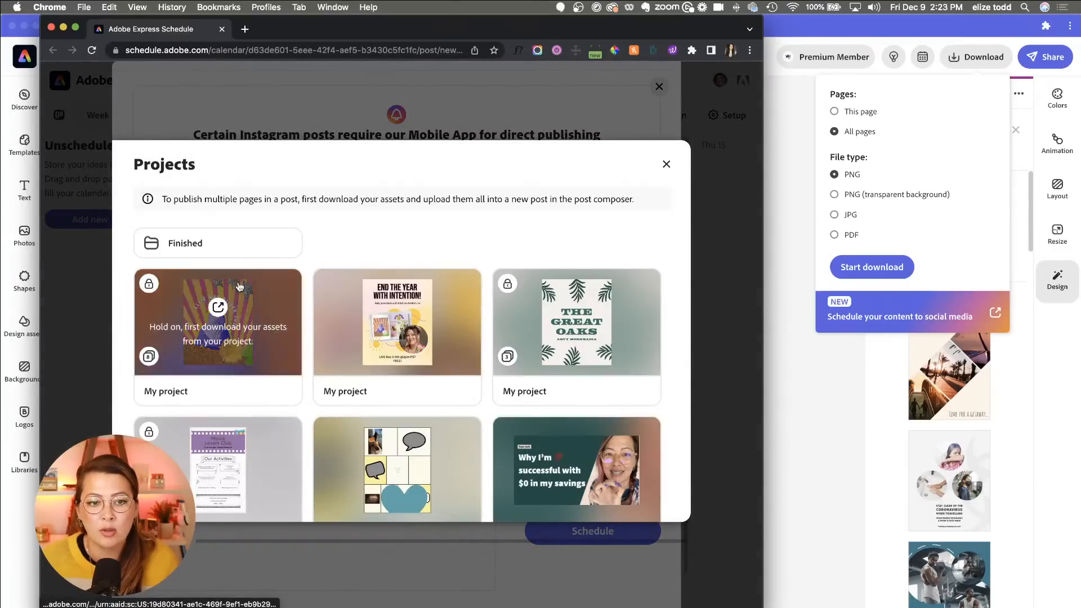
{"action": "left_click", "coordinate": [667, 164]}
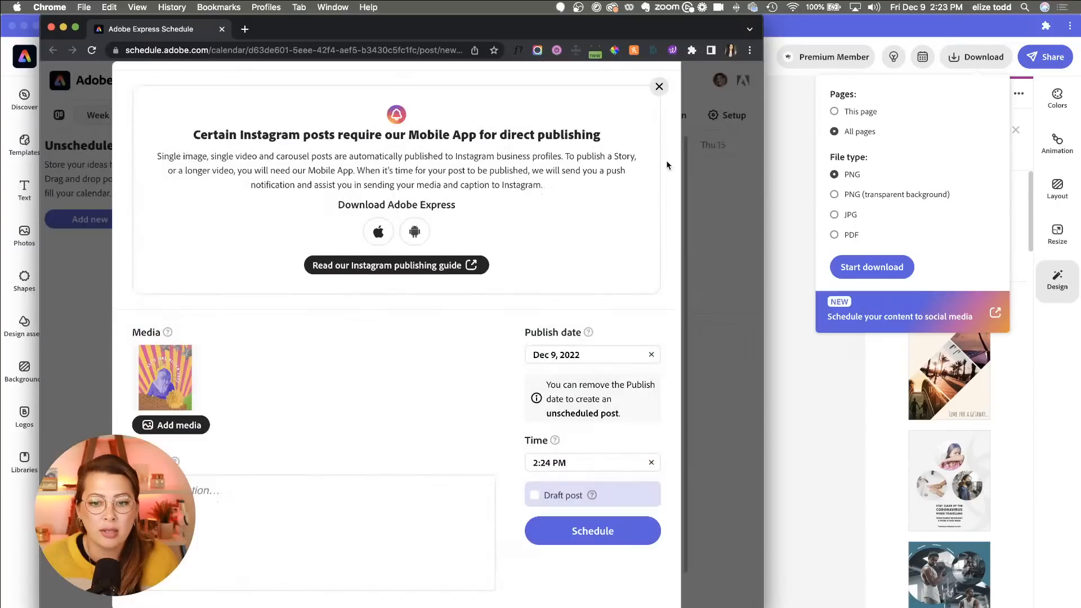
{"action": "scroll", "coordinate": [337, 416], "scroll_direction": "down", "scroll_amount": 2}
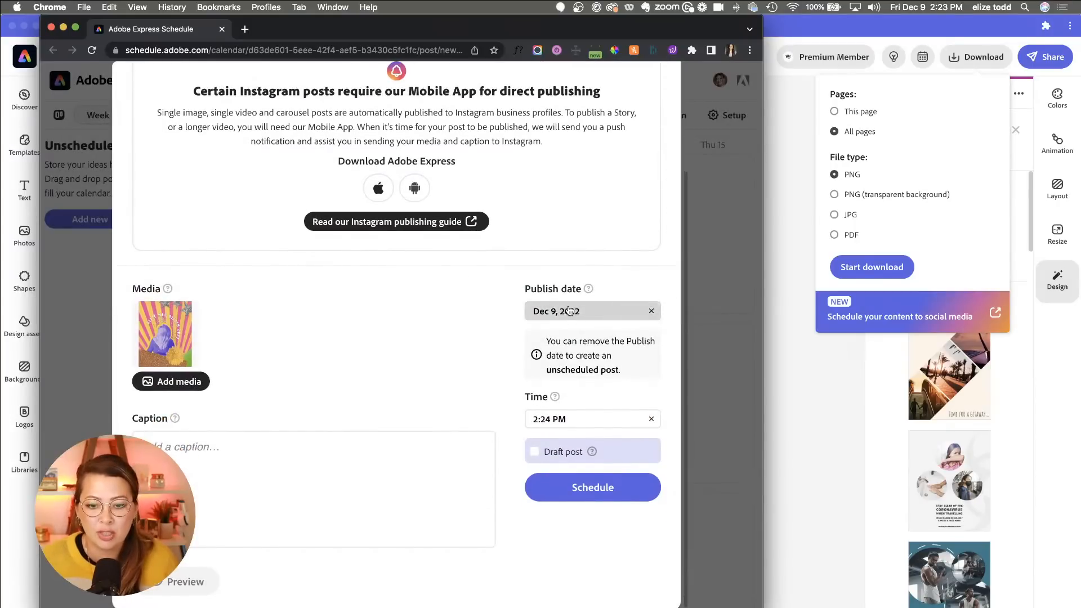
{"action": "scroll", "coordinate": [468, 393], "scroll_direction": "up", "scroll_amount": 5}
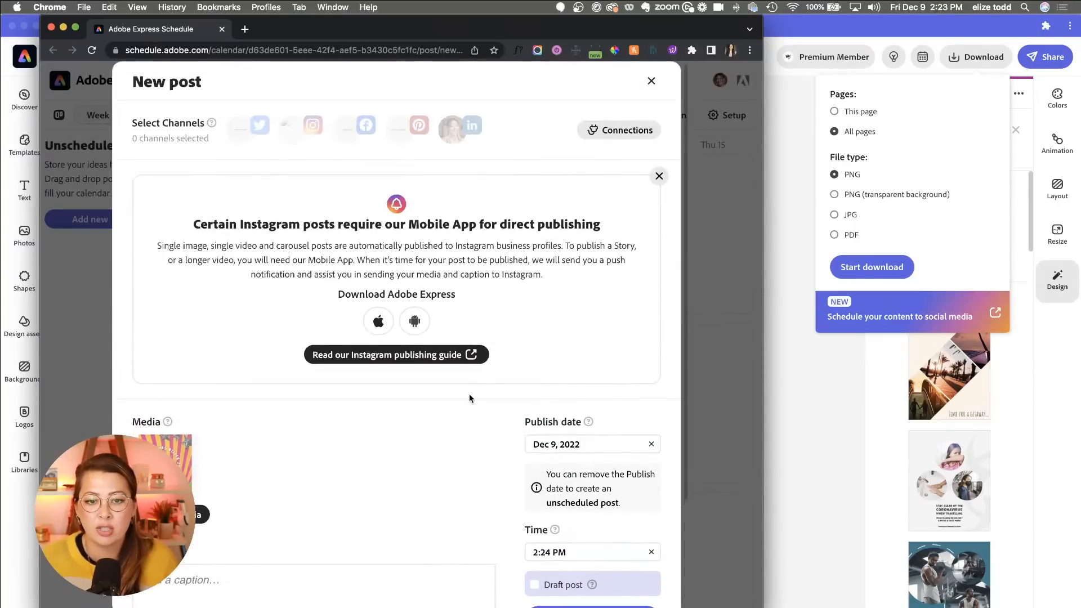
{"action": "scroll", "coordinate": [468, 398], "scroll_direction": "down", "scroll_amount": 5}
{"action": "scroll", "coordinate": [467, 394], "scroll_direction": "up", "scroll_amount": 5}
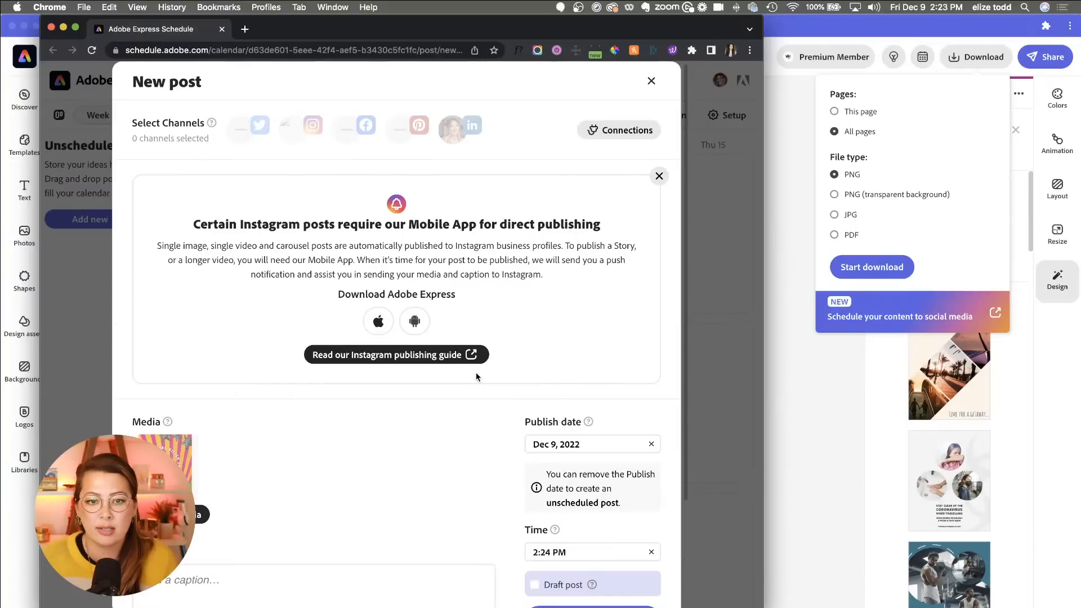
Step: Close the new post to look over the weekly schedule calendar, and return to the e-book project
{"action": "left_click", "coordinate": [652, 82]}
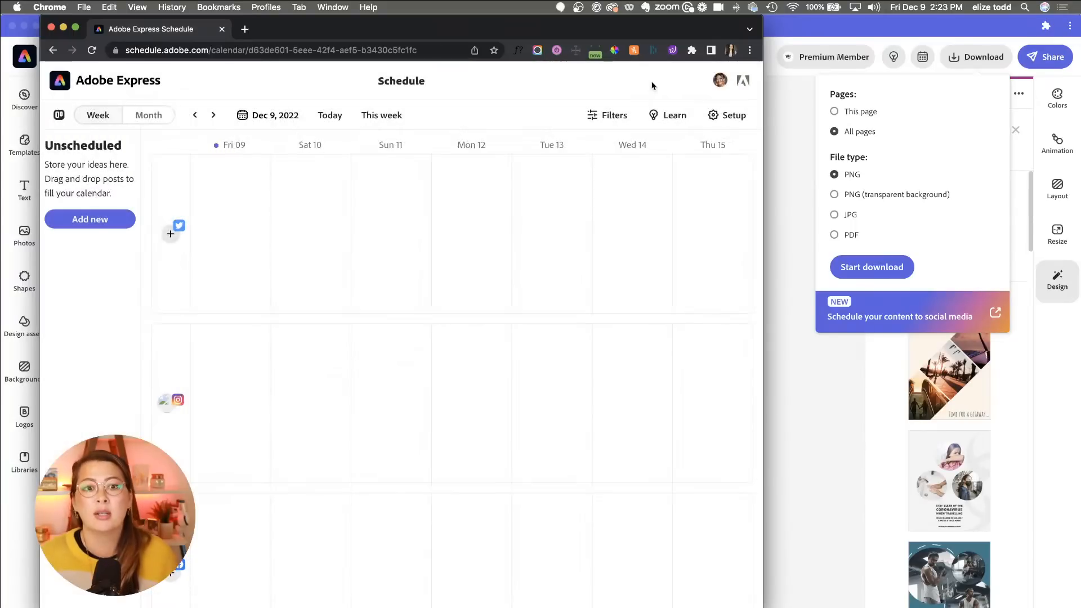
{"action": "scroll", "coordinate": [340, 396], "scroll_direction": "down", "scroll_amount": 7}
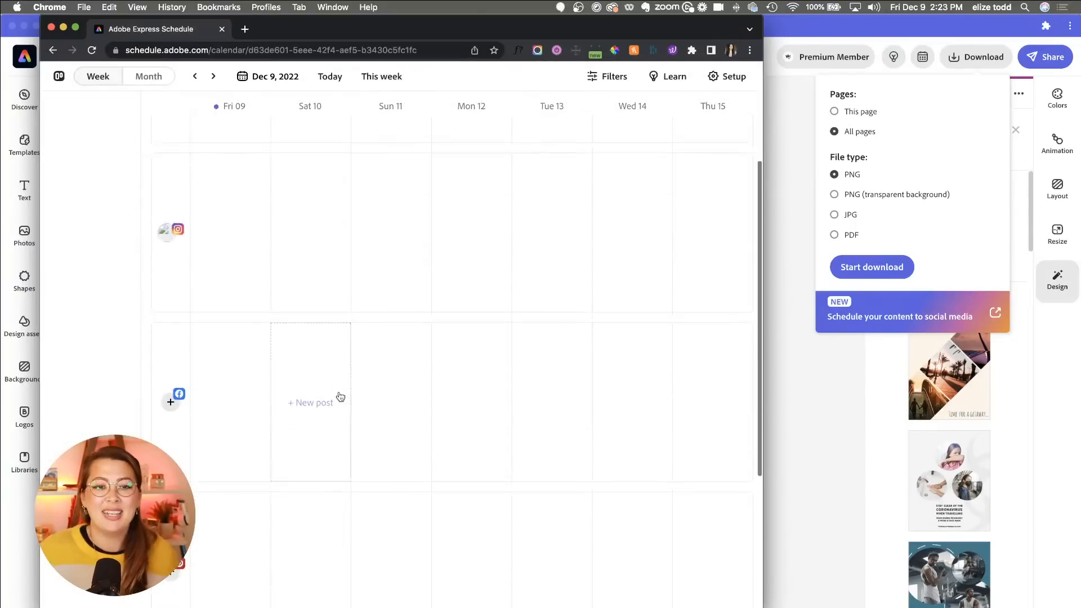
{"action": "scroll", "coordinate": [340, 397], "scroll_direction": "up", "scroll_amount": 7}
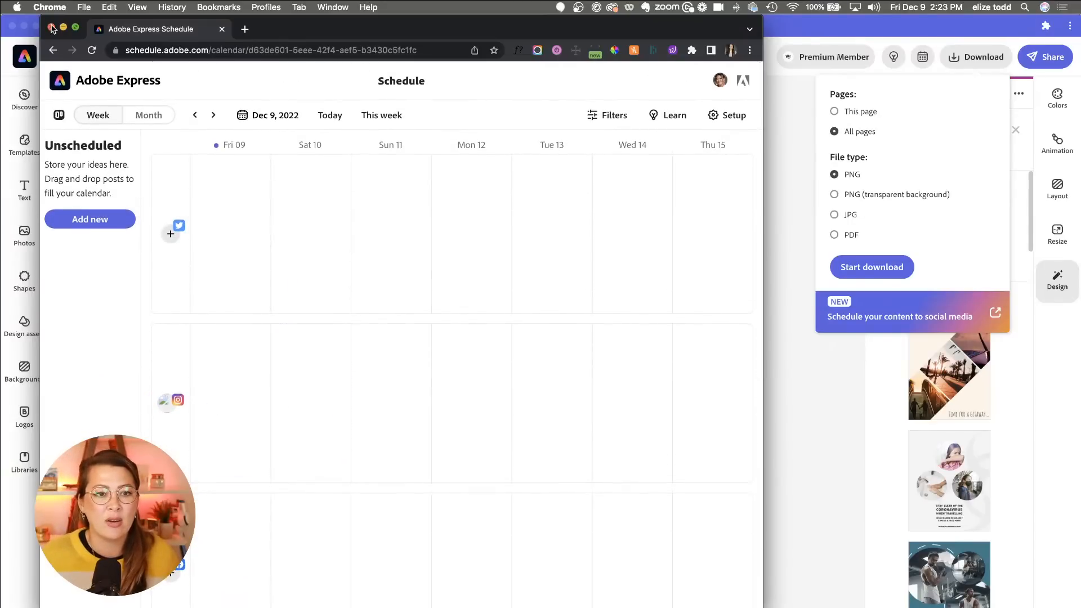
{"action": "left_click", "coordinate": [276, 25]}
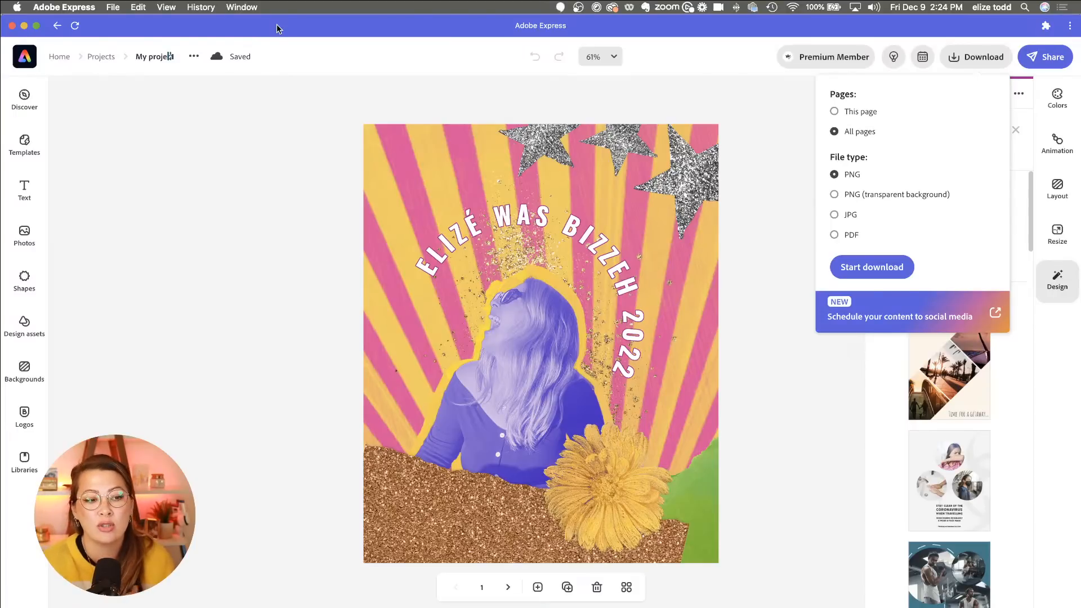
{"action": "left_click", "coordinate": [273, 219]}
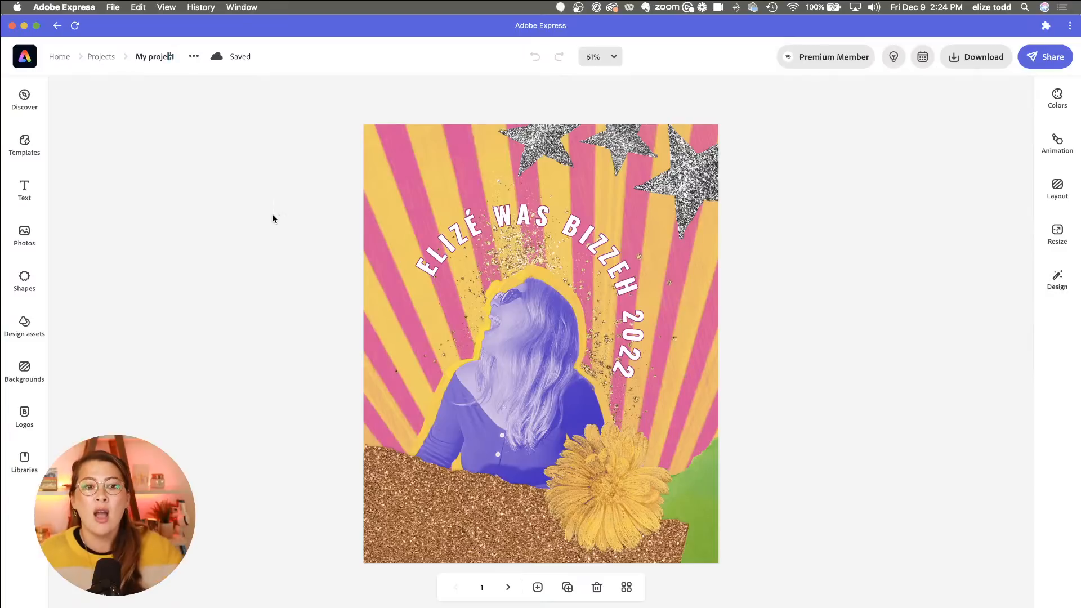